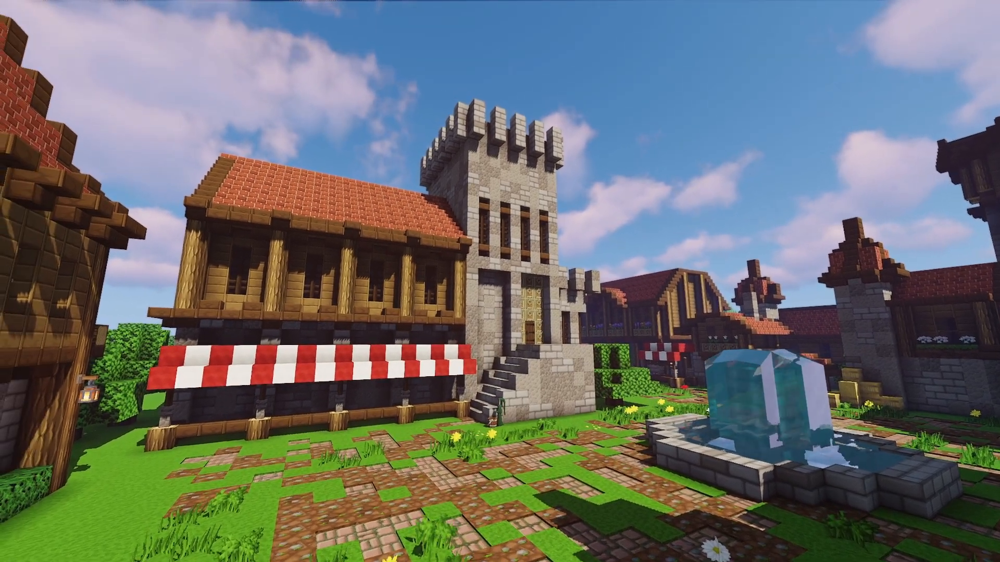
key(Escape)
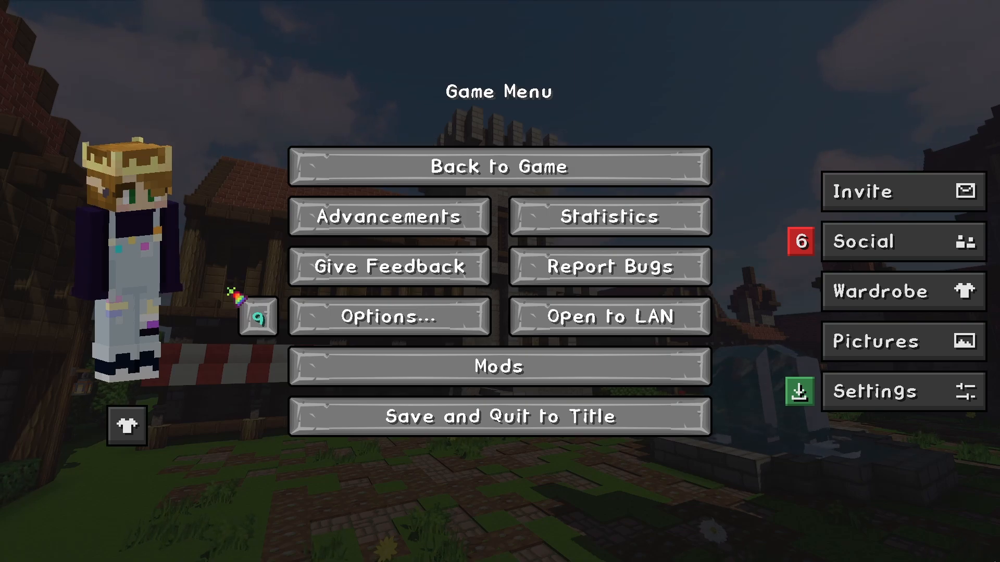
key(shift+super+s)
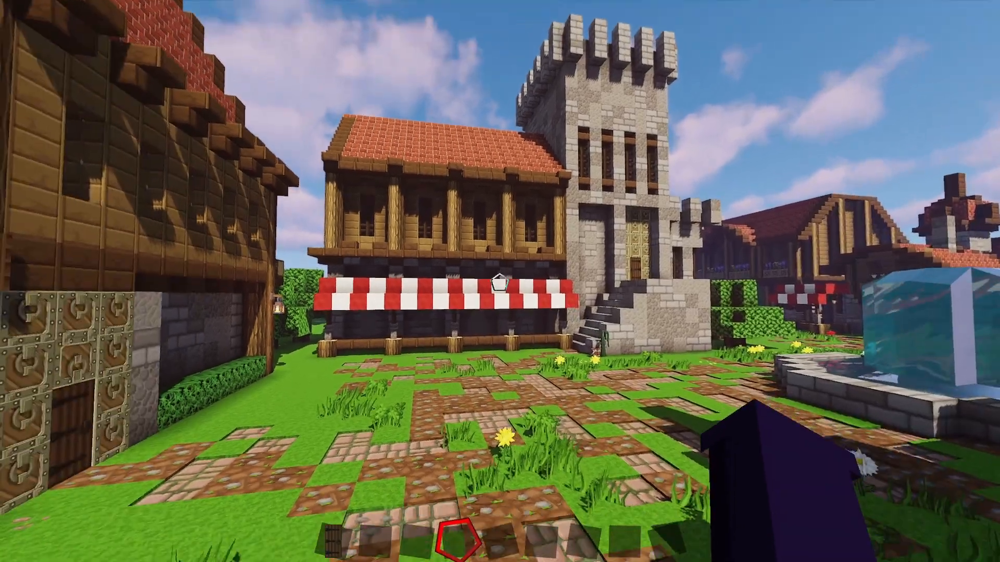
key(shift)
key(w)
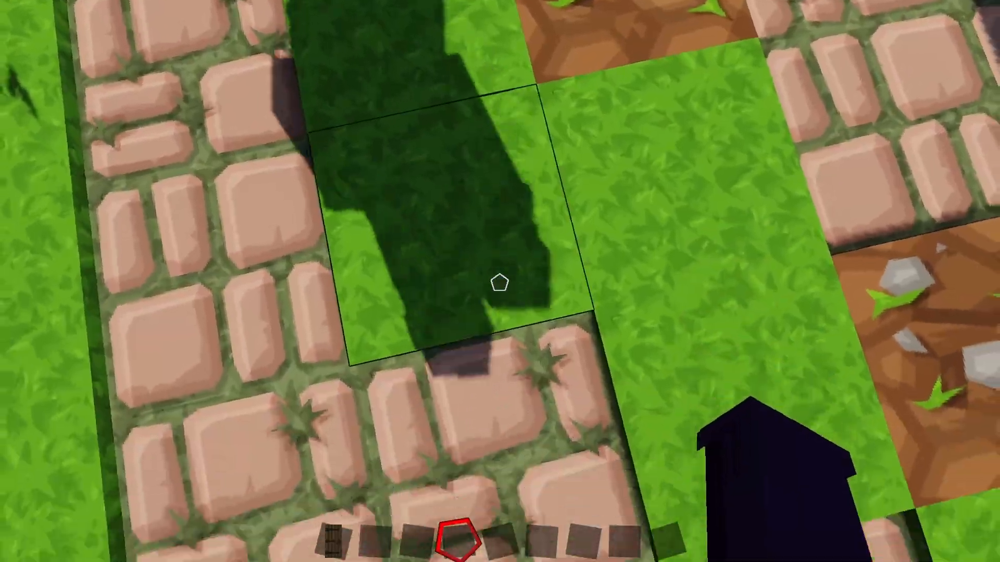
key(Escape)
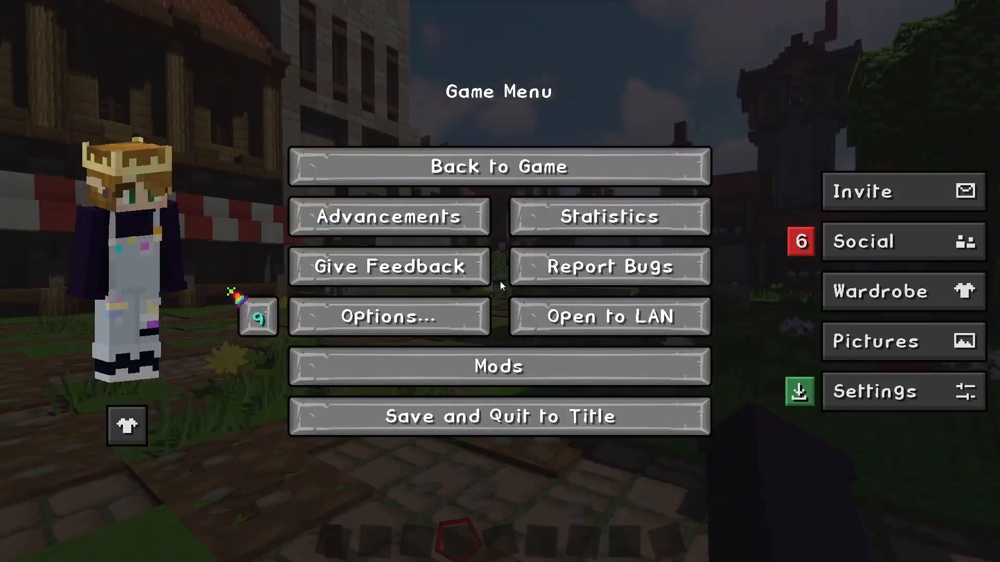
key(Escape)
key(w)
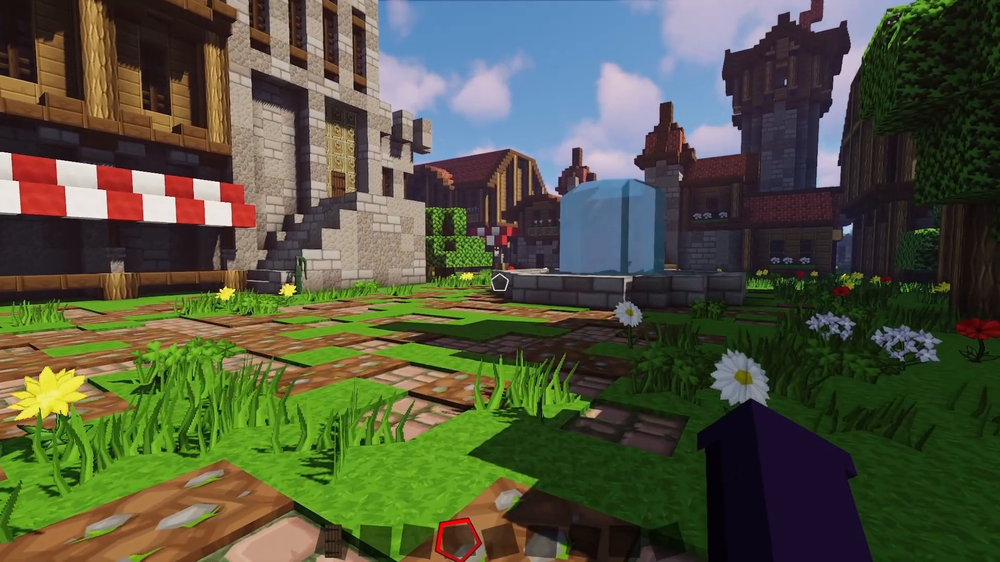
- Save the Minecraft village world and quit to the title screen
key(Escape)
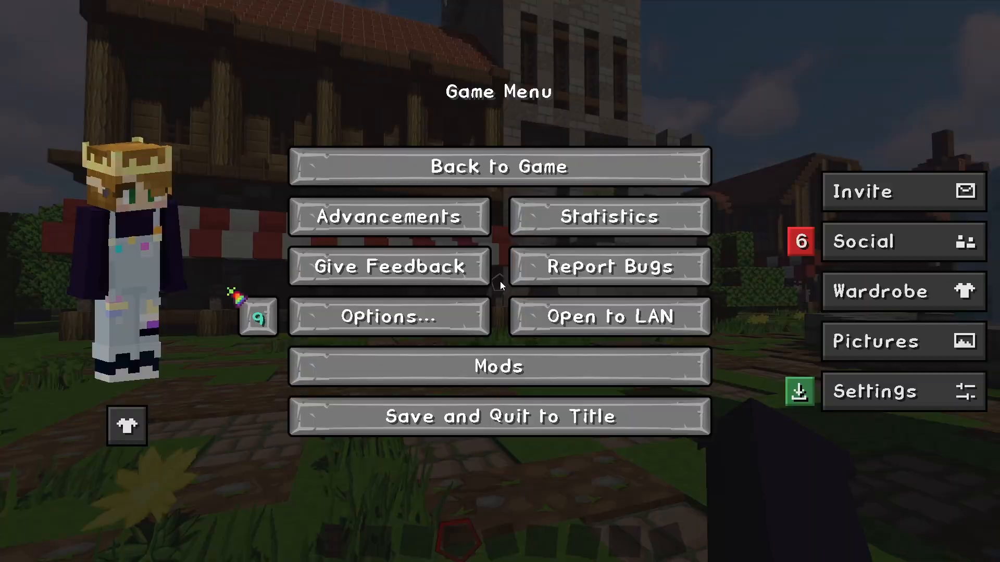
click(493, 417)
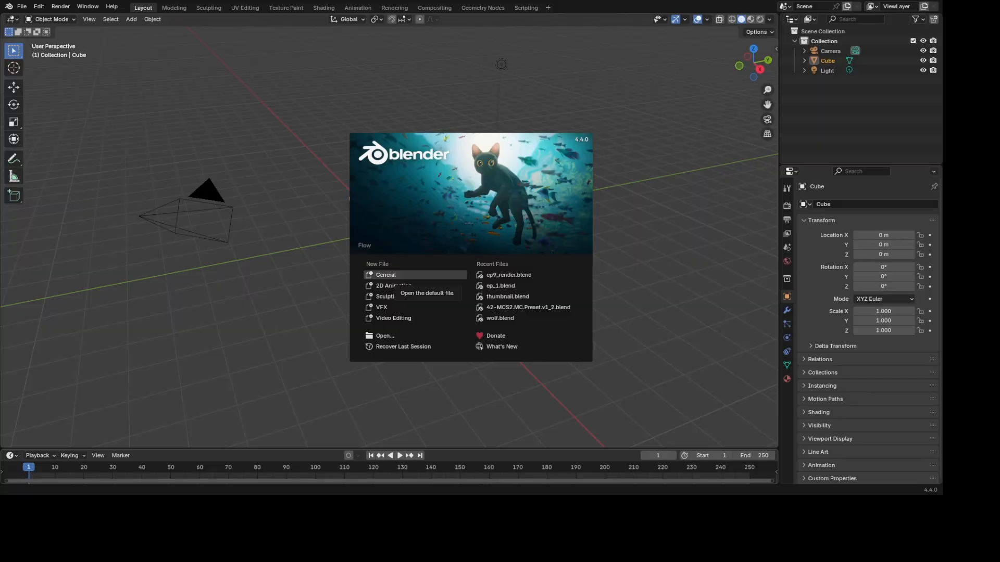
- Switch to Blender, start a new General file and delete the default cube
click(401, 277)
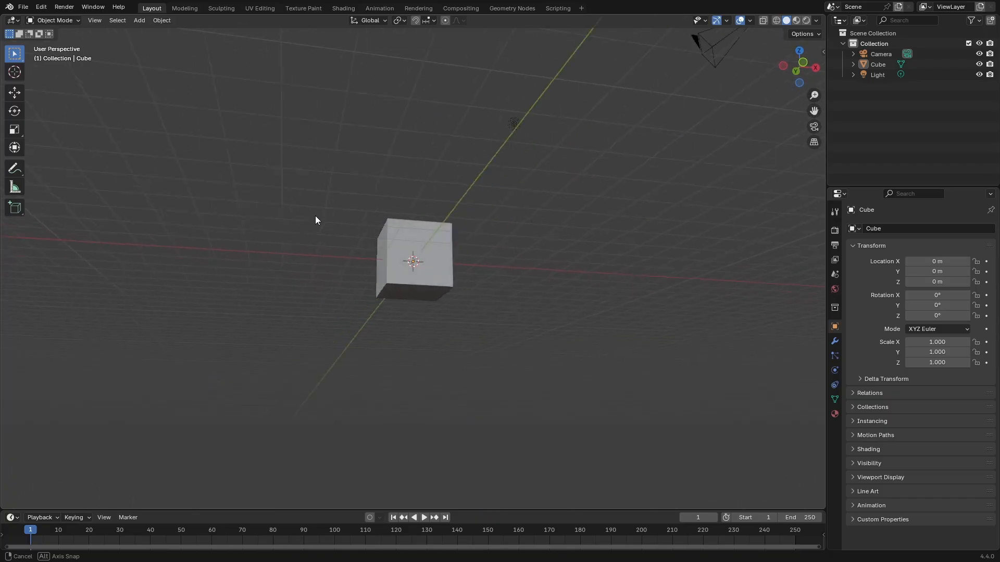
middle_drag(314, 216, 298, 265)
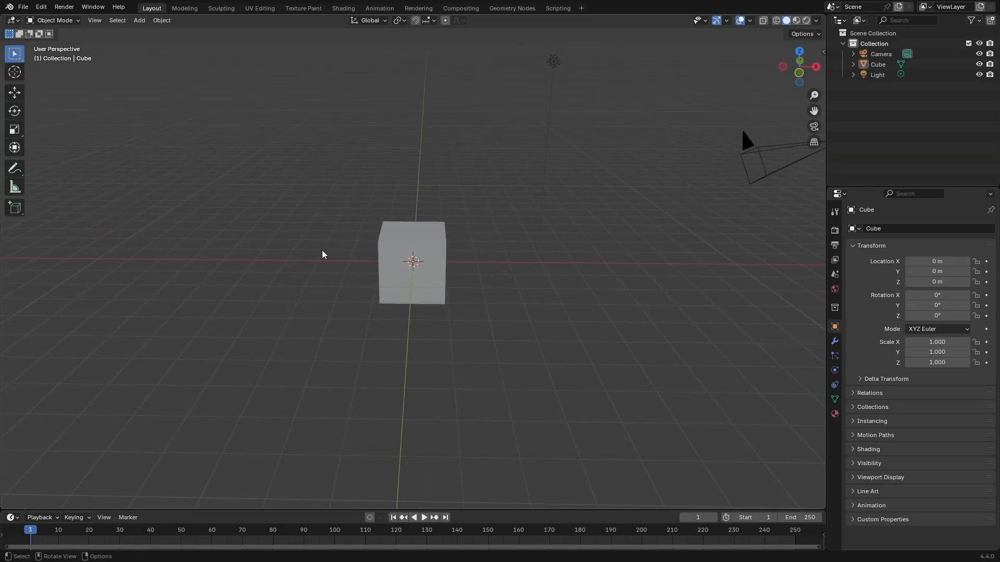
middle_drag(314, 245, 443, 235)
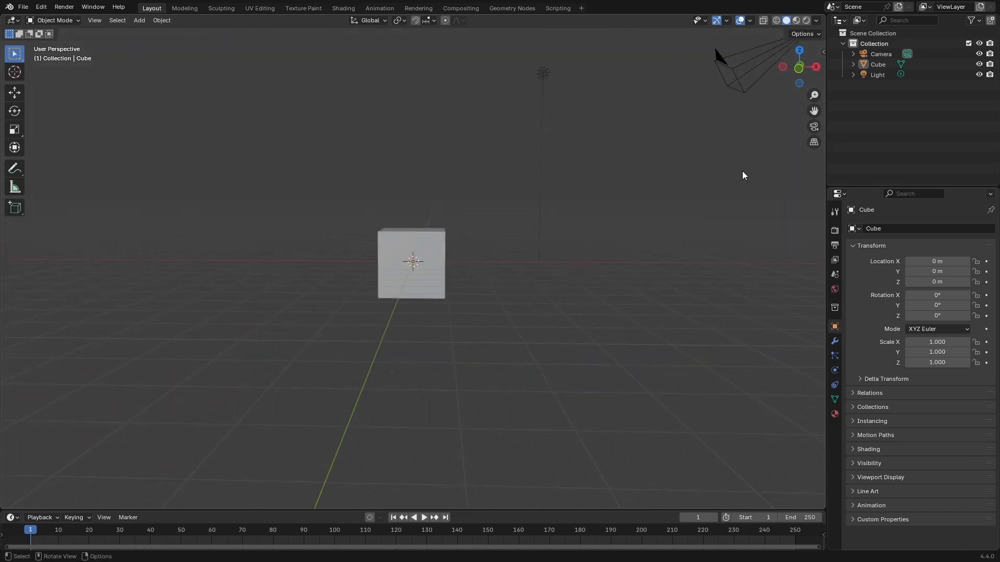
drag(819, 110, 878, 132)
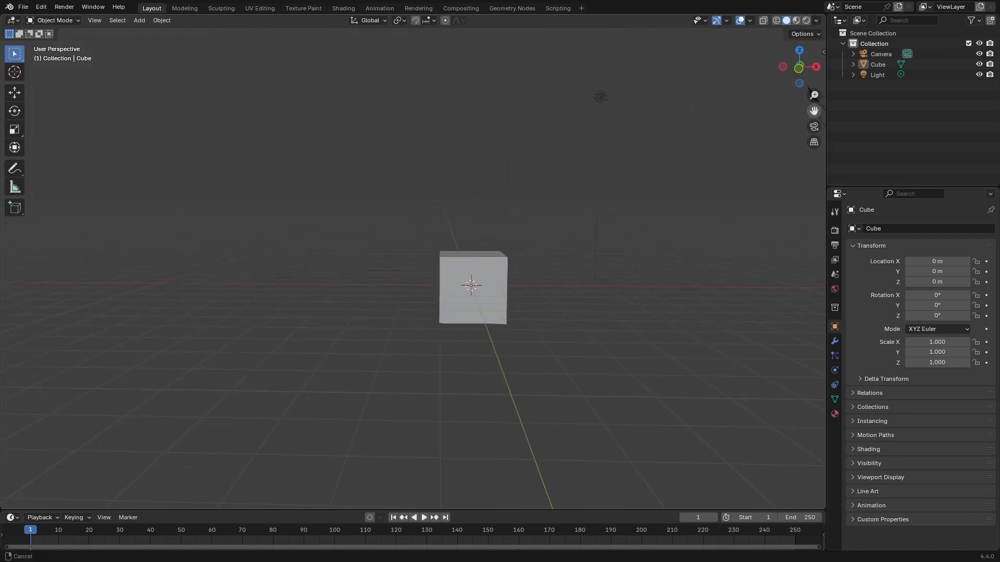
middle_drag(516, 263, 472, 286)
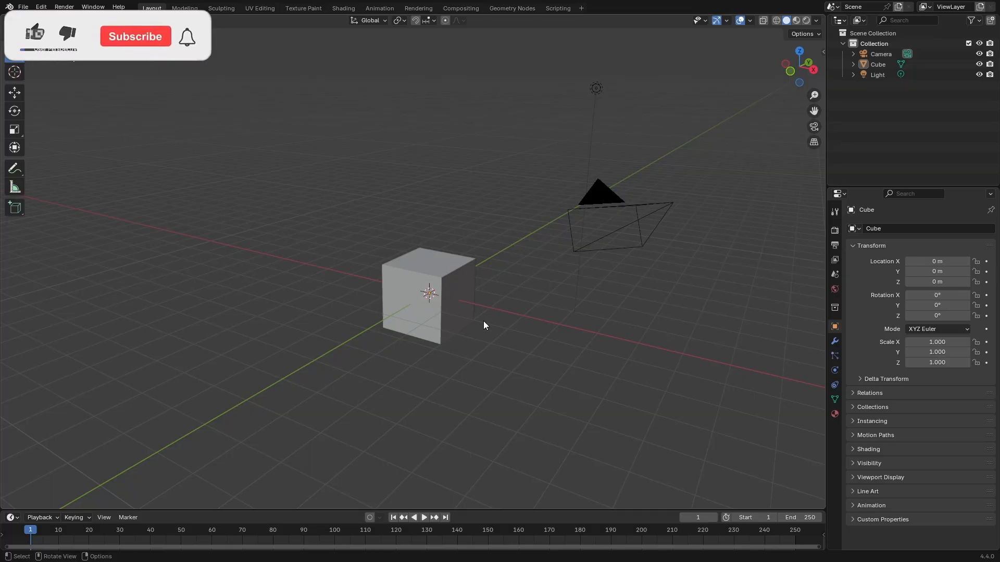
click(427, 268)
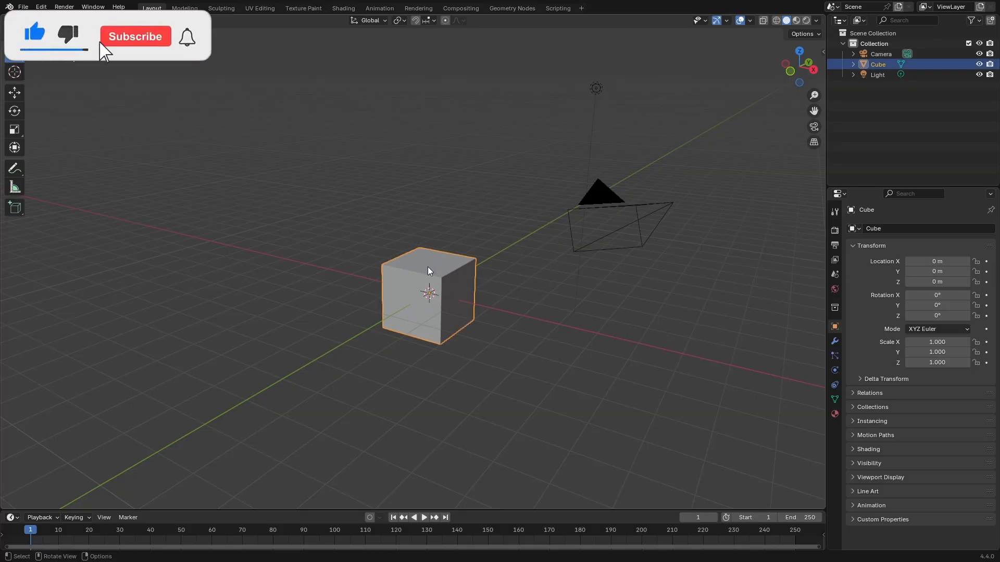
key(Delete)
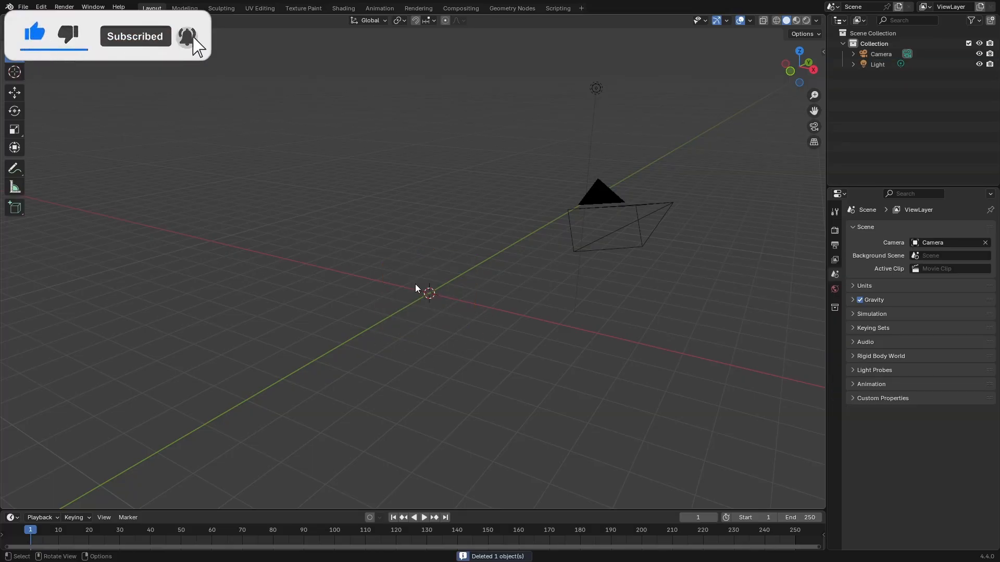
- Open the Blender Preferences window for managing add-ons
mouse_move(342, 312)
middle_down()
mouse_move(386, 304)
mouse_move(325, 321)
middle_up()
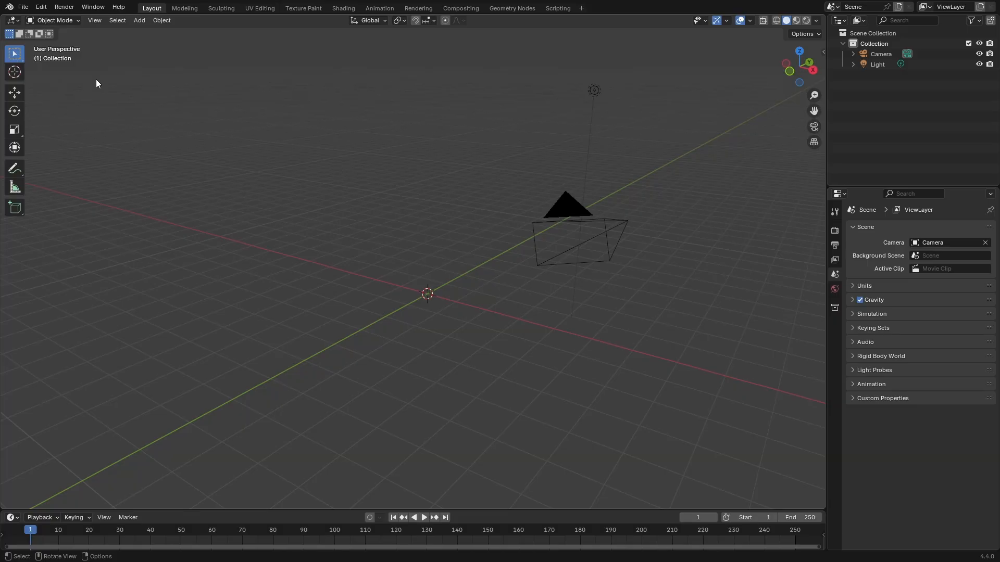
click(24, 7)
click(25, 8)
click(40, 7)
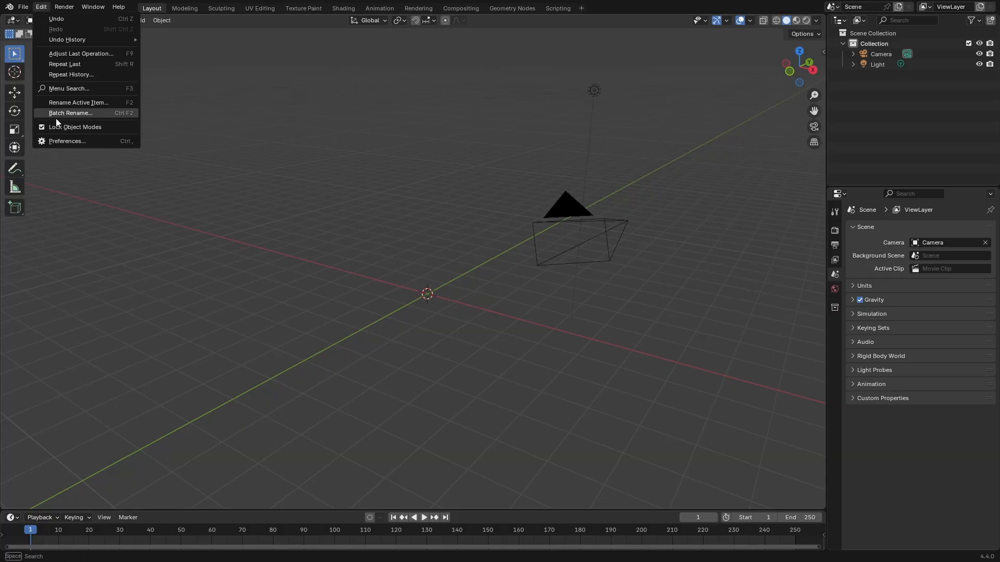
click(58, 138)
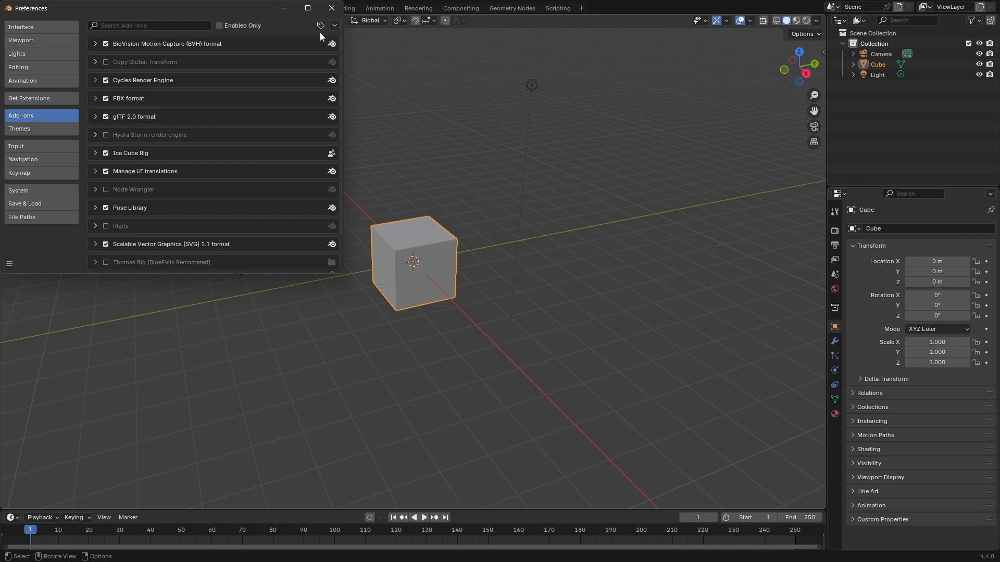
- Install the add-on Ice.Cube.2.0.8.zip from disk, choosing it in the Downloads folder
click(333, 24)
click(317, 48)
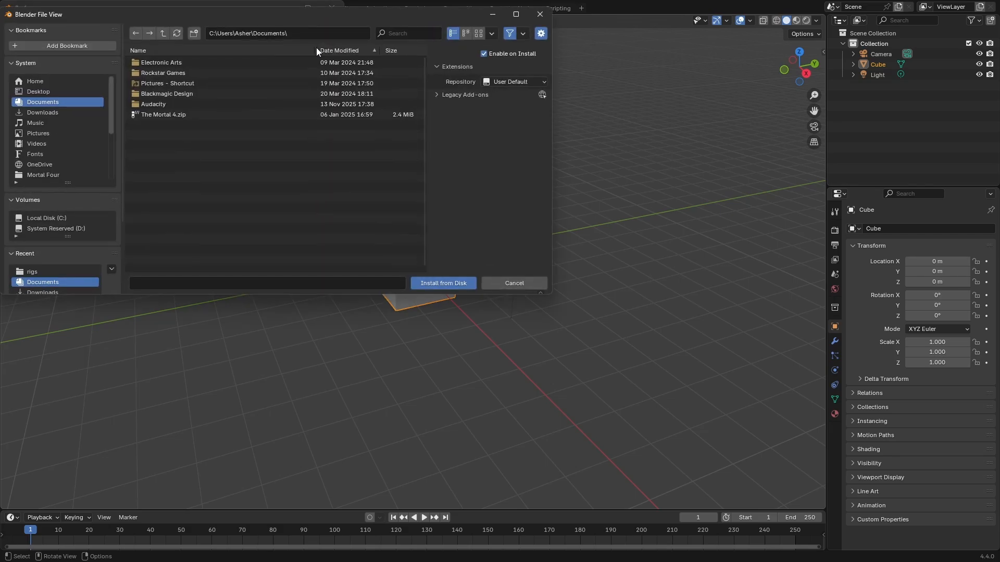
click(52, 113)
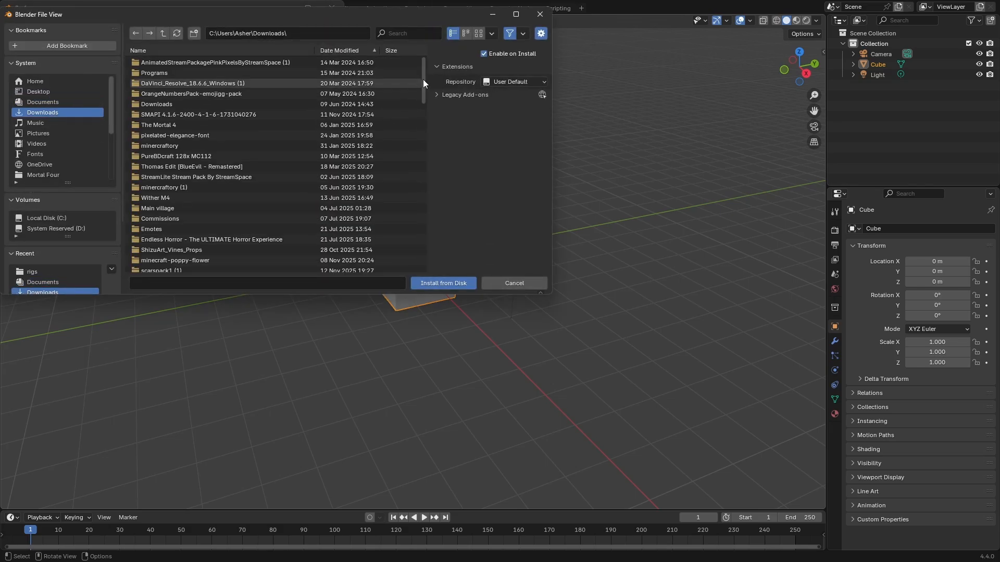
drag(423, 79, 372, 240)
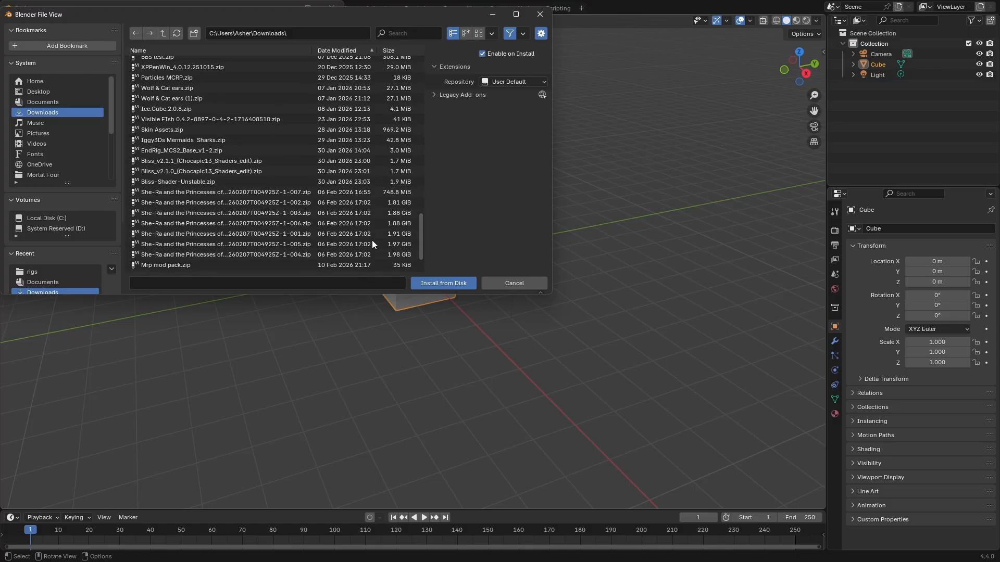
scroll(372, 239, down, 3)
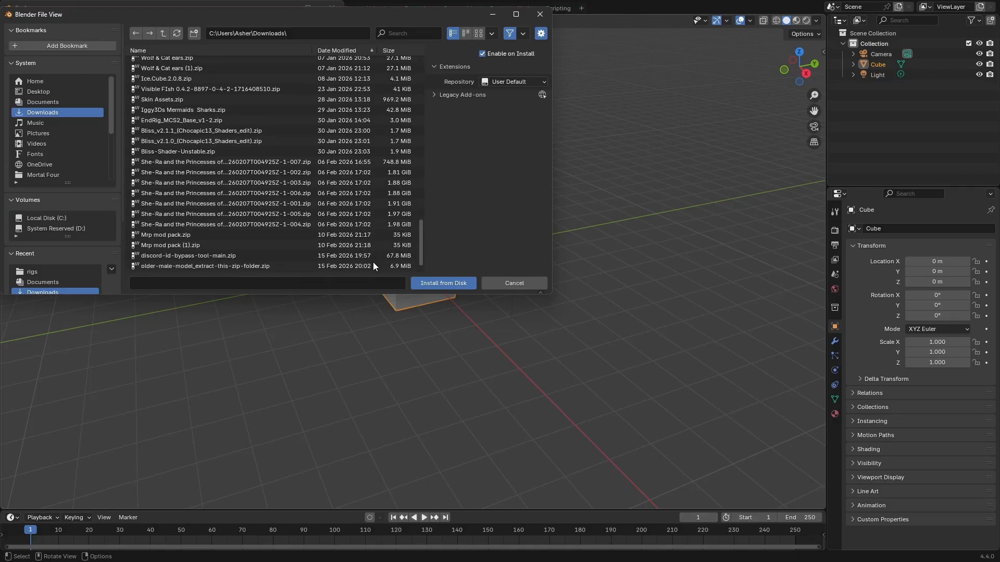
scroll(372, 261, up, 2)
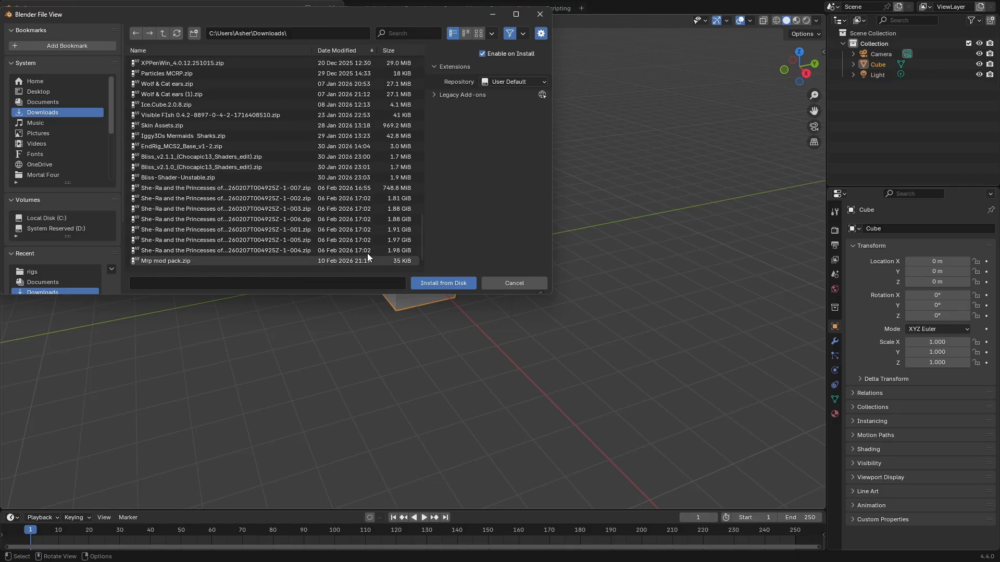
click(215, 105)
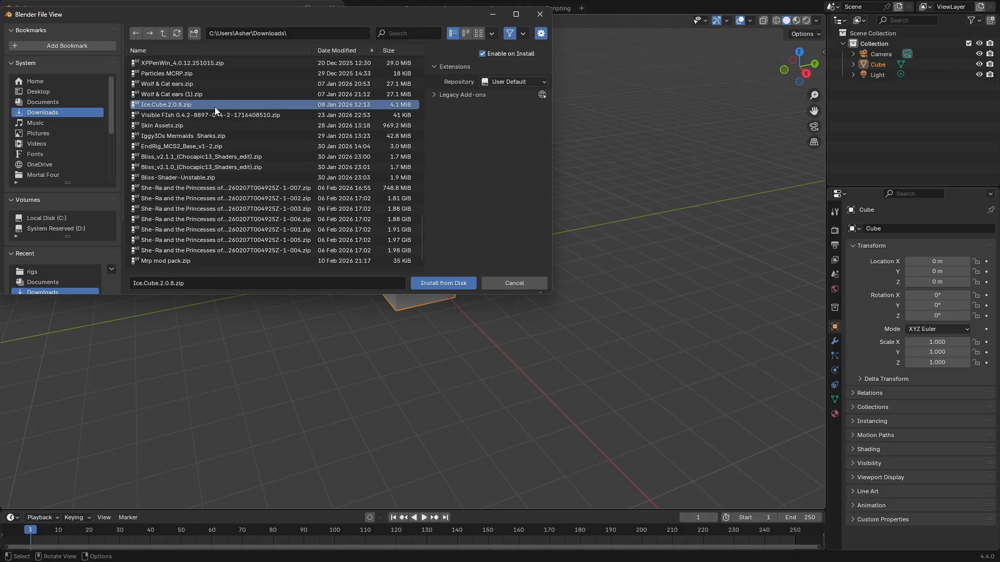
click(422, 281)
- Append the default version of the Ice Cube character rig to the empty scene
middle_drag(440, 239, 410, 302)
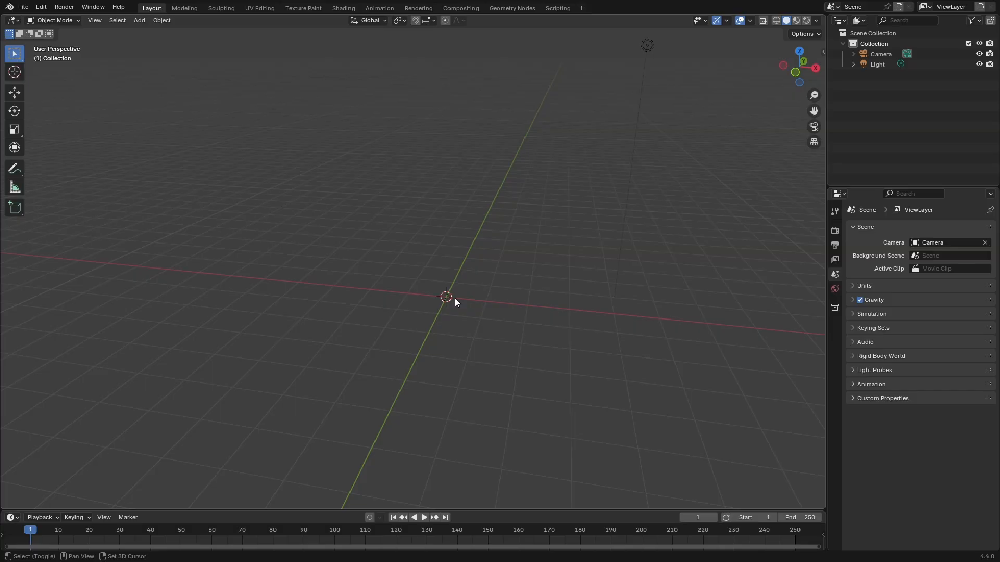
key(shift+a)
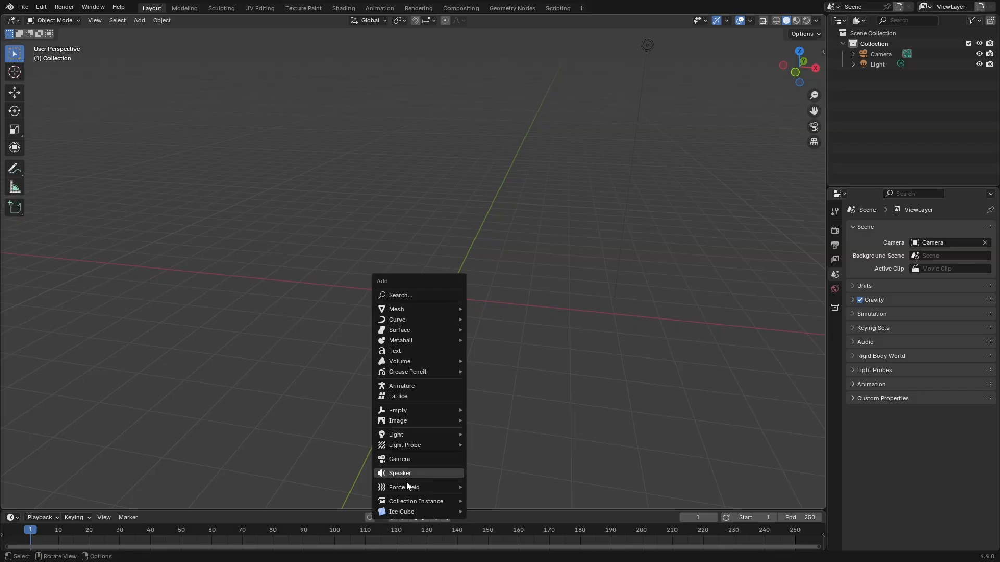
mouse_move(403, 511)
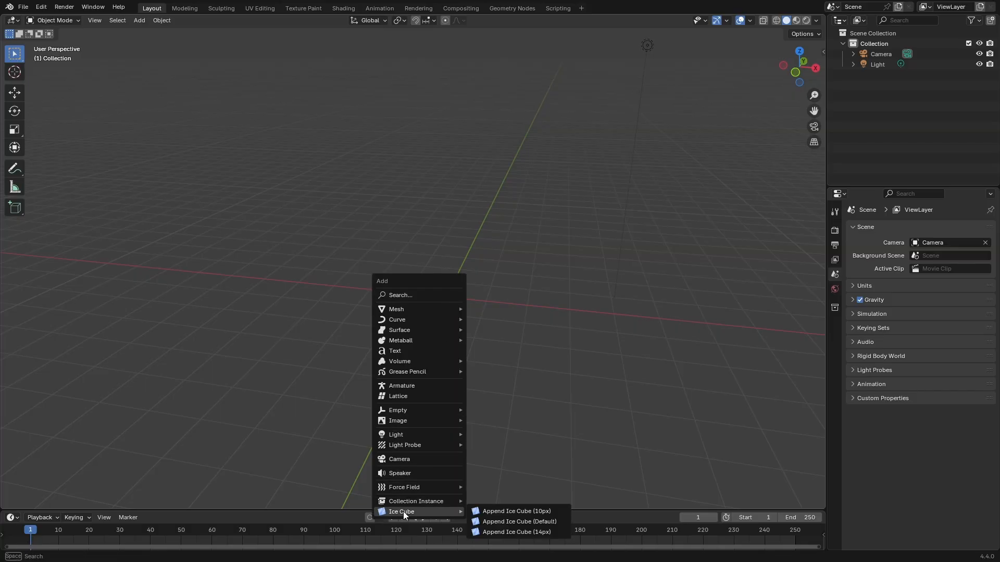
click(499, 521)
middle_drag(478, 407, 496, 390)
scroll(501, 350, up, 6)
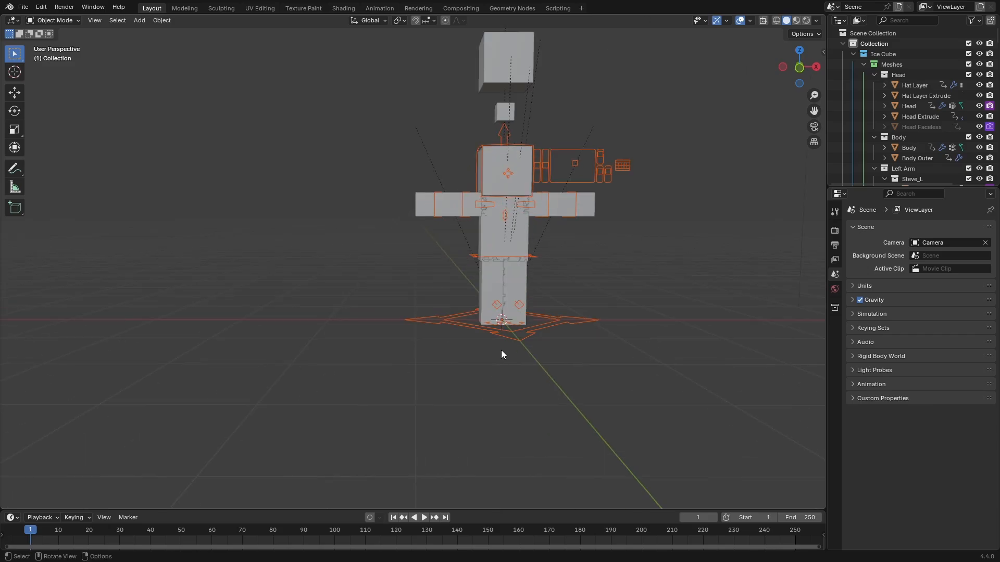
- Set the viewport shading to Material Preview to display the rig's skin textures
middle_drag(462, 337, 454, 336)
drag(814, 111, 736, 195)
middle_drag(721, 103, 780, 34)
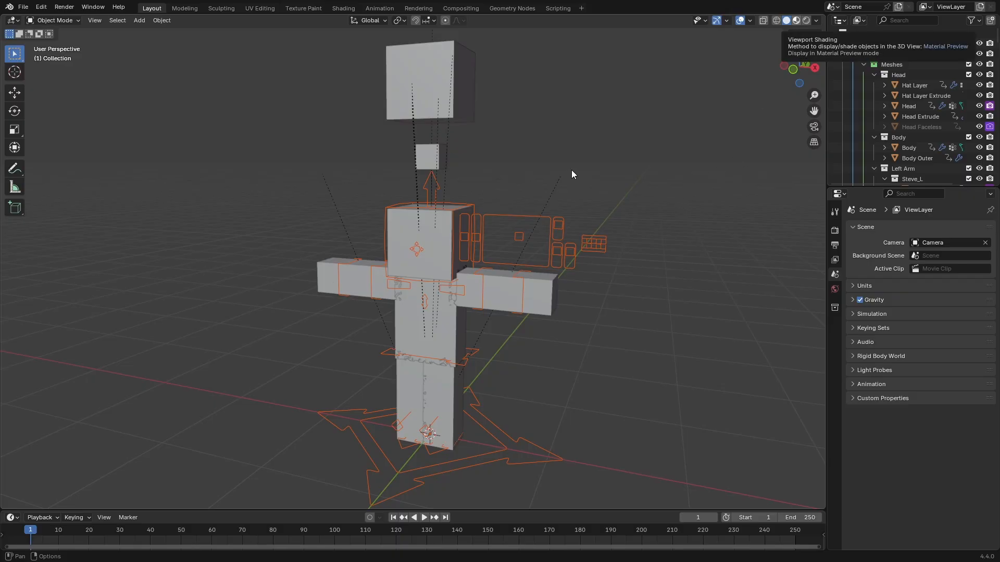
scroll(558, 176, up, 5)
scroll(531, 176, down, 5)
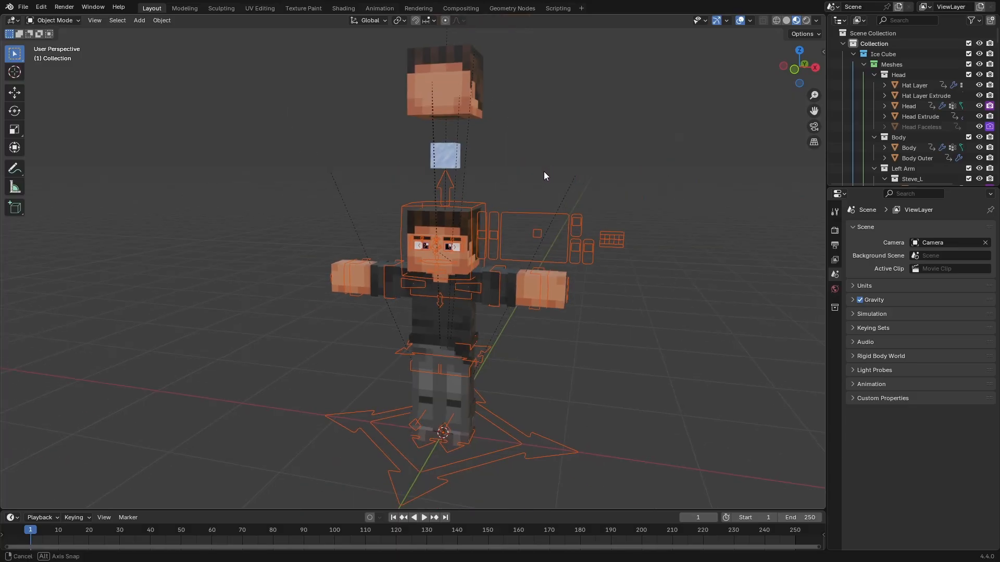
middle_drag(544, 171, 526, 184)
- Delete the Ice Cube Watermark, Hat Layer Extrude and Head Extrude objects floating above the character
click(526, 184)
click(415, 186)
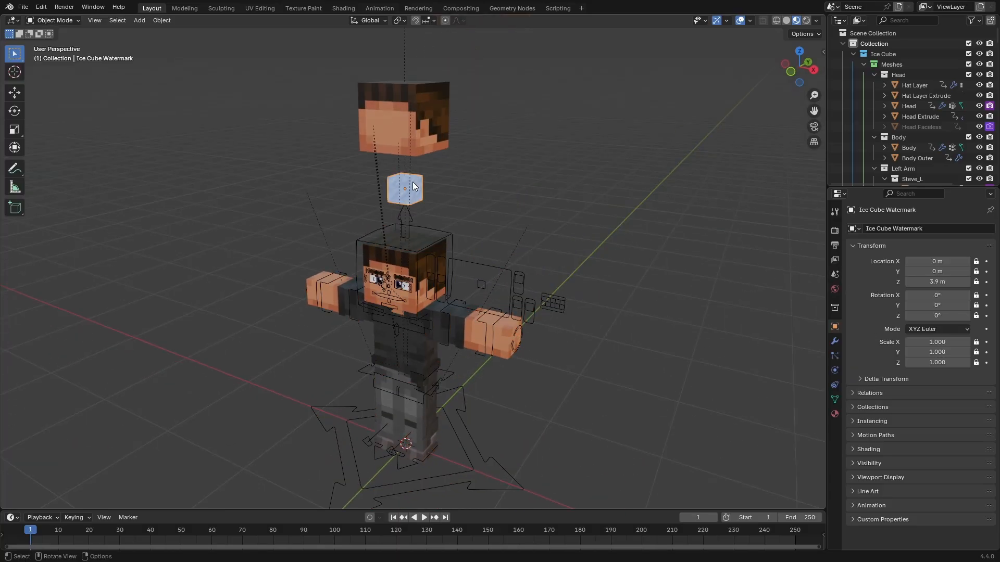
key(Delete)
click(417, 144)
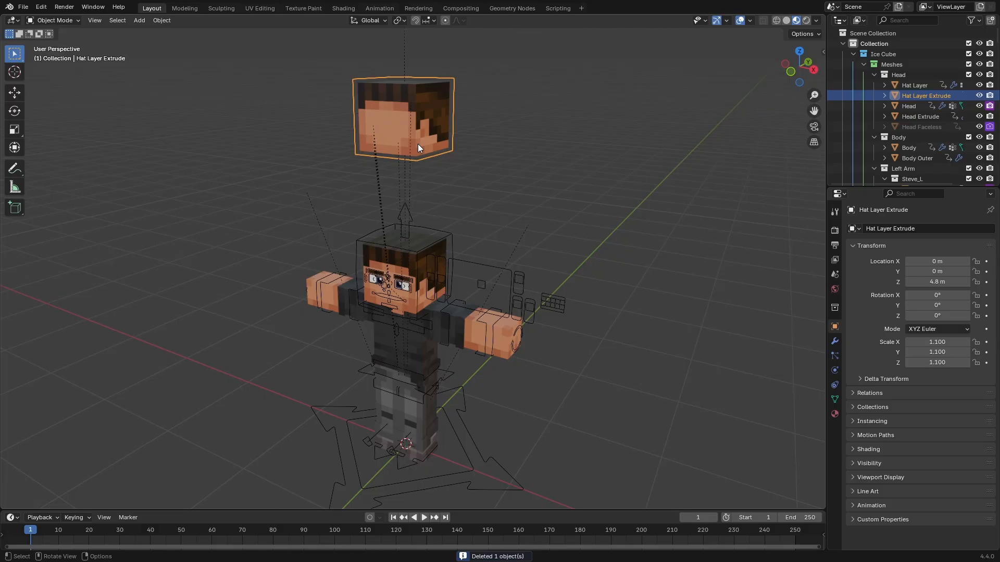
key(Delete)
click(418, 144)
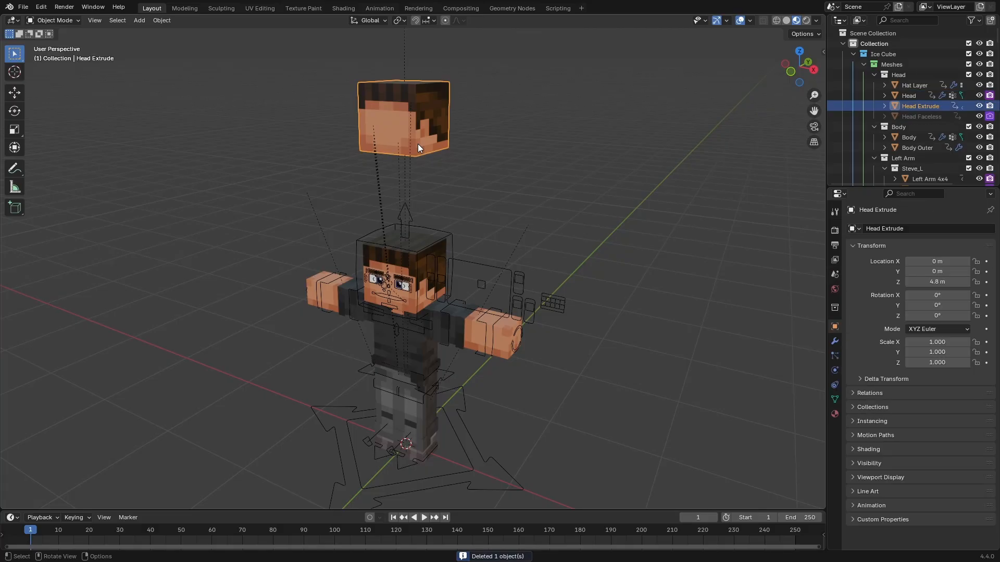
key(Delete)
- Select the Ice Cube rig's armature and switch it to Pose Mode
scroll(468, 266, up, 6)
middle_drag(480, 257, 484, 274)
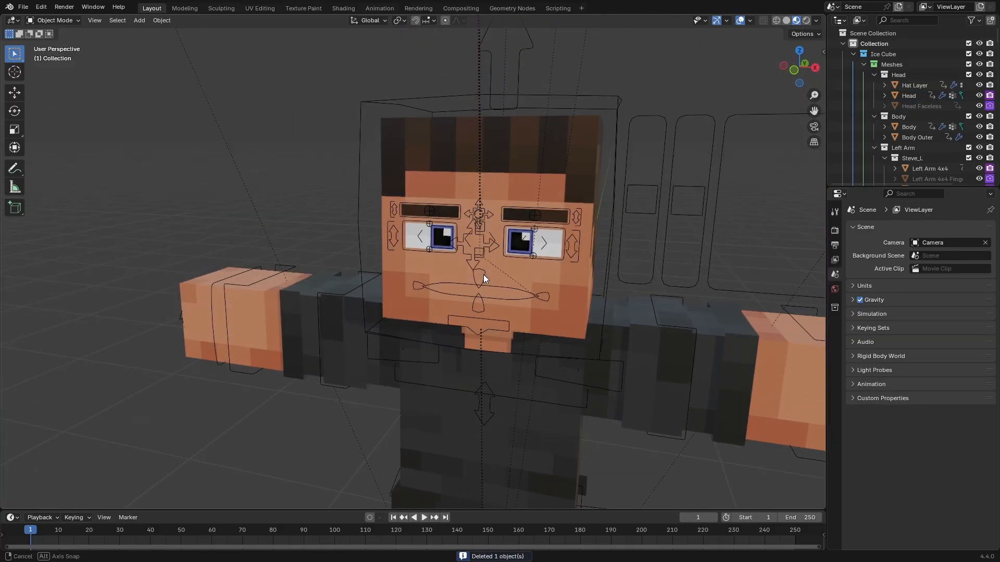
scroll(484, 273, down, 8)
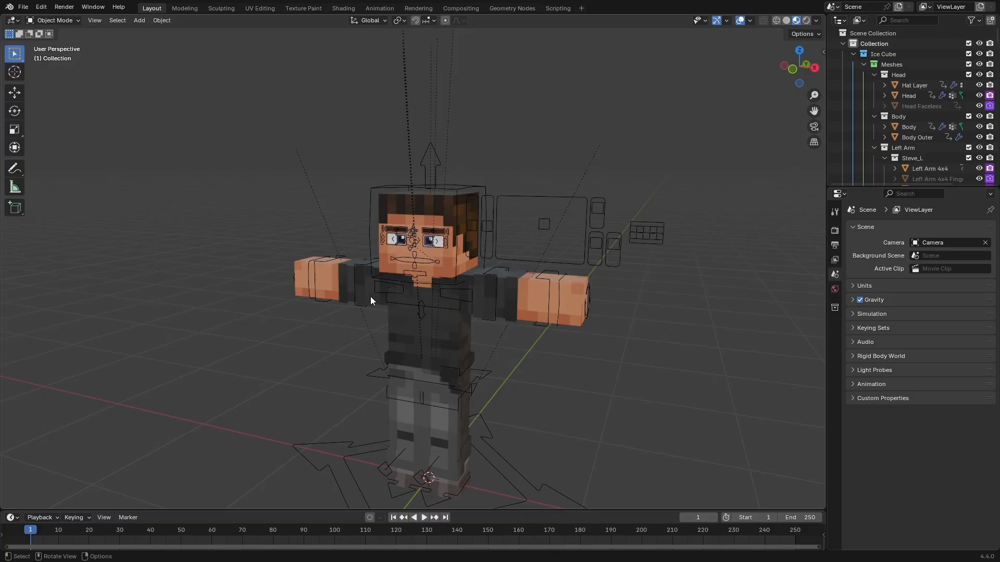
click(370, 189)
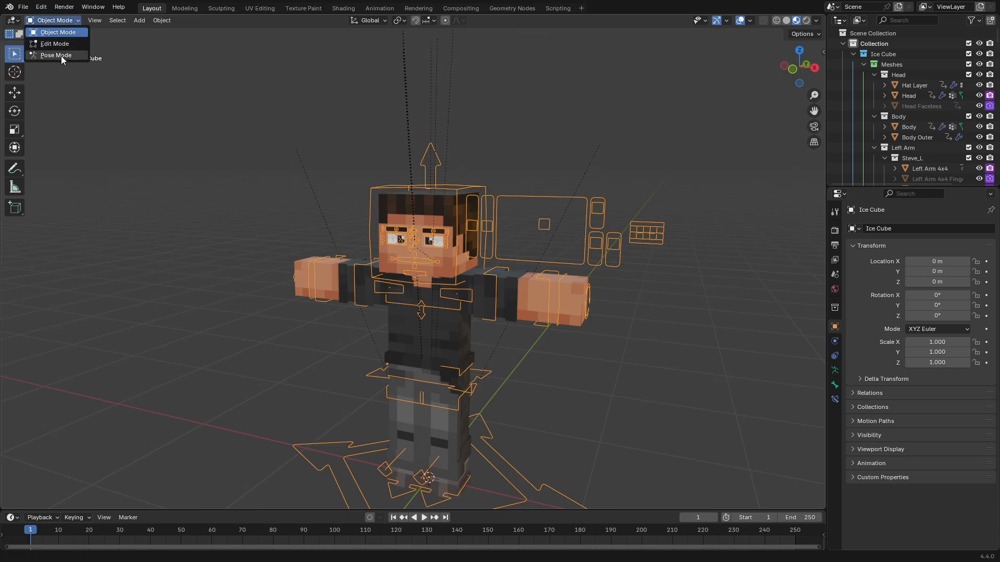
click(61, 55)
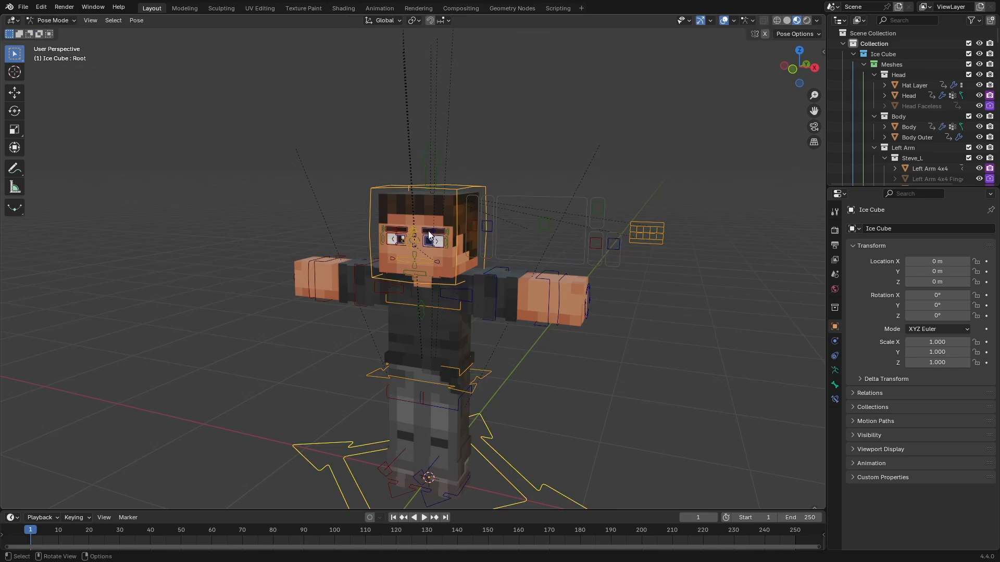
- Open the Ice Cube add-on's settings and look through its Workflow, Bone Collections and Style sections
middle_drag(344, 240, 308, 191)
click(823, 52)
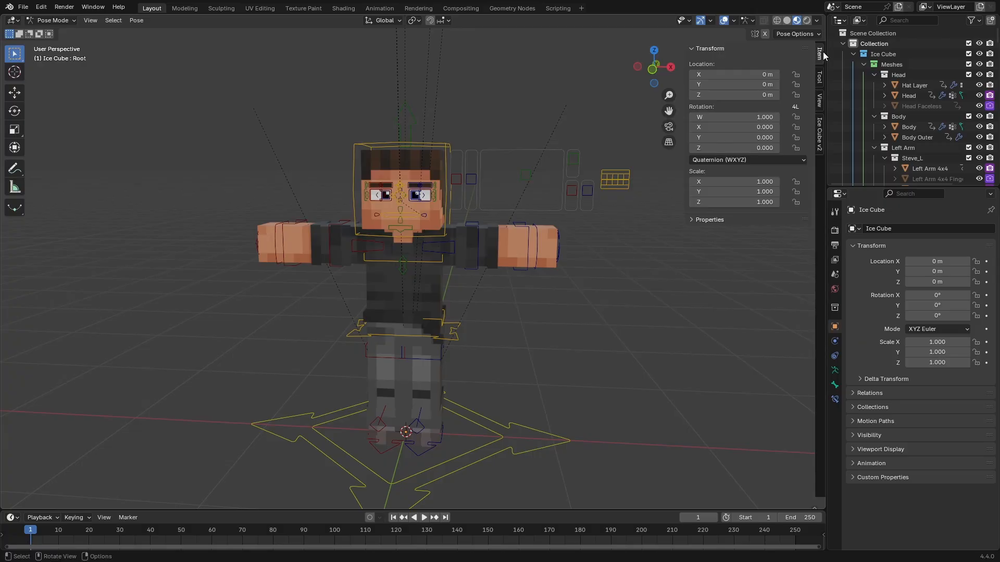
click(820, 138)
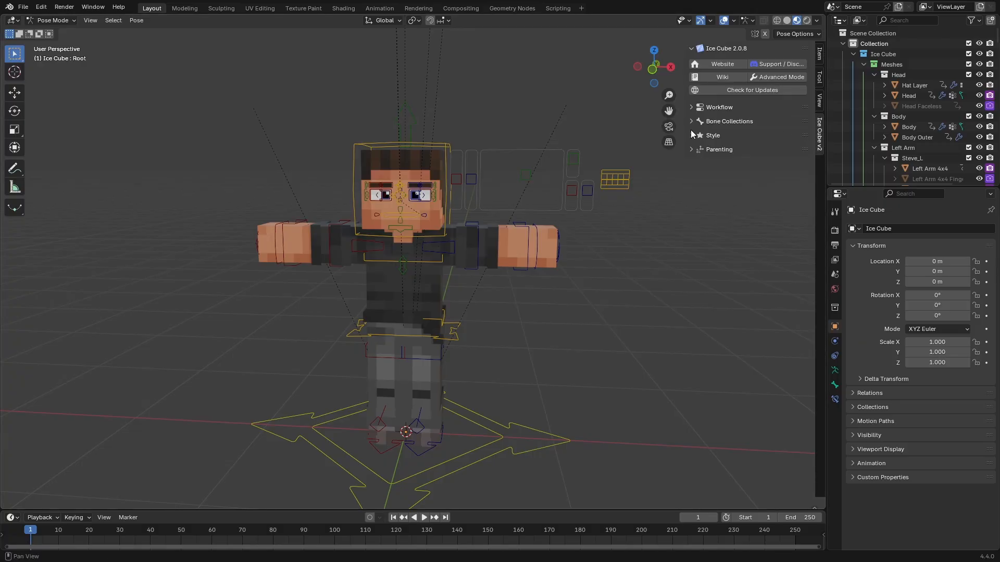
drag(693, 135, 694, 124)
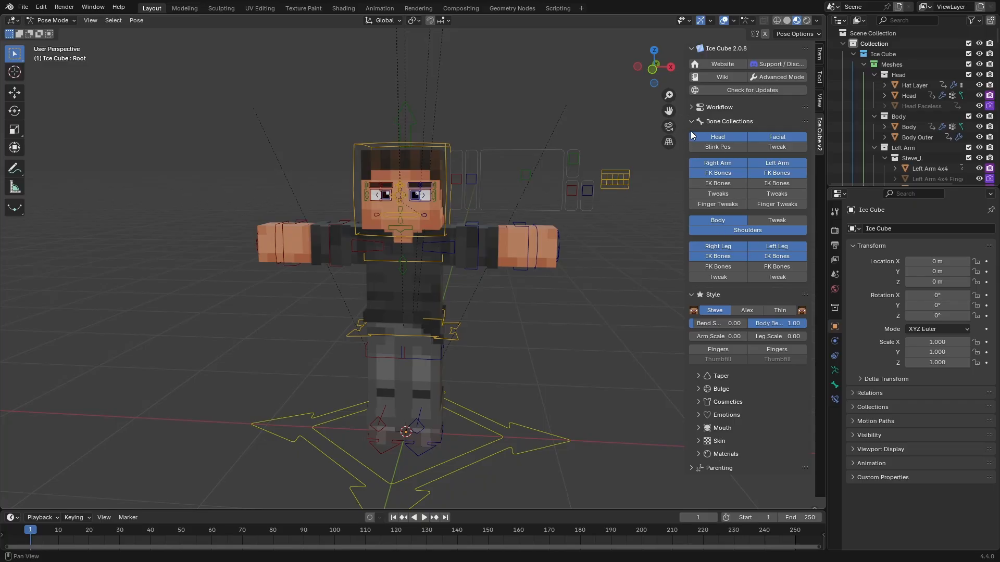
click(697, 121)
click(690, 108)
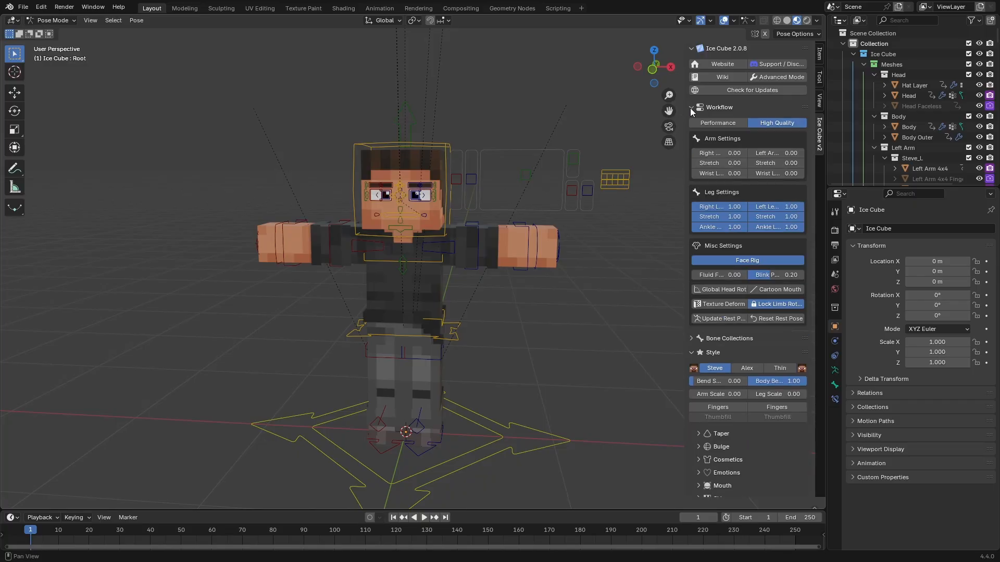
click(690, 108)
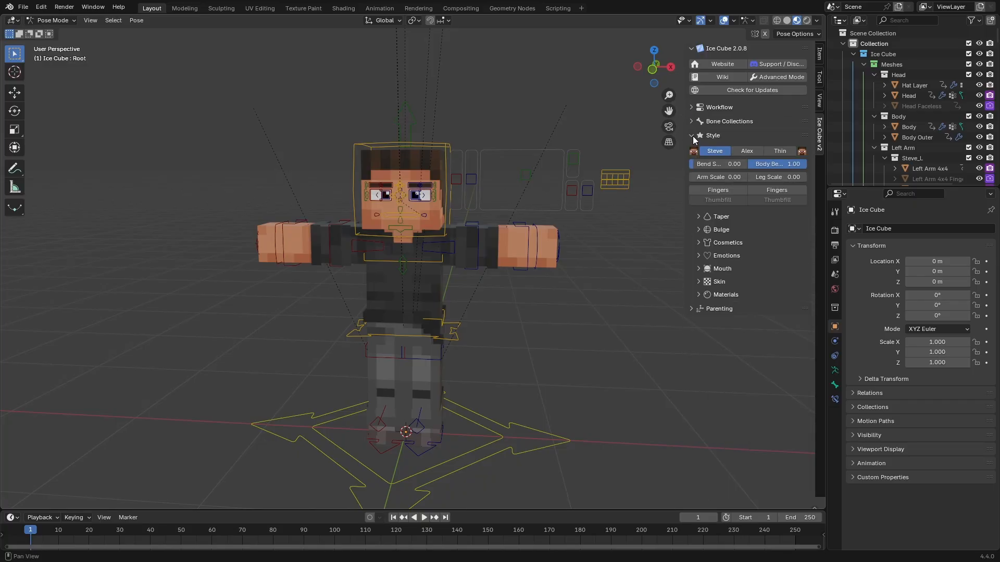
- Compare the Alex, Thin and Steve arm styles and set the character to Alex
click(742, 151)
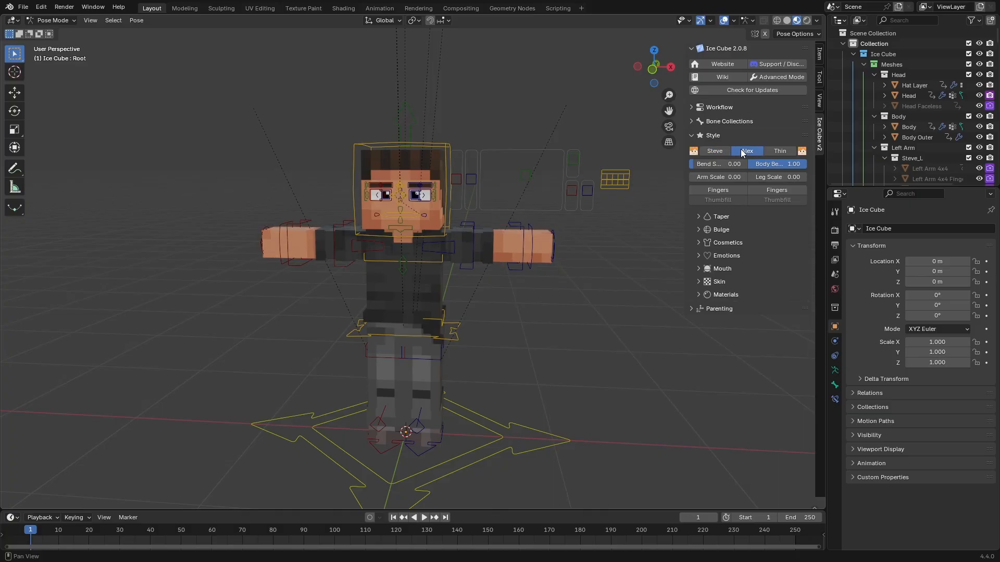
click(776, 151)
click(721, 152)
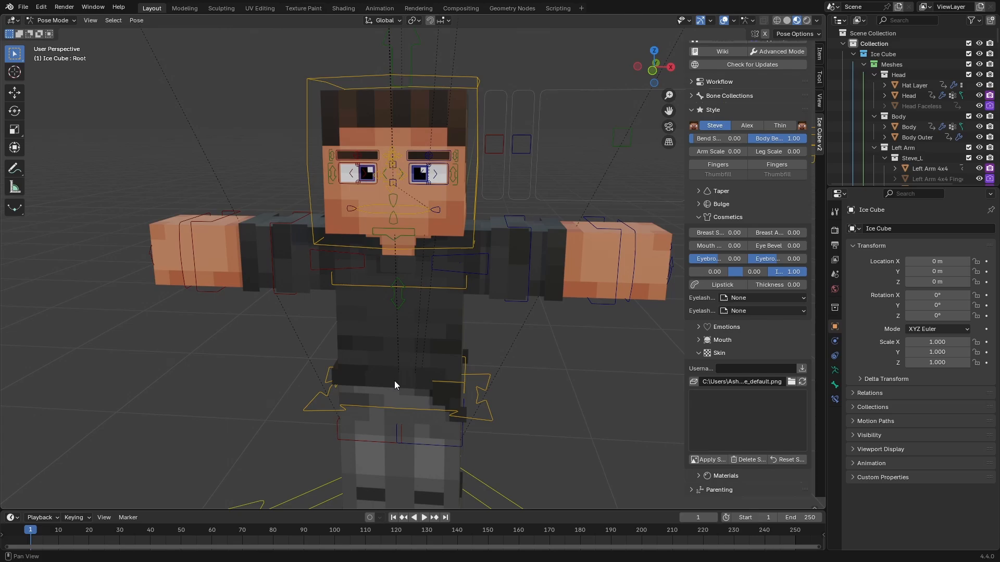
click(749, 126)
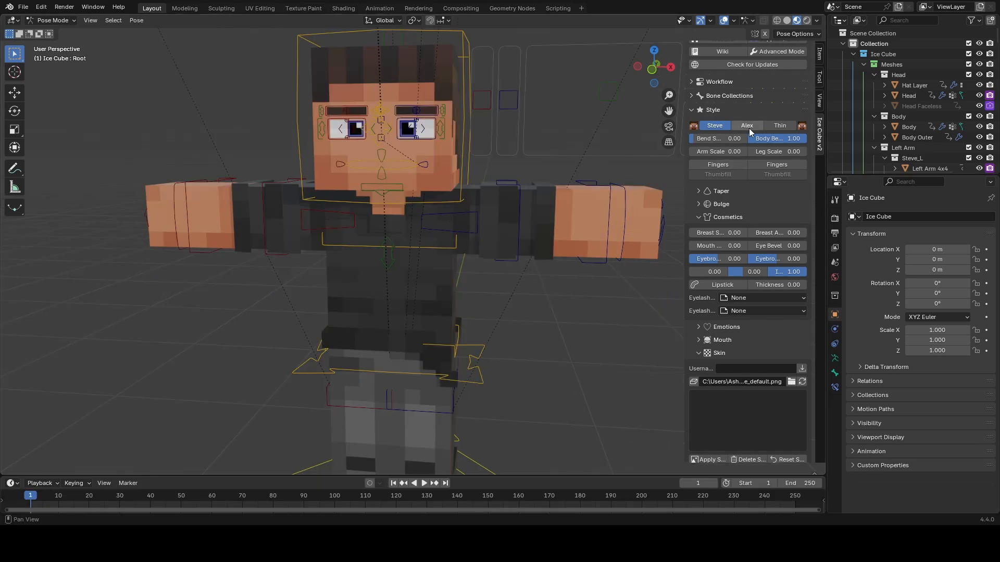
shift+middle_drag(542, 282, 560, 298)
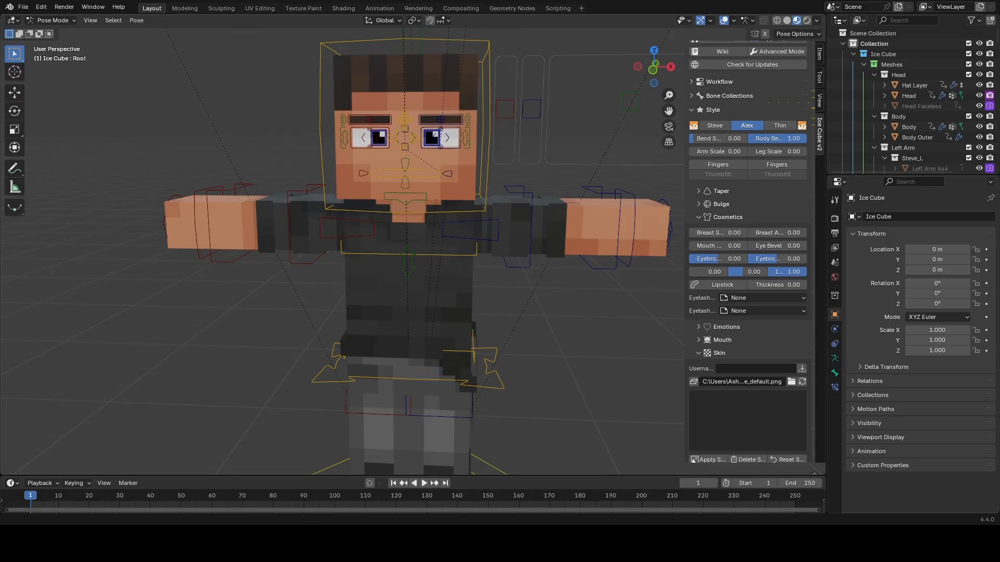
middle_drag(229, 309, 279, 343)
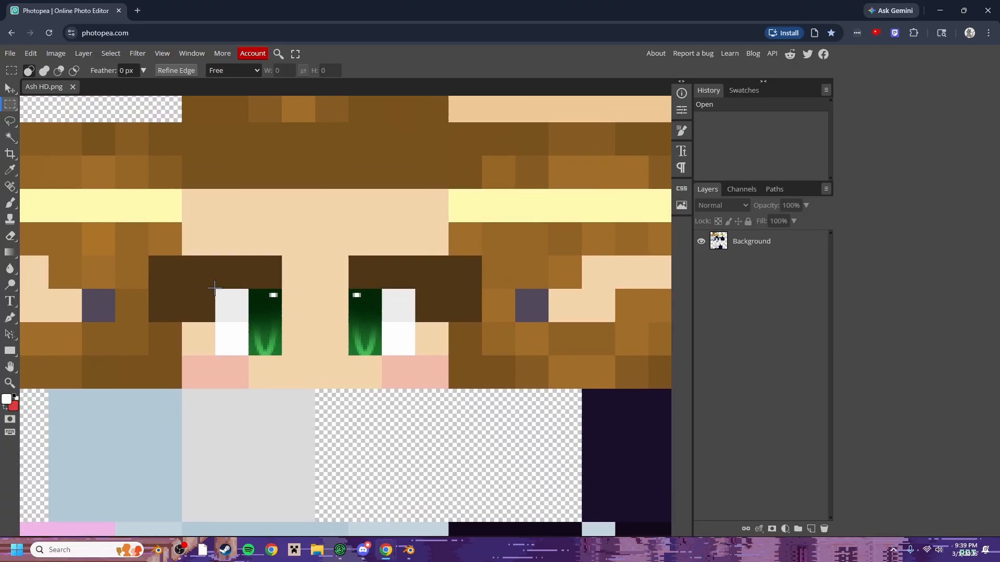
- Switch to the skin file in Photopea and cover the first eye and its eyebrow on the face with the sampled skin colour
drag(214, 287, 305, 346)
click(308, 353)
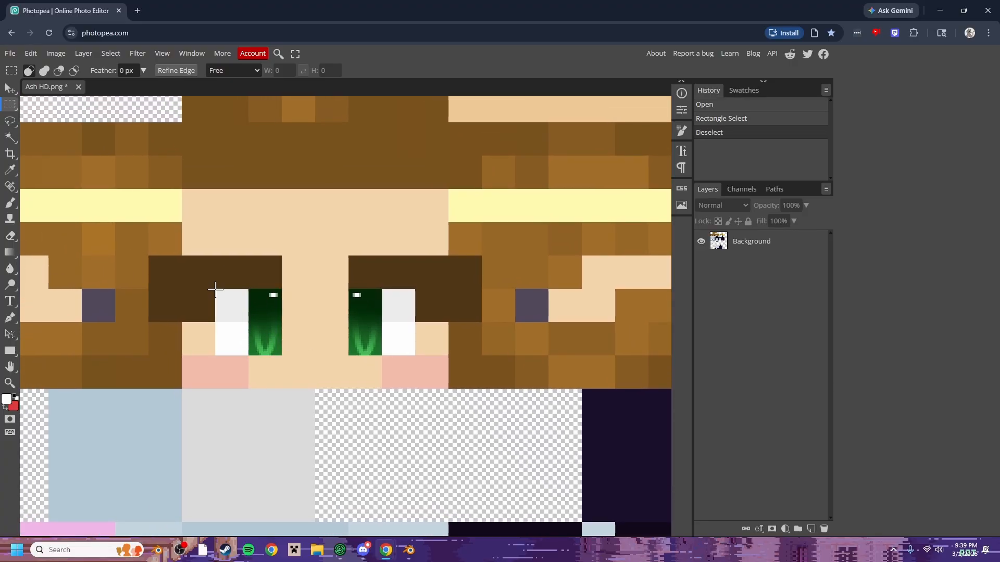
drag(215, 289, 282, 356)
mouse_move(281, 356)
mouse_down()
mouse_move(182, 250)
mouse_move(261, 346)
mouse_up()
right_click(323, 297)
click(10, 204)
alt+click(312, 312)
click(752, 241)
- Select the area of the face's second eye and eyebrow and paint it over with the skin colour
key(m)
drag(344, 234, 448, 356)
key(b)
drag(432, 271, 360, 343)
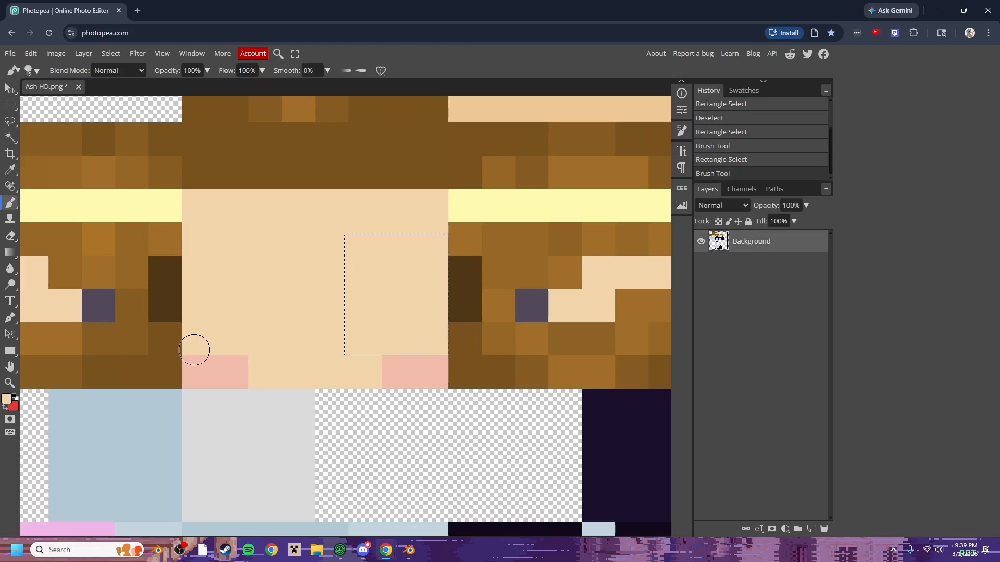
- Paint over the dark eyebrow end beside the first eye with brown sampled from the adjacent hair
key(m)
drag(149, 250, 182, 346)
key(b)
alt+click(165, 241)
drag(165, 255, 165, 338)
- Cover the dark eyebrow end on the opposite side of the face with the same hair brown and clear the selection
key(m)
drag(449, 241, 492, 353)
key(b)
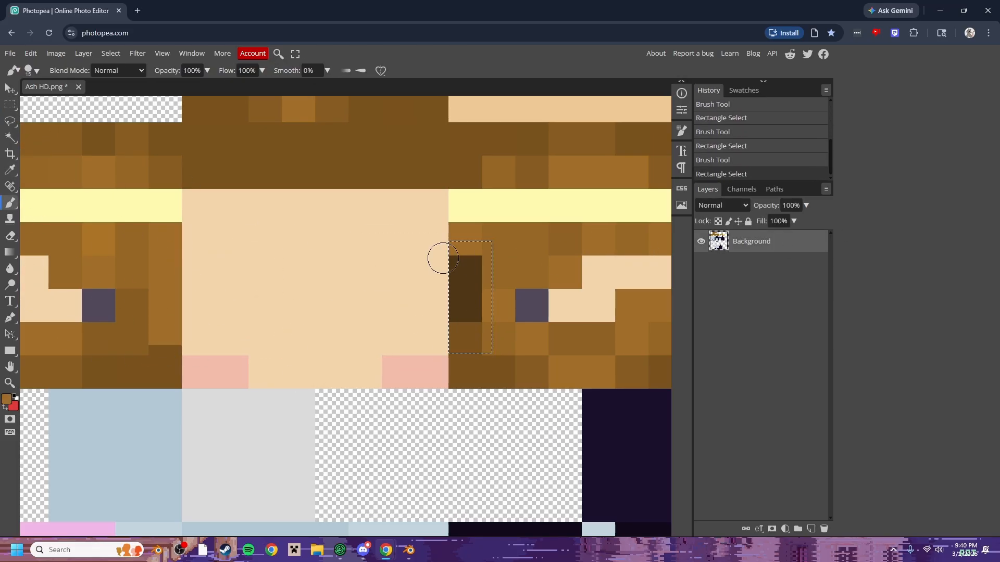
drag(453, 259, 464, 338)
key(m)
click(87, 274)
- Export the retouched skin for web as a 64 px wide PNG under a new name
click(10, 53)
click(120, 187)
drag(383, 163, 366, 163)
key(BackSpace)
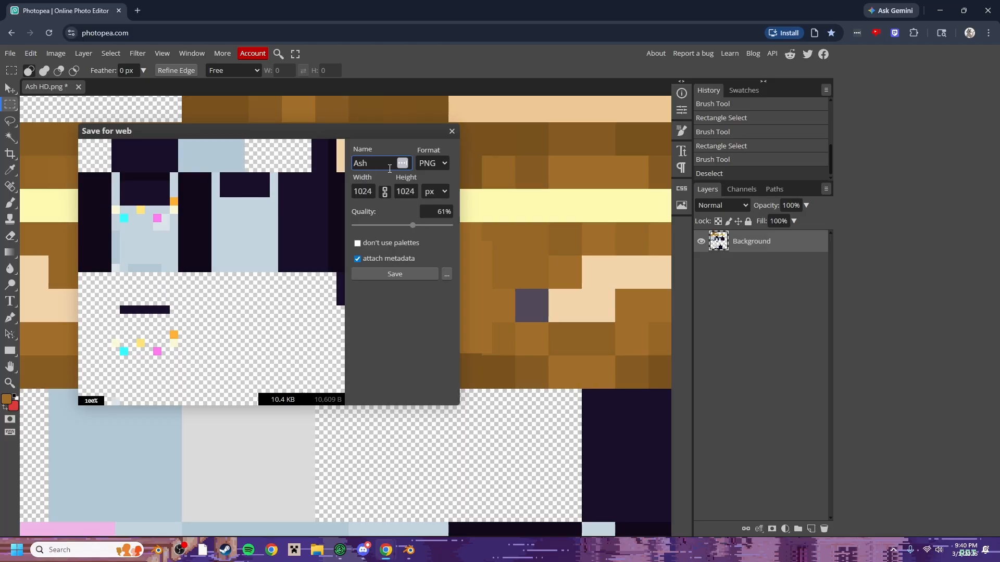
text(_skin)
key(Tab)
text(64)
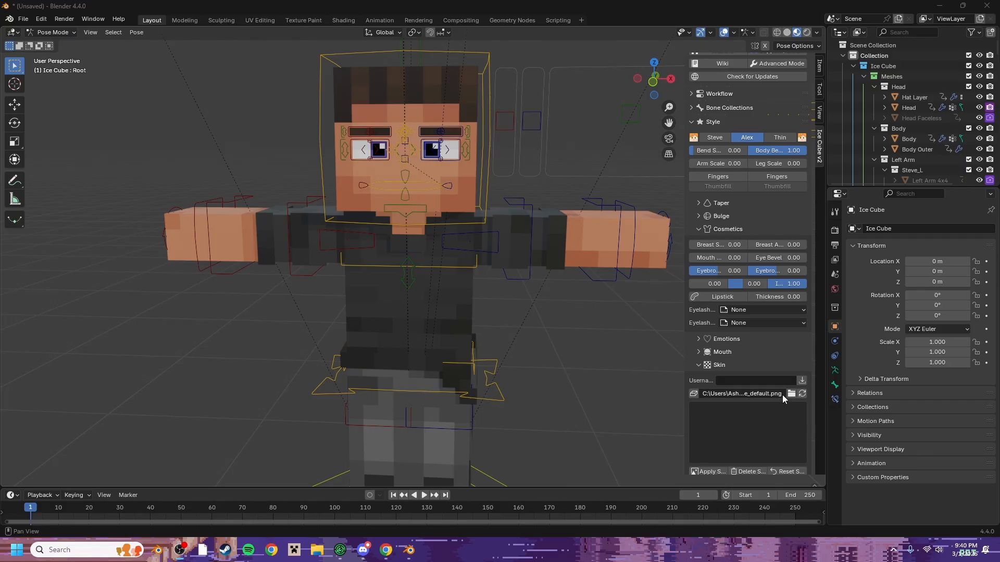
- Switch to Blender and load the exported skin PNG from the Downloads folder onto the rig
click(790, 394)
click(264, 230)
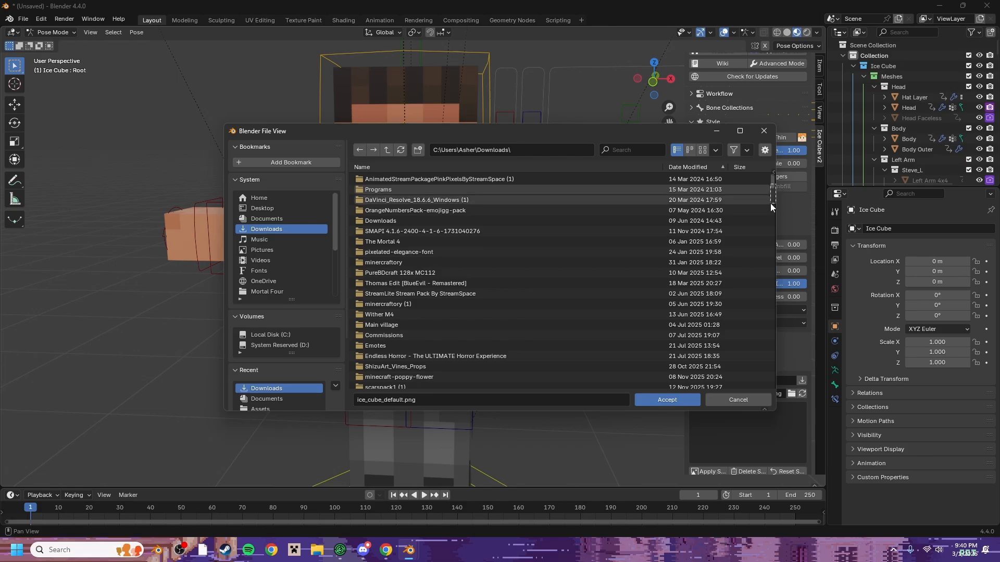
drag(770, 183, 793, 420)
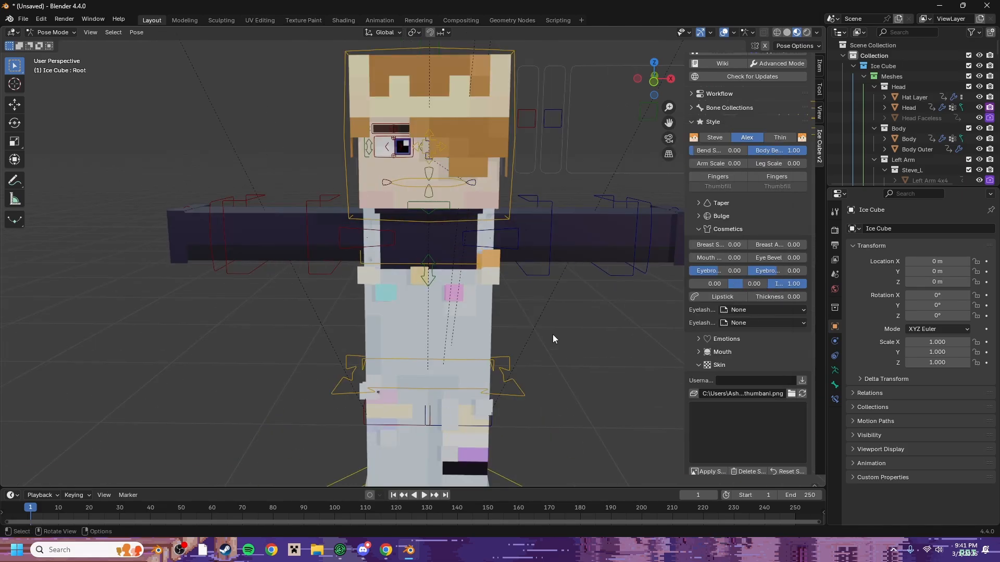
middle_drag(552, 334, 530, 338)
scroll(527, 337, down, 4)
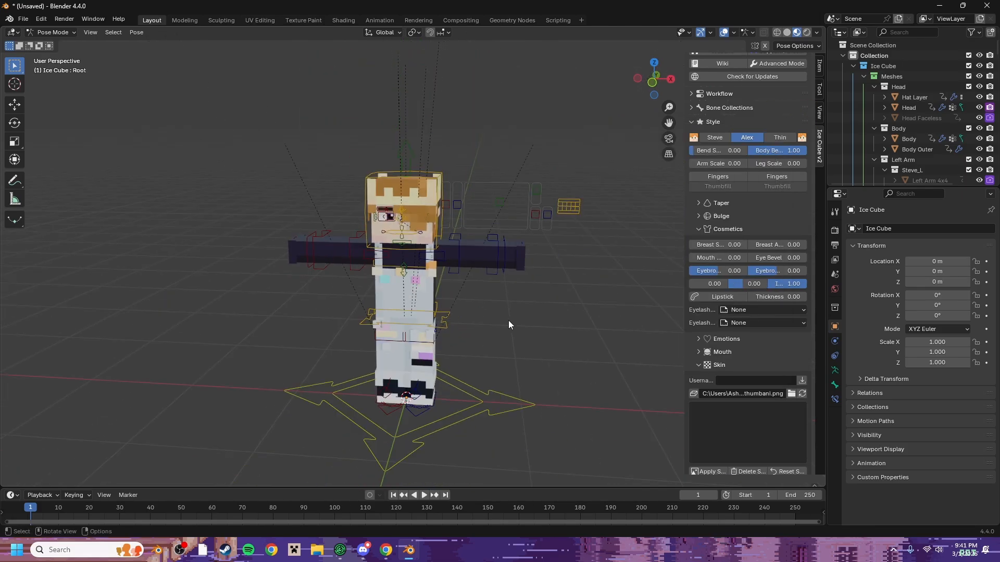
- Lower the character's eyes slightly on the face by moving the Eye Position control down
scroll(516, 315, up, 8)
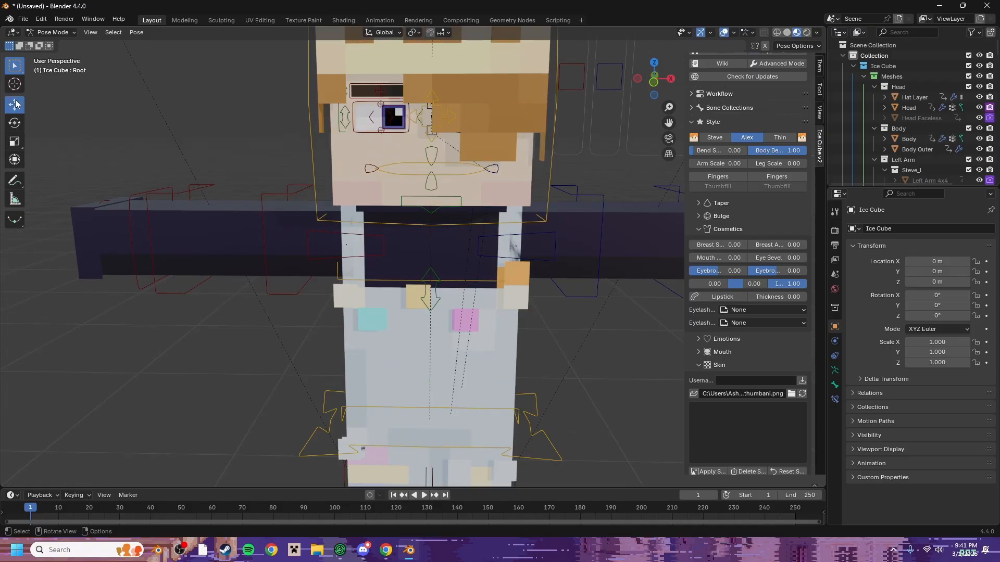
click(15, 105)
click(344, 119)
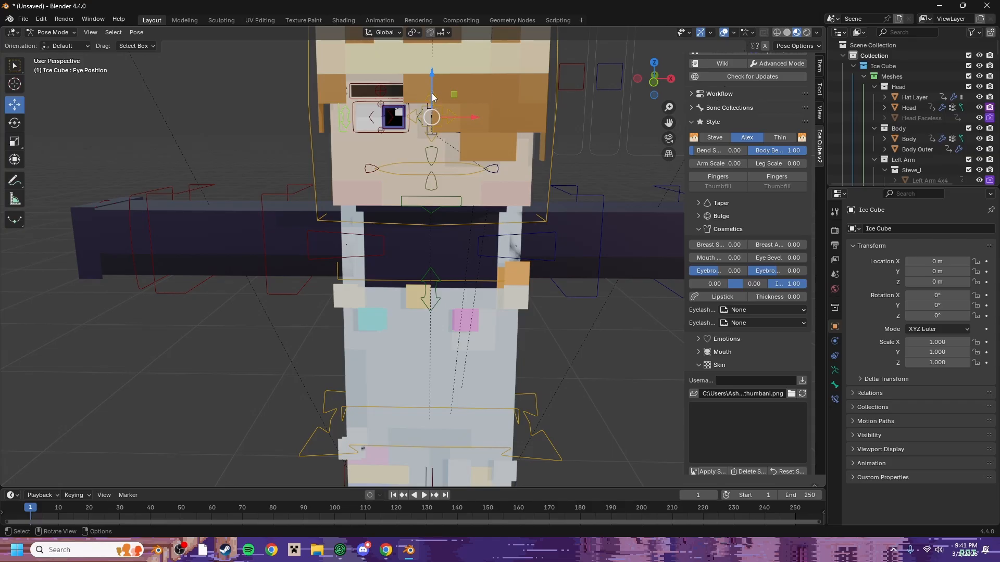
drag(432, 76, 436, 99)
middle_drag(437, 98, 479, 189)
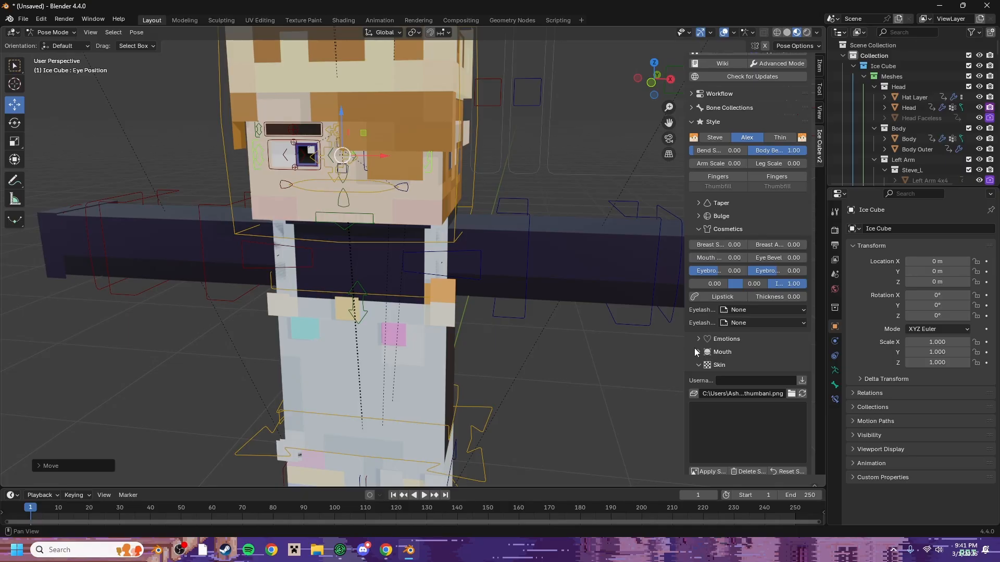
- Change the eye material's iris colours from purple to green shades in the rig's material settings
scroll(698, 385, down, 3)
click(701, 454)
scroll(729, 396, down, 10)
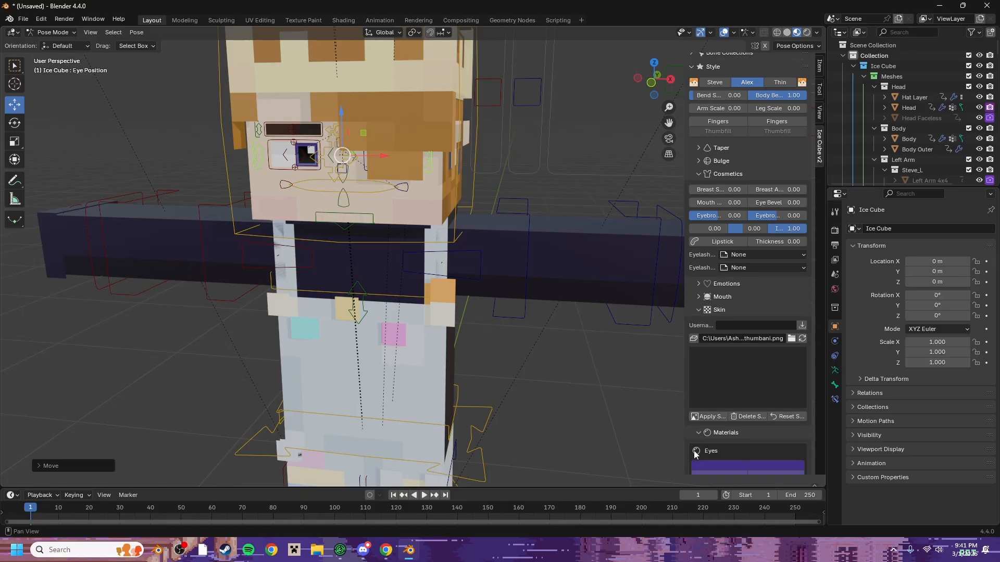
click(754, 340)
mouse_move(775, 196)
mouse_down()
mouse_move(763, 208)
mouse_move(767, 199)
mouse_up()
drag(767, 198, 771, 194)
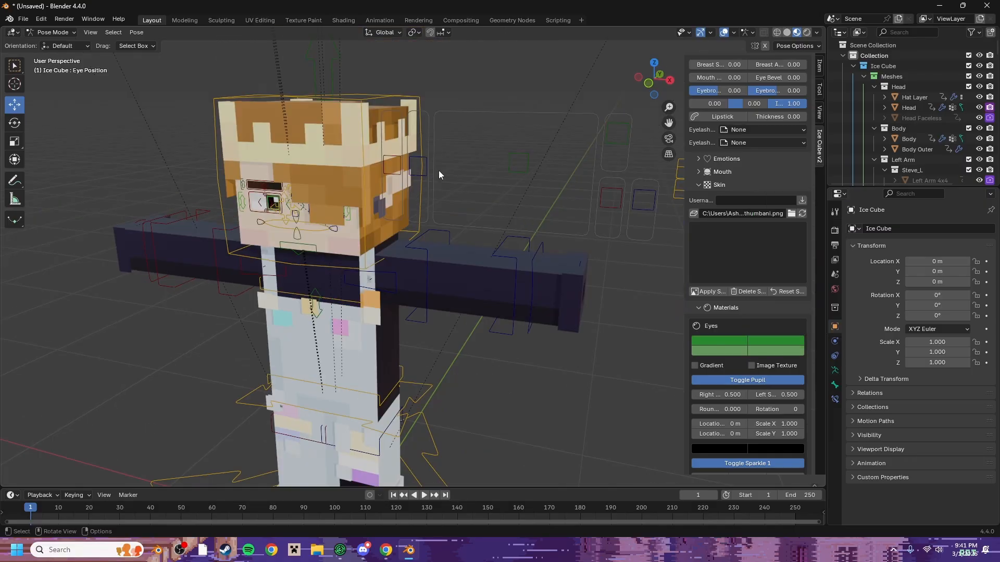
- Move the Right Eye Blink and Left Eye Blink controls vertically to adjust how far the eyelids close
click(399, 167)
drag(396, 156, 405, 167)
middle_drag(405, 167, 430, 151)
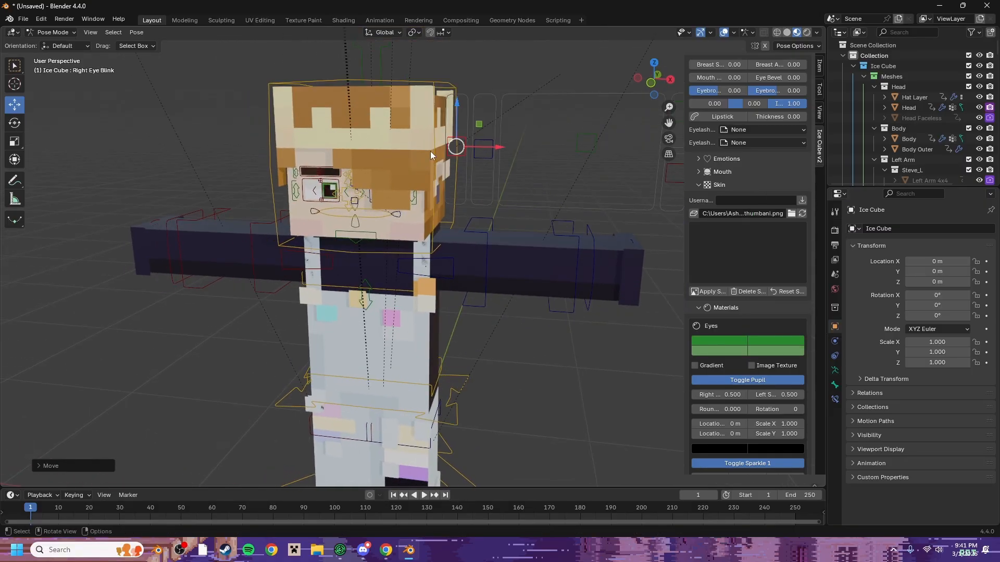
click(482, 153)
mouse_move(483, 138)
mouse_down()
mouse_move(484, 120)
mouse_move(483, 143)
mouse_up()
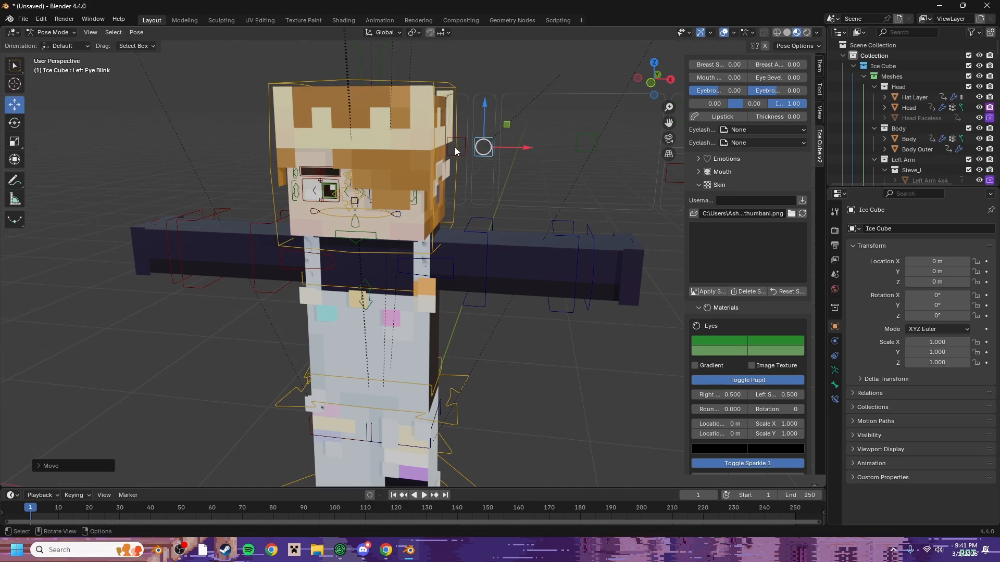
click(458, 149)
click(461, 144)
drag(457, 136, 461, 130)
- Arch the character's right eyebrow upward at its middle and raise the eyebrows with the Eyebrow Pos control
scroll(494, 217, up, 4)
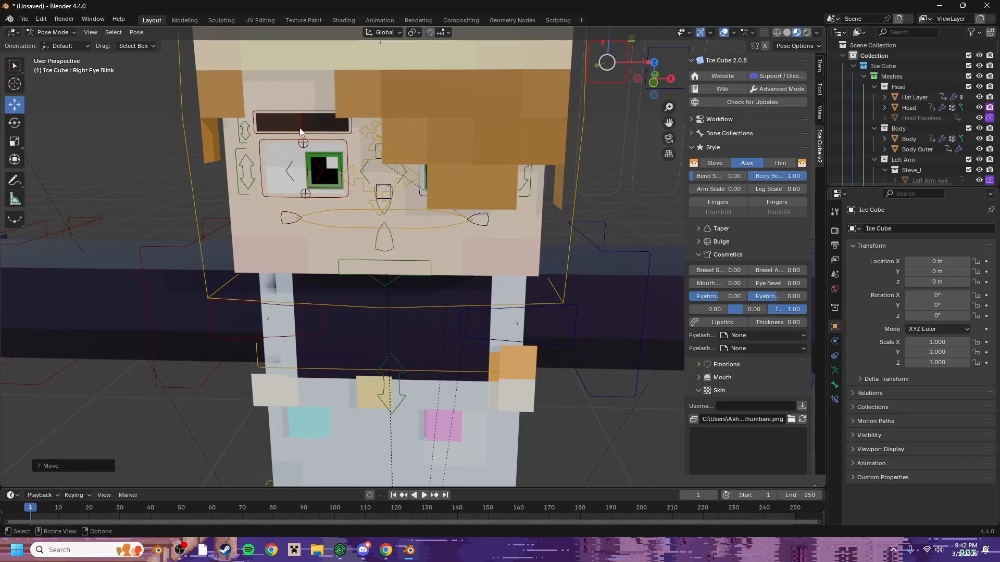
click(301, 125)
drag(301, 102, 302, 93)
click(248, 126)
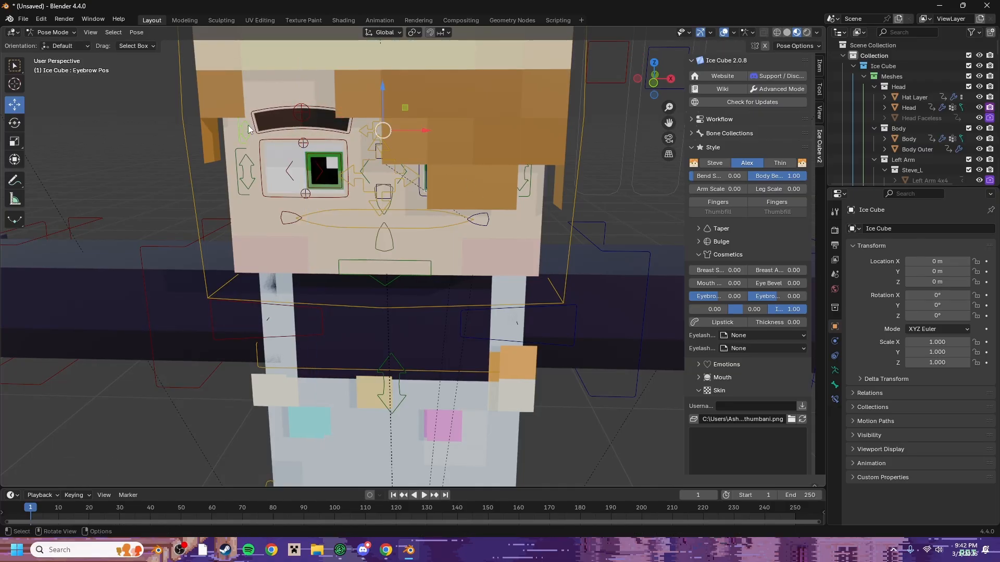
drag(382, 102, 379, 94)
middle_drag(439, 135, 434, 131)
- Part the character's lips by moving the Mouth Lower control slightly down
click(451, 199)
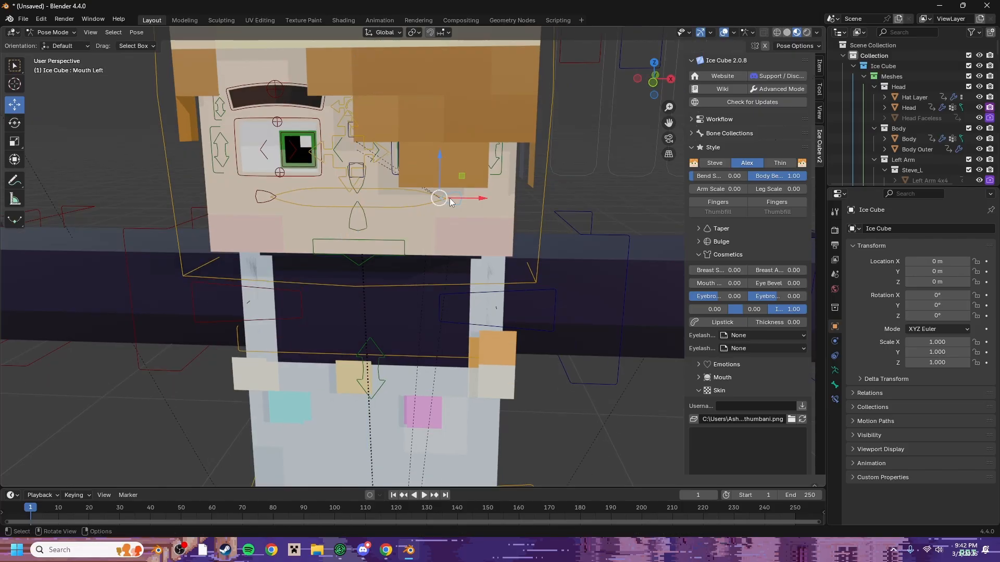
scroll(437, 264, down, 5)
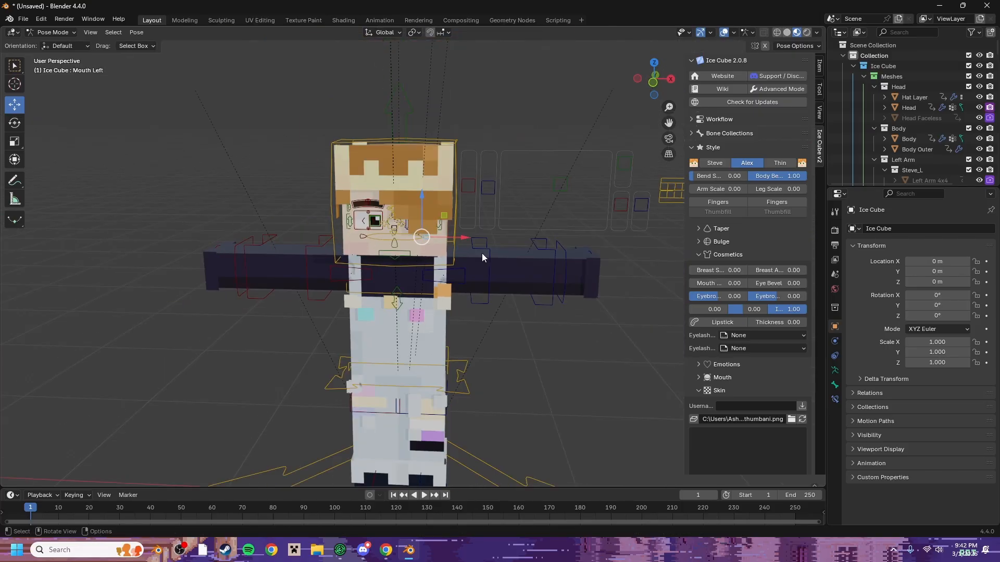
middle_drag(483, 253, 477, 249)
mouse_move(409, 163)
mouse_down()
mouse_move(411, 223)
mouse_move(419, 170)
mouse_up()
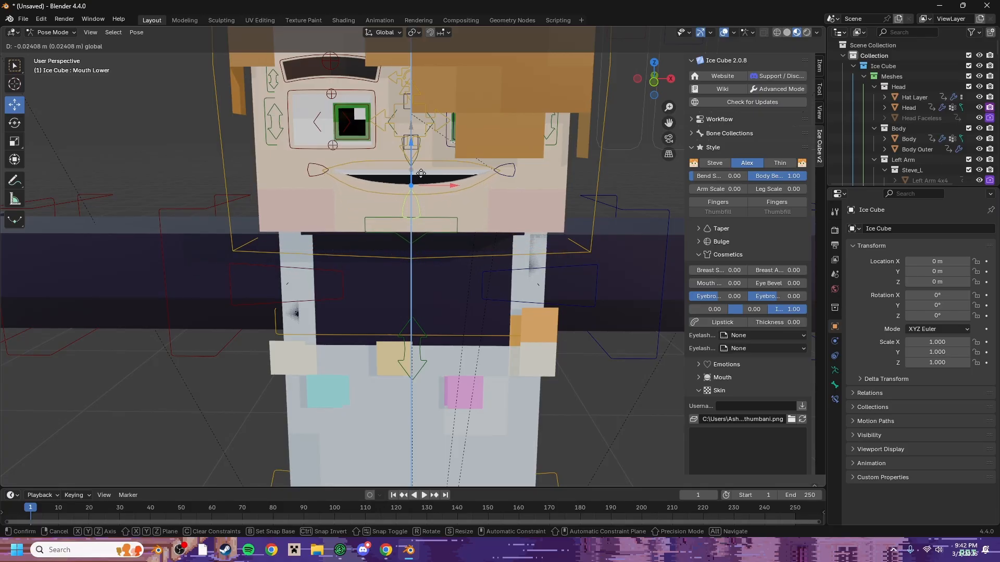
- Narrow the mouth by bringing its left and right corner controls inward, and raise the eyebrows slightly with the Eyebrow Pos control
click(505, 171)
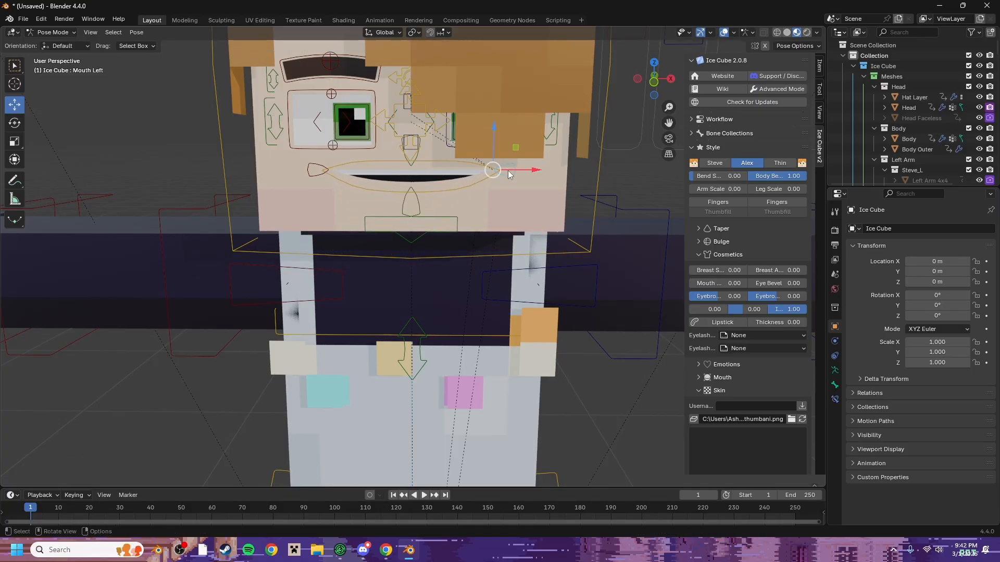
drag(498, 171, 459, 171)
click(317, 169)
drag(328, 169, 358, 170)
click(411, 201)
drag(411, 183, 411, 175)
click(342, 162)
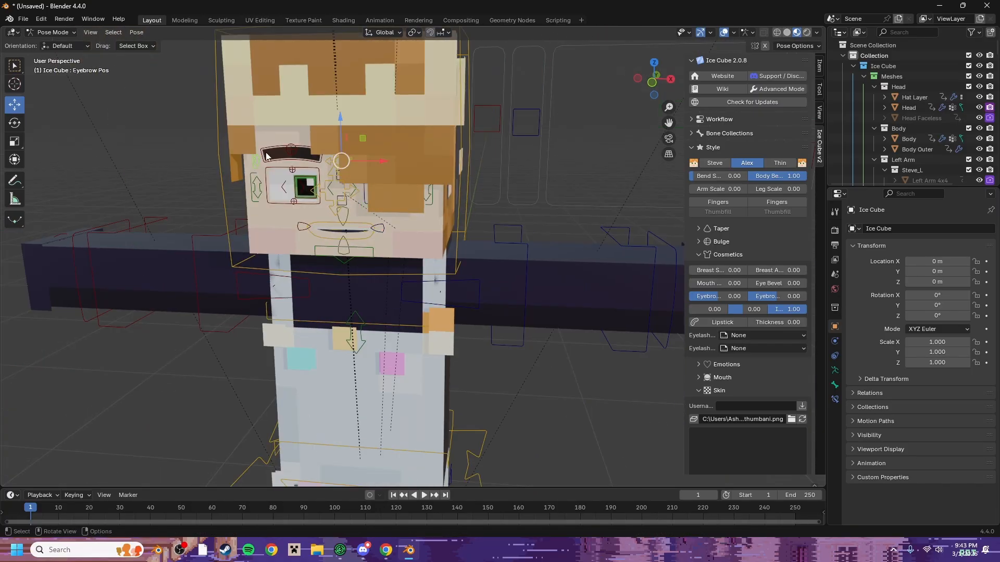
drag(341, 157, 342, 151)
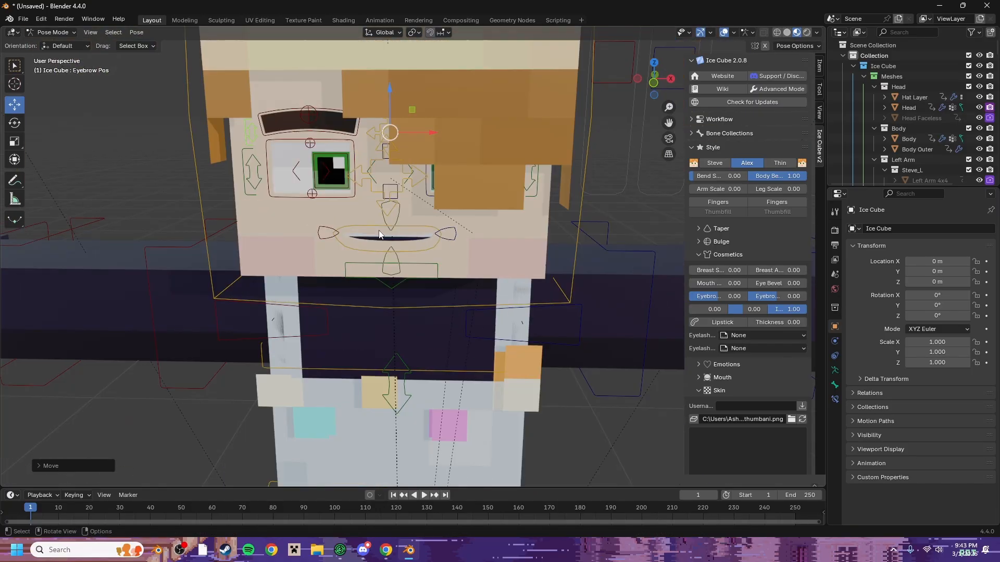
- Adjust the lip opening with the Mouth Lower and Mouth Upper controls, and tilt the whole mouth with the Mouth Control
click(391, 276)
drag(391, 243, 392, 248)
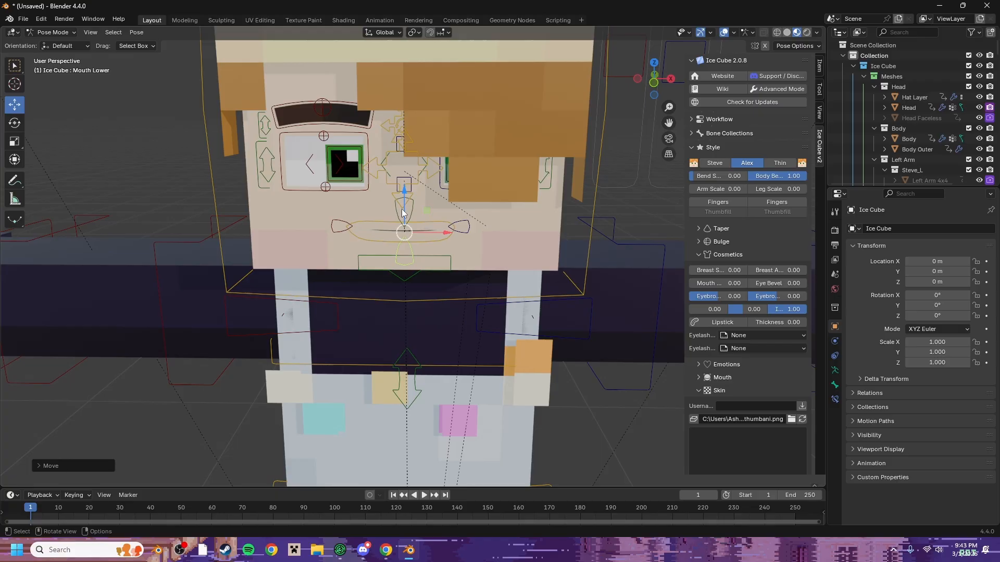
click(407, 224)
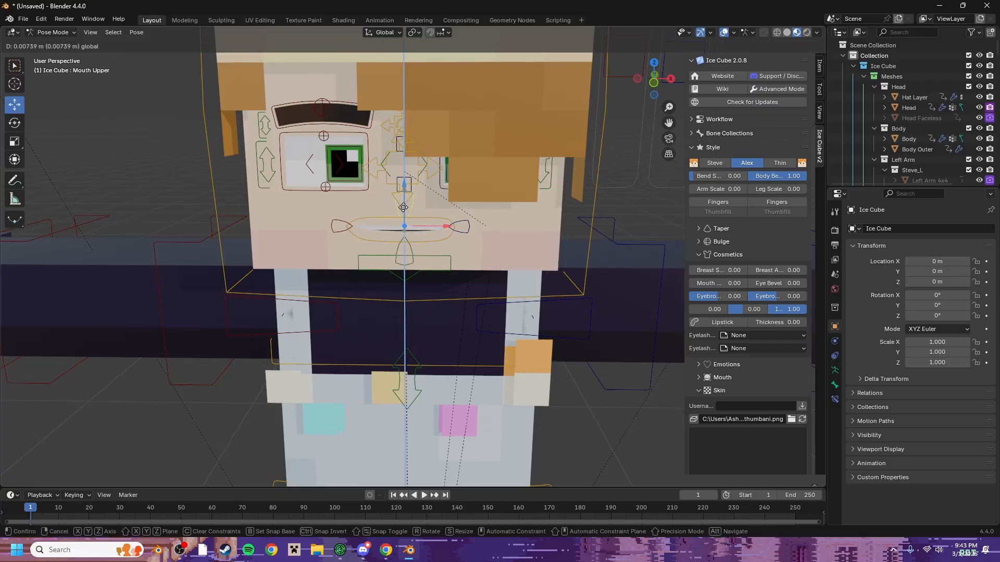
key(r)
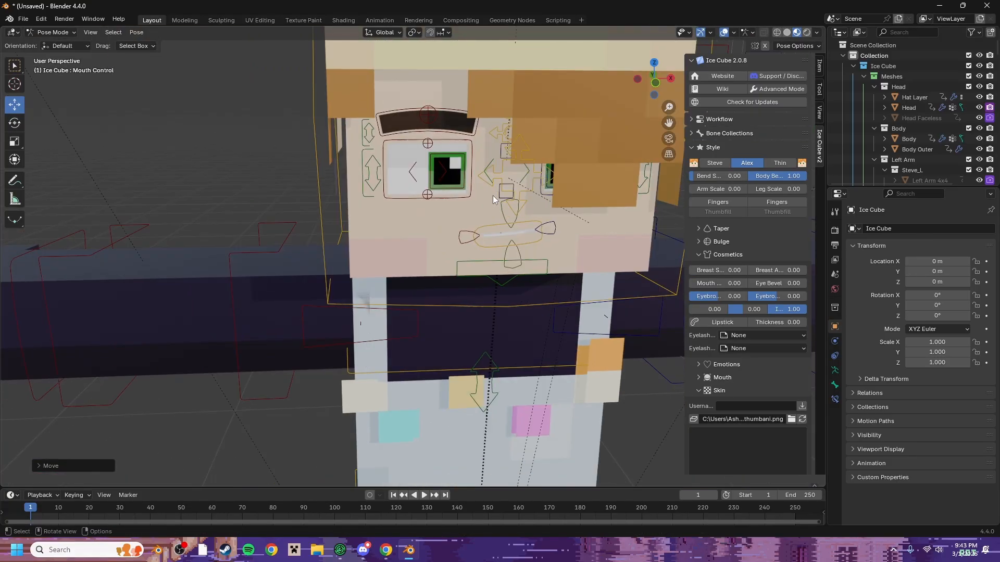
click(506, 190)
drag(510, 174, 519, 155)
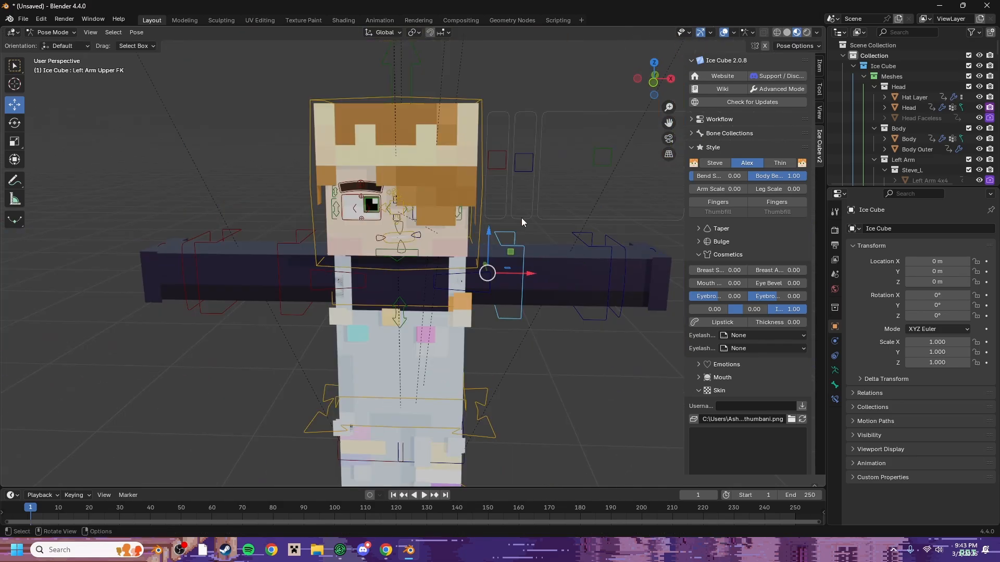
- Rotate the character's outstretched arms down to hang at the sides of the body
drag(285, 255, 224, 232)
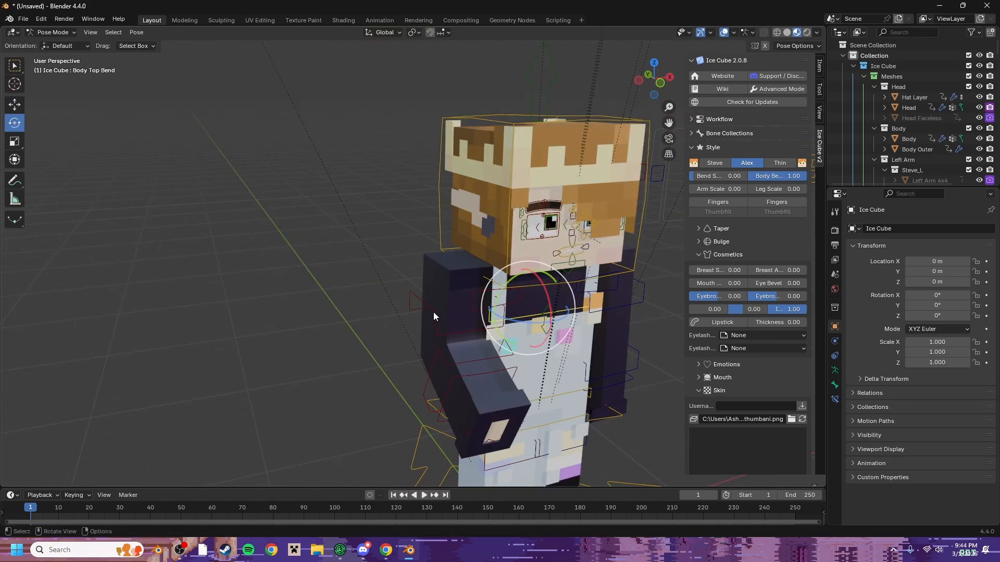
click(454, 354)
drag(454, 354, 461, 333)
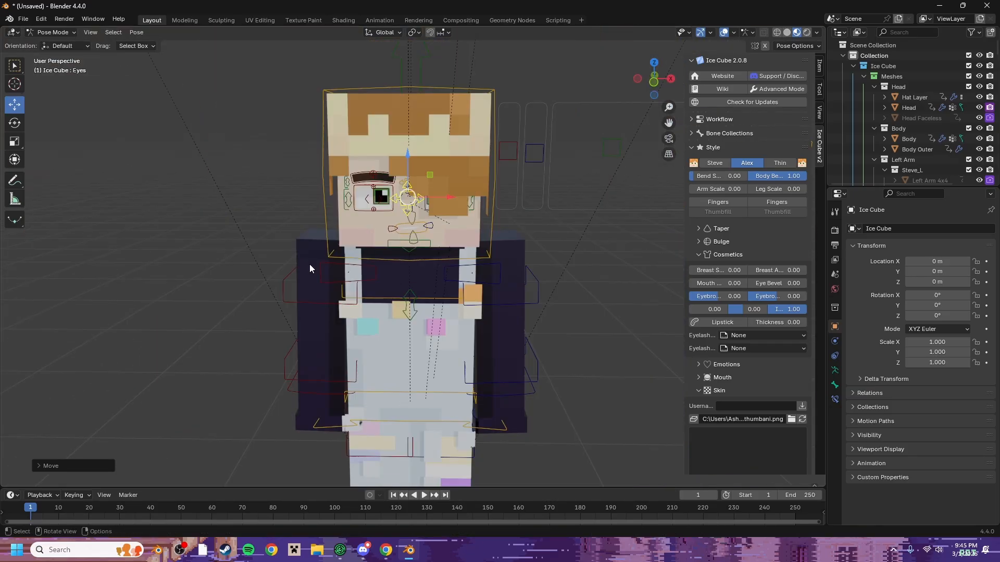
- Rotate the right arm slightly outward and bend its forearm forward with the Right Arm Lower FK control
key(shift+space)
key(r)
click(314, 351)
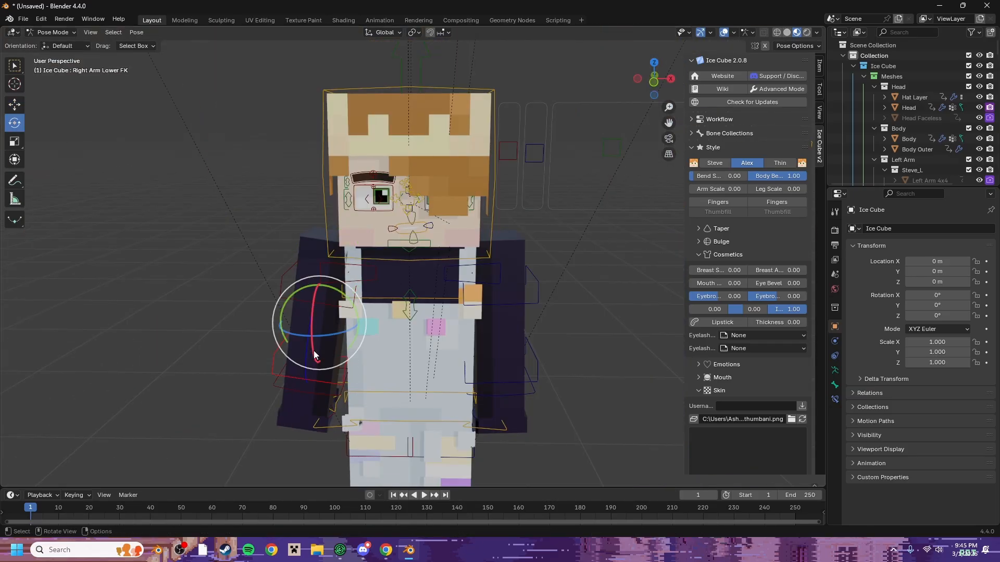
drag(314, 351, 314, 333)
- Swing the left arm backward with its Upper FK control and slightly adjust the right upper arm's rotation
click(503, 277)
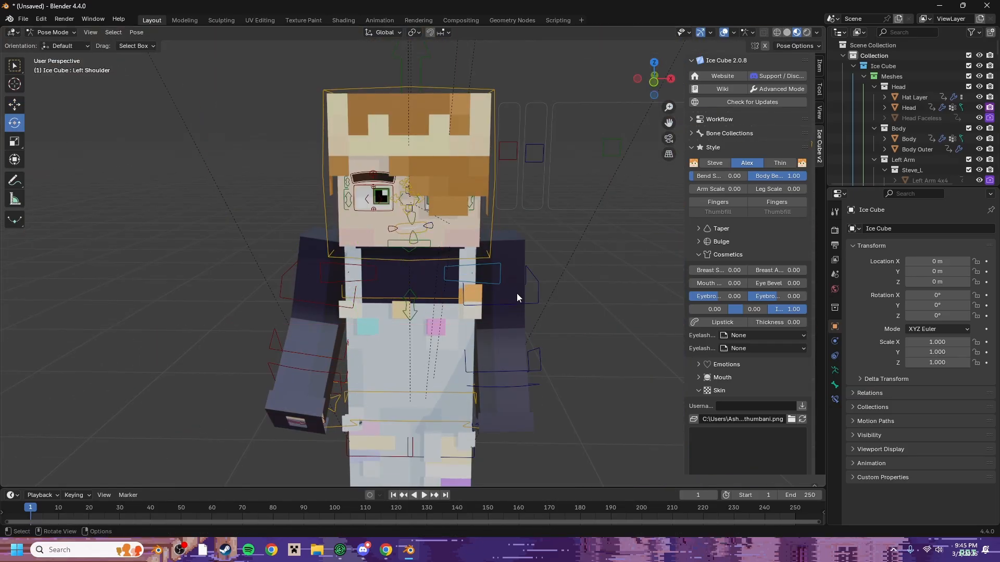
click(517, 293)
drag(497, 284, 501, 267)
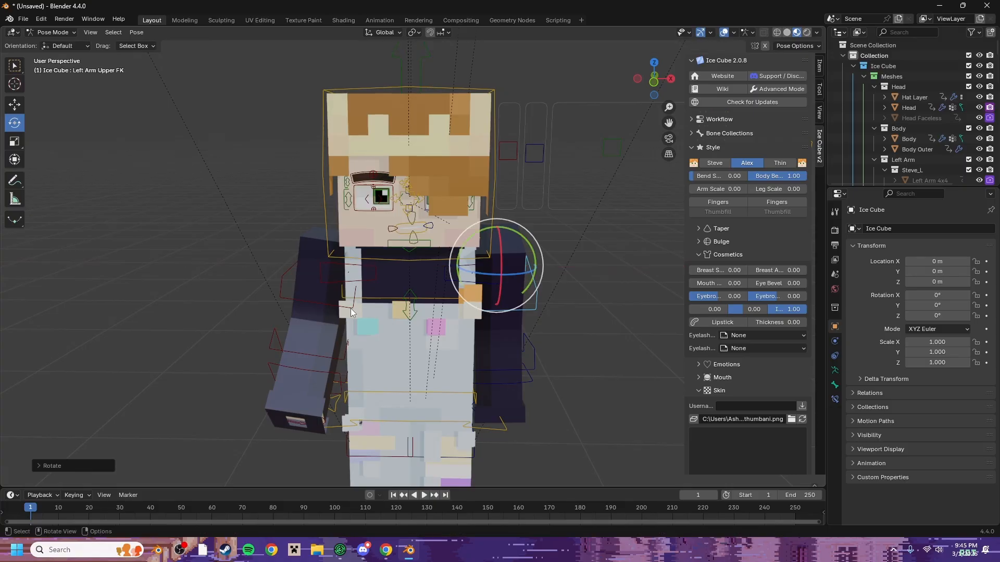
click(311, 264)
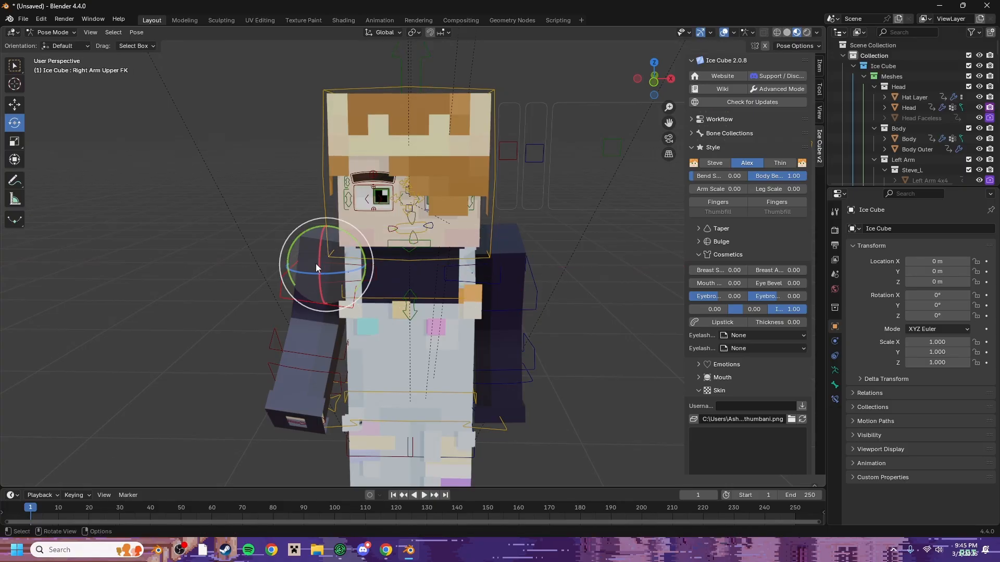
drag(315, 263, 323, 280)
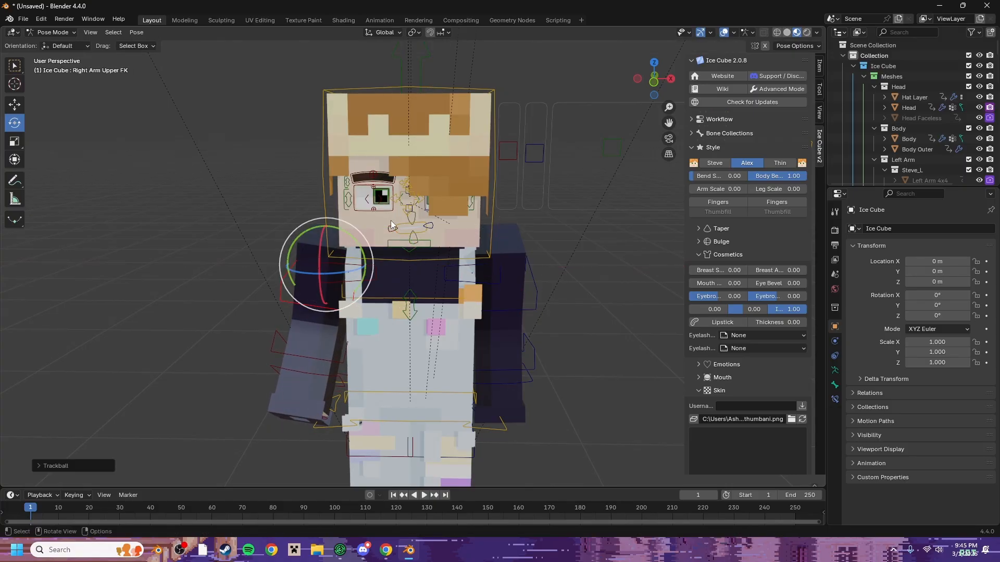
scroll(387, 205, up, 3)
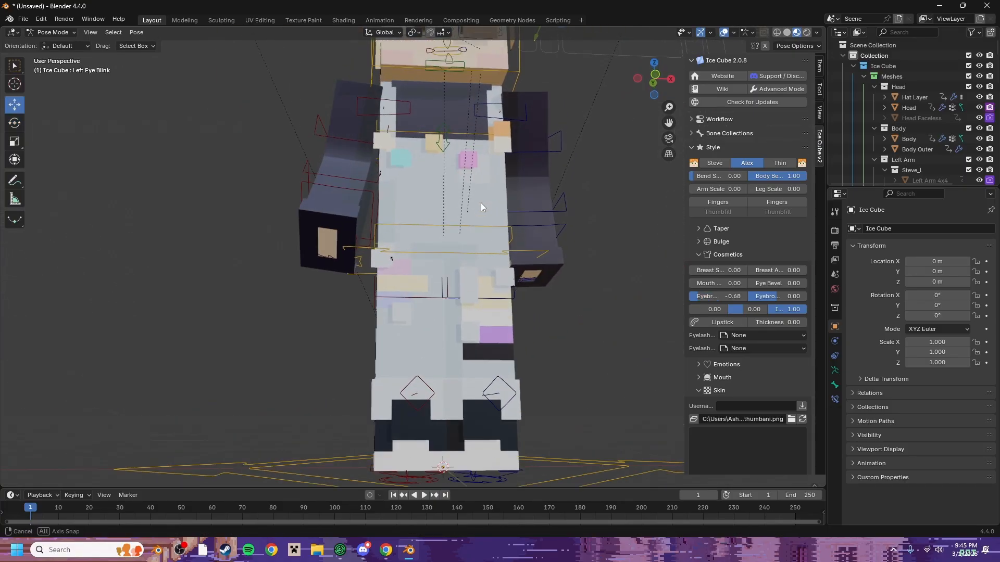
middle_drag(480, 202, 463, 234)
click(309, 84)
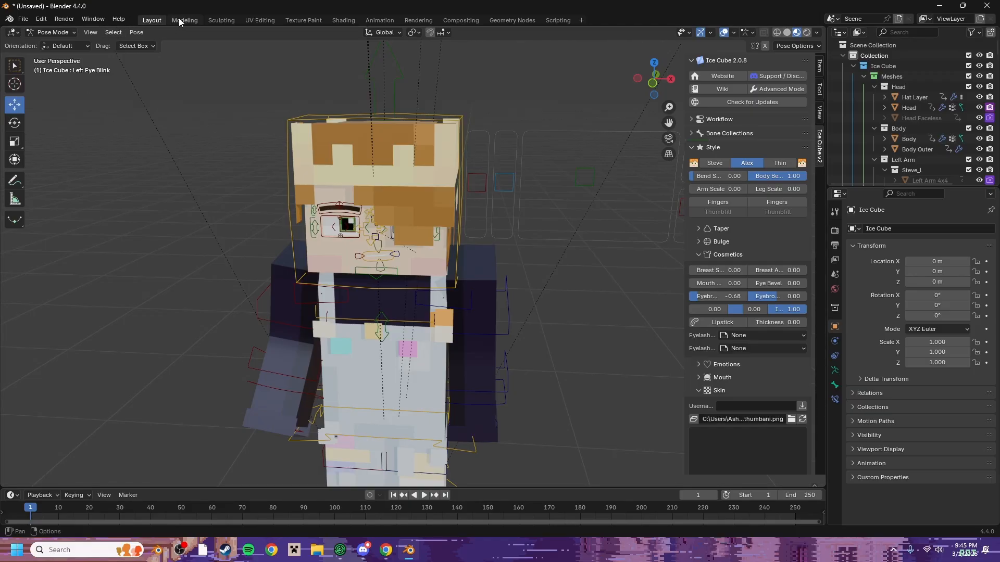
click(287, 138)
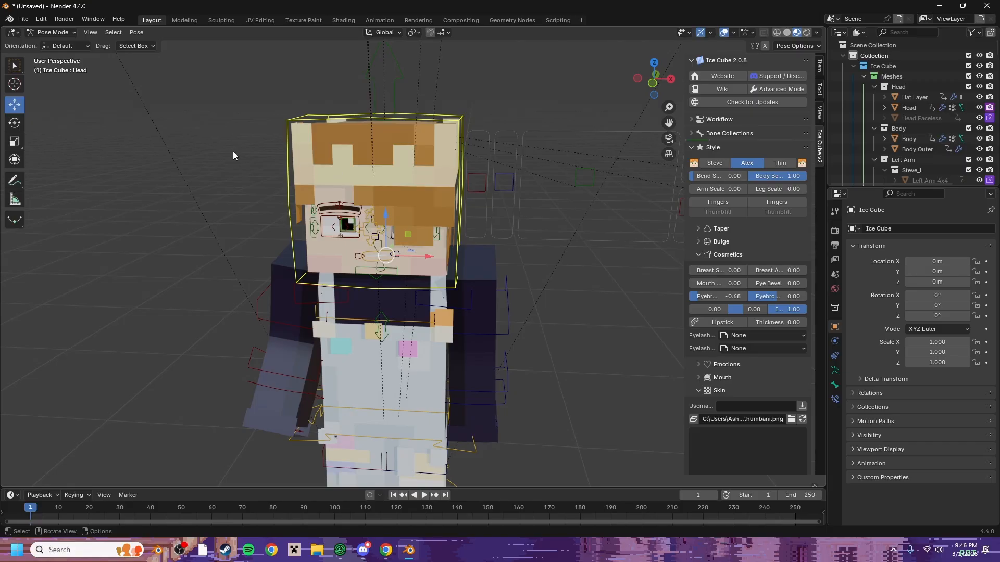
click(368, 172)
click(289, 173)
click(58, 30)
click(63, 54)
scroll(196, 208, down, 5)
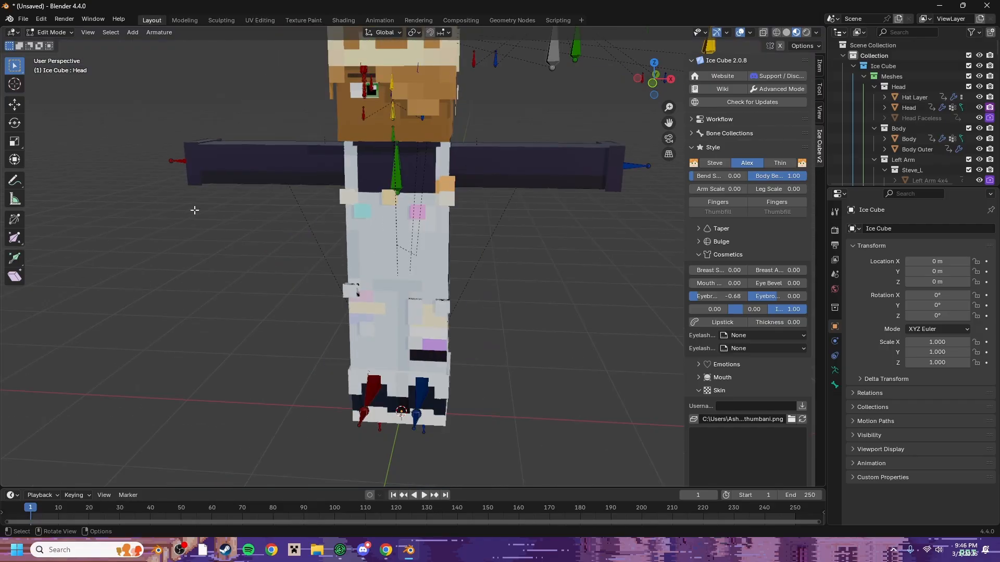
key(ctrl+Tab)
key(KP_Decimal)
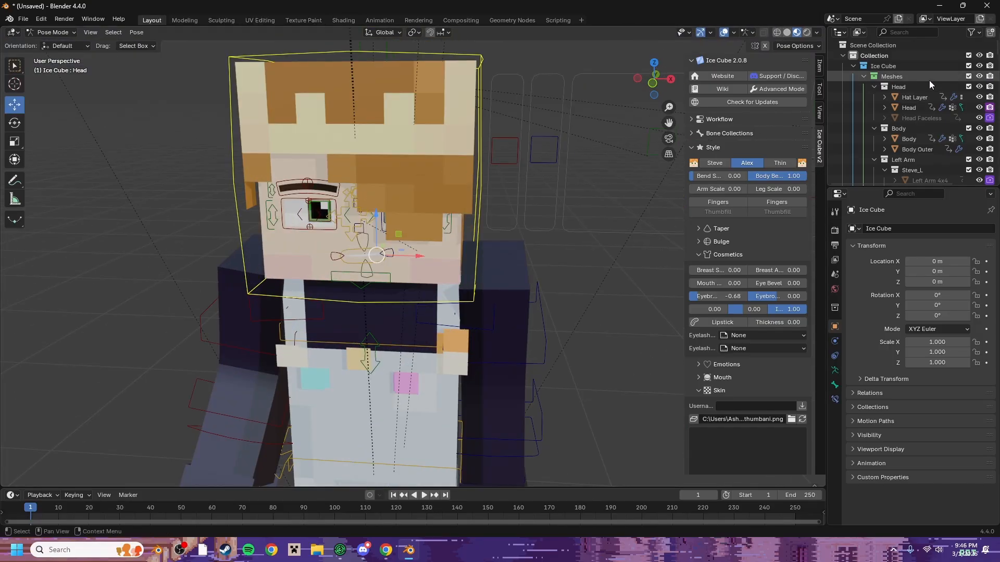
click(909, 98)
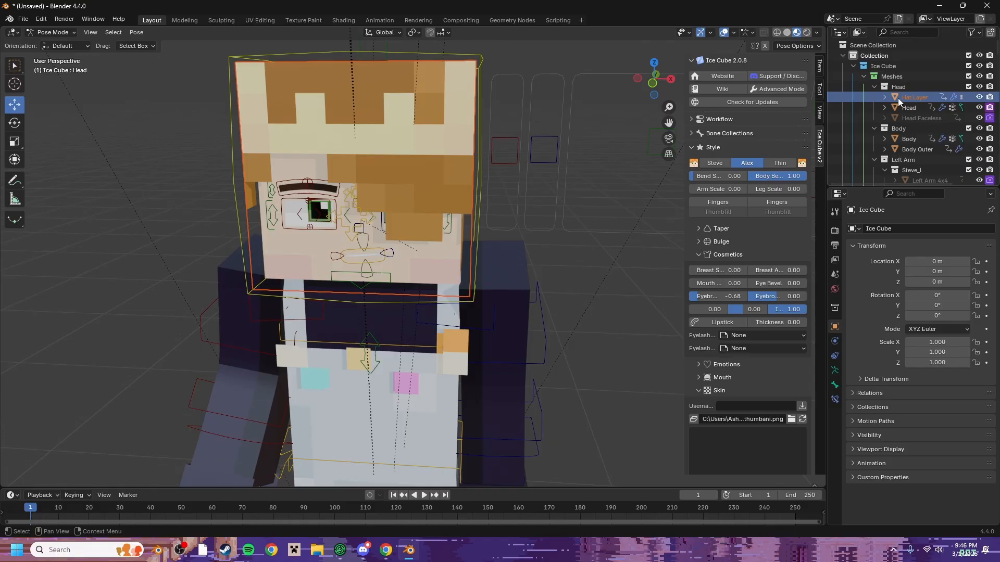
click(61, 32)
click(58, 55)
key(KP_Decimal)
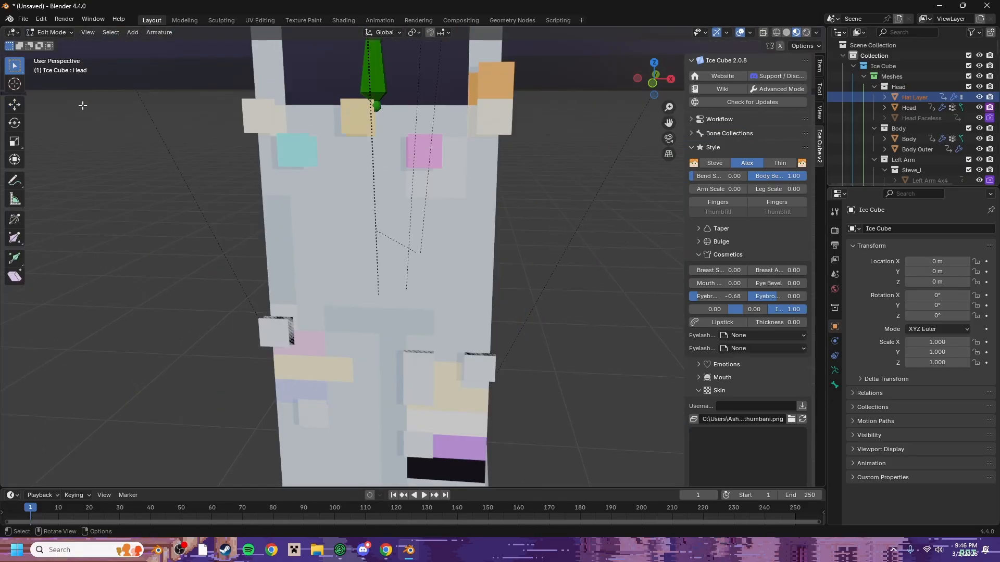
- Switch the rig to Object Mode, select the Hat Layer mesh around the head and enter Edit Mode on it
click(60, 33)
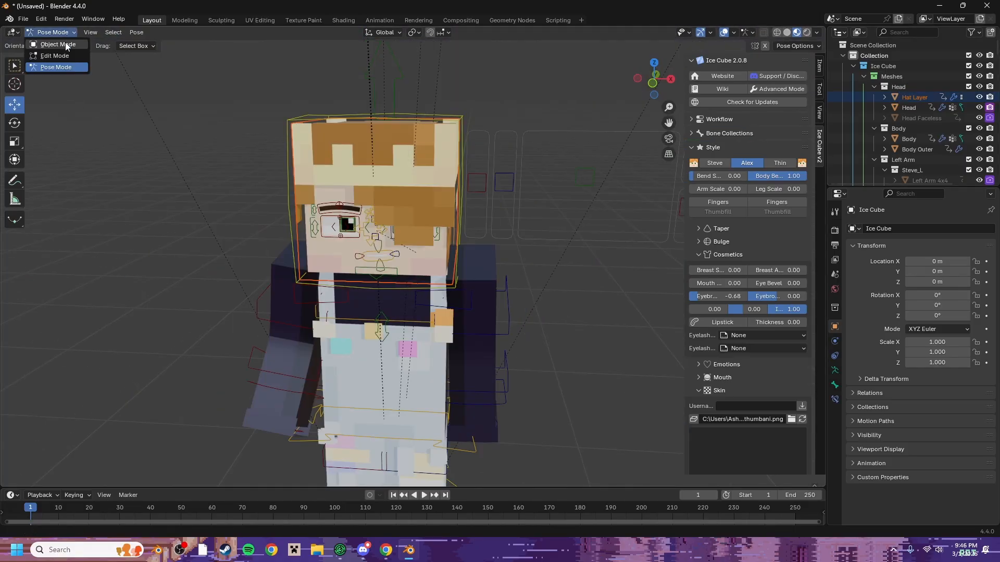
click(58, 44)
scroll(258, 126, up, 5)
scroll(257, 127, down, 3)
click(278, 132)
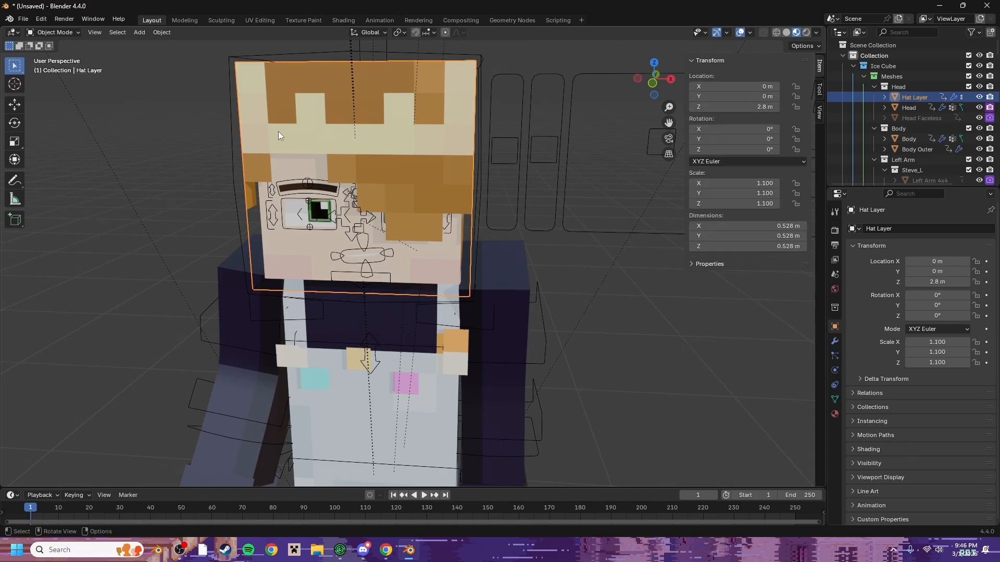
click(55, 32)
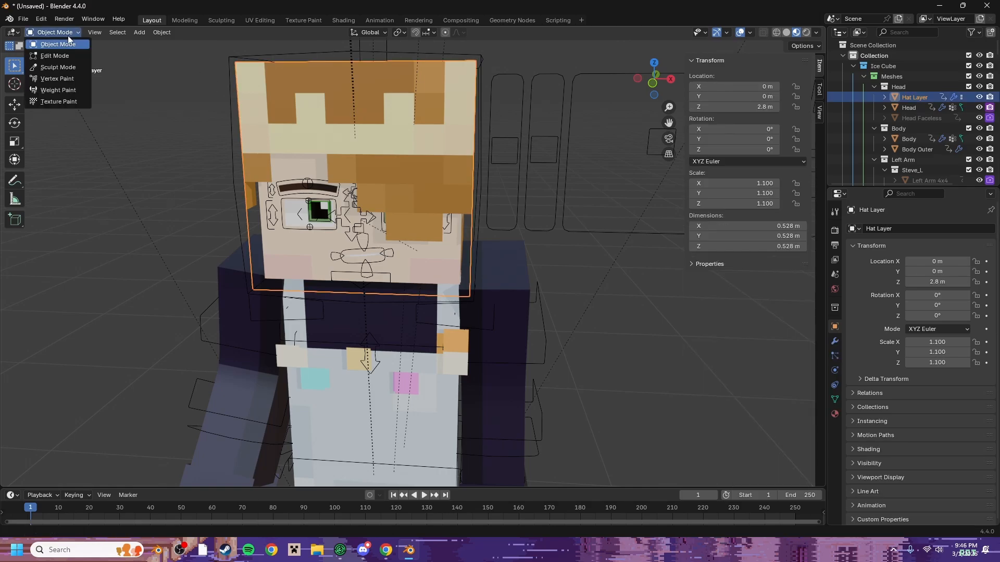
click(57, 54)
- Delete the empty faces in the lower rows and the outer column of the hat layer's side, sparing the coloured patches
scroll(176, 146, down, 3)
scroll(176, 146, down, 3)
middle_drag(175, 145, 211, 126)
scroll(365, 172, up, 3)
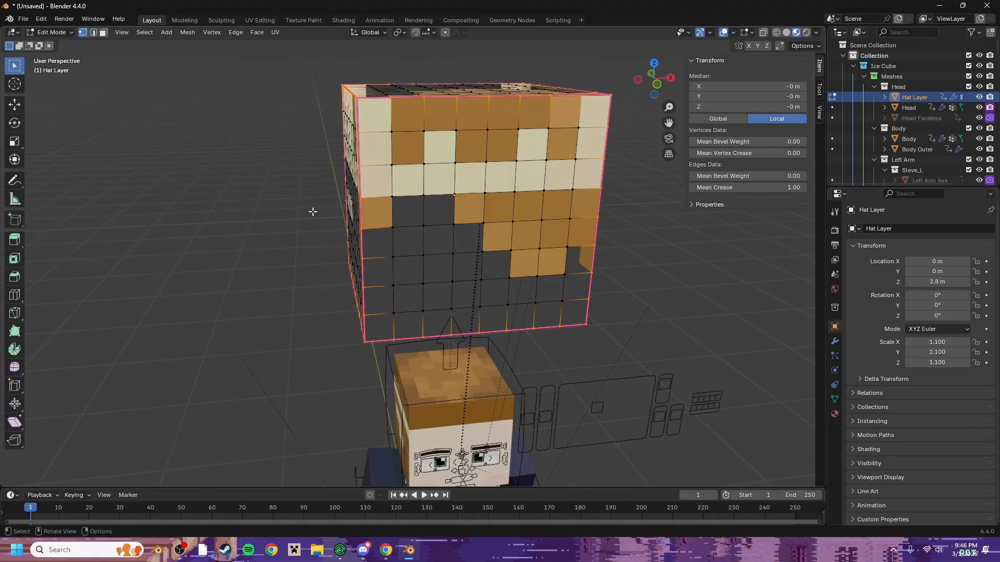
middle_drag(311, 212, 348, 212)
shift+middle_drag(417, 210, 446, 208)
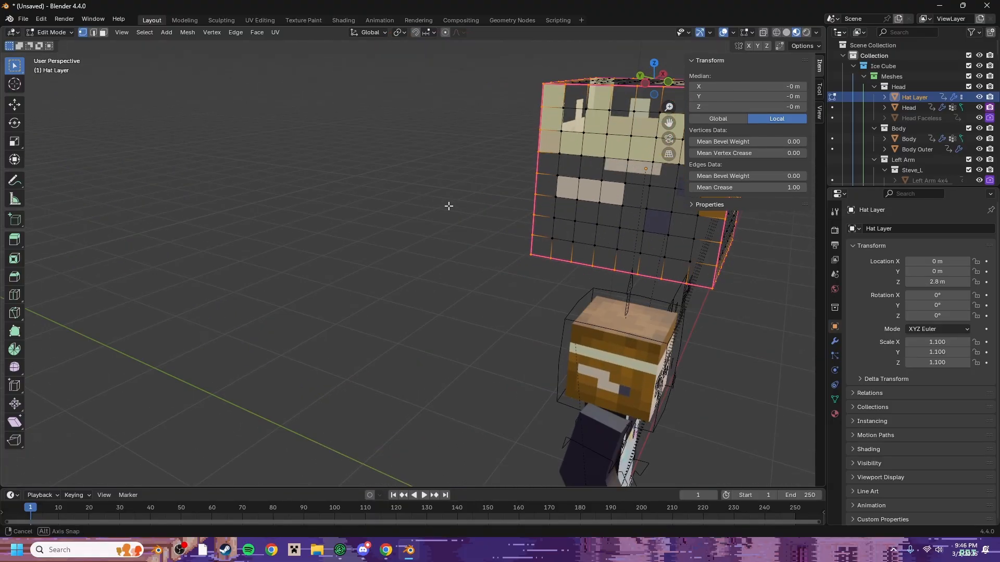
scroll(511, 219, up, 3)
drag(664, 123, 461, 285)
shift+click(469, 184)
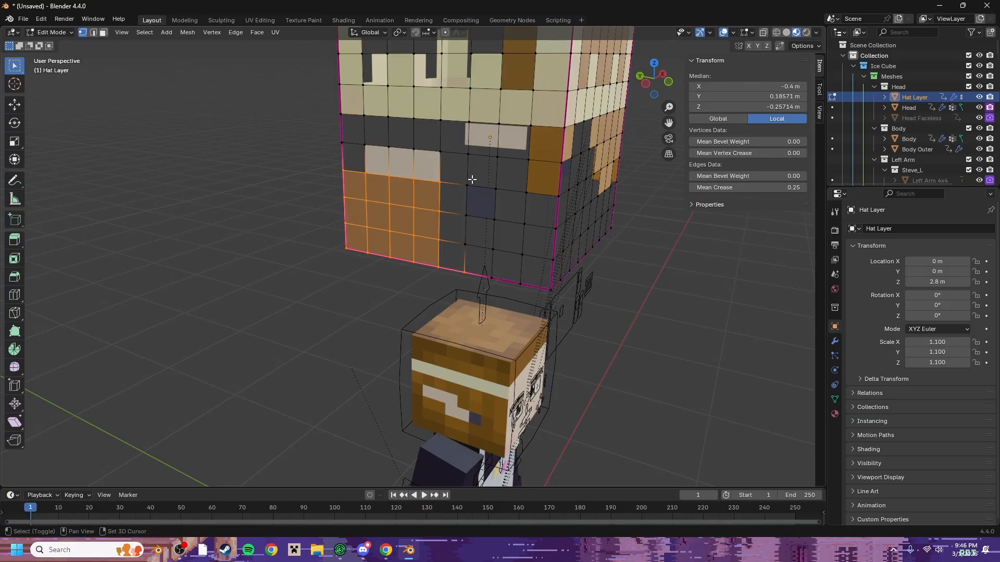
shift+click(467, 214)
shift+click(466, 243)
shift+click(466, 271)
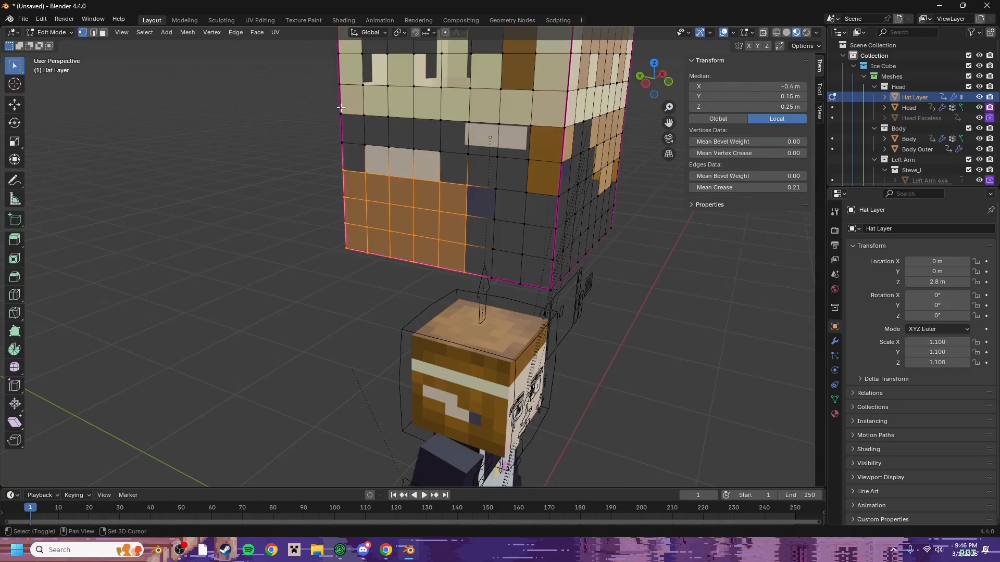
shift+drag(335, 112, 467, 165)
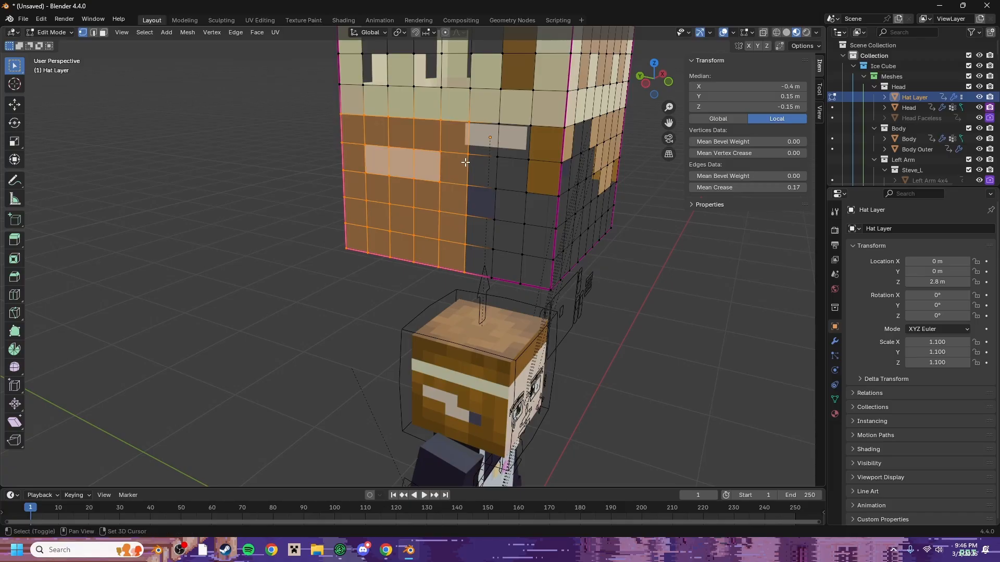
ctrl+drag(363, 142, 444, 189)
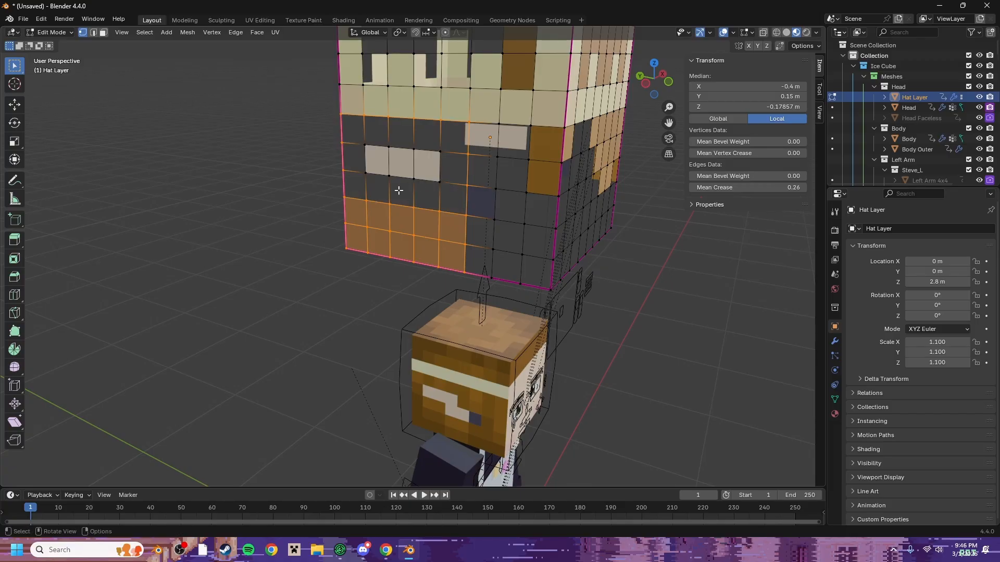
drag(365, 166, 368, 210)
shift+drag(365, 172, 560, 296)
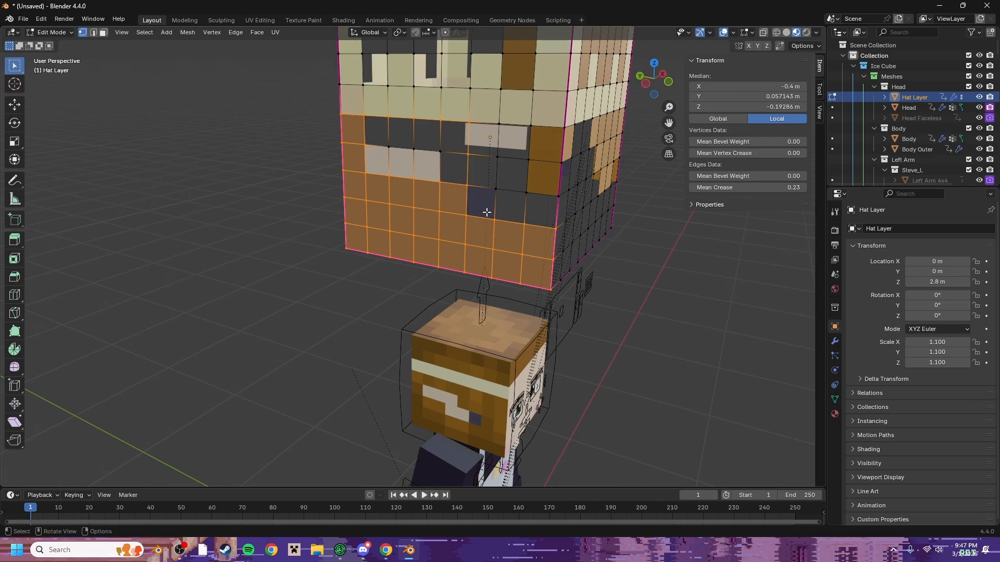
key(x)
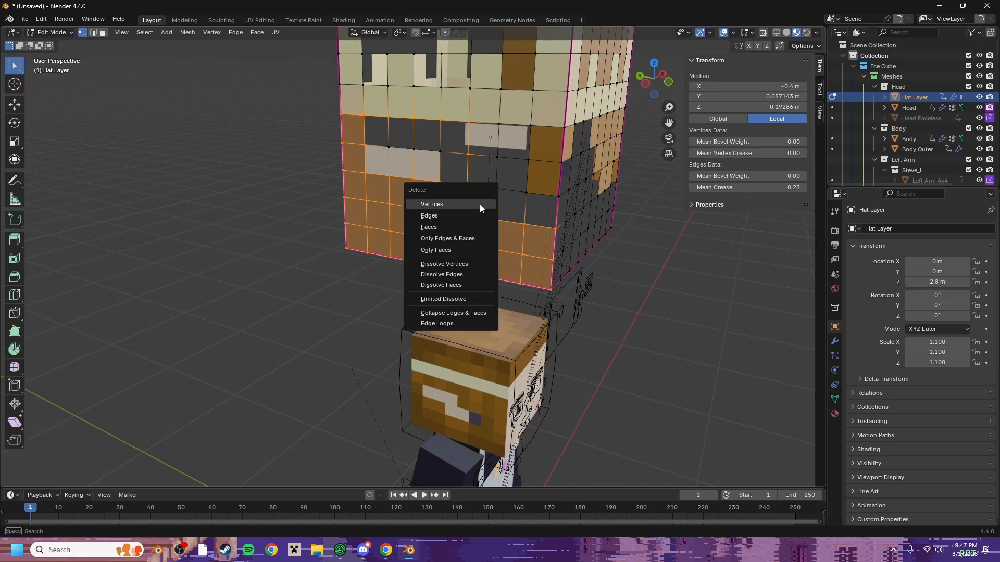
click(445, 228)
middle_drag(406, 226, 417, 230)
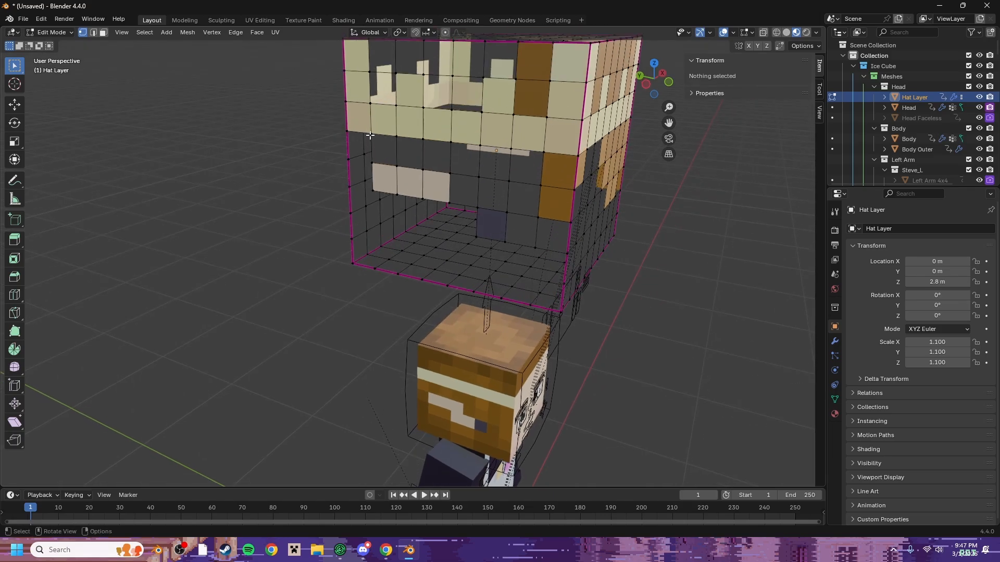
- Select the remaining empty area between the crown band and the coloured patches on the hat layer's side
drag(369, 136, 545, 192)
middle_drag(549, 203, 575, 202)
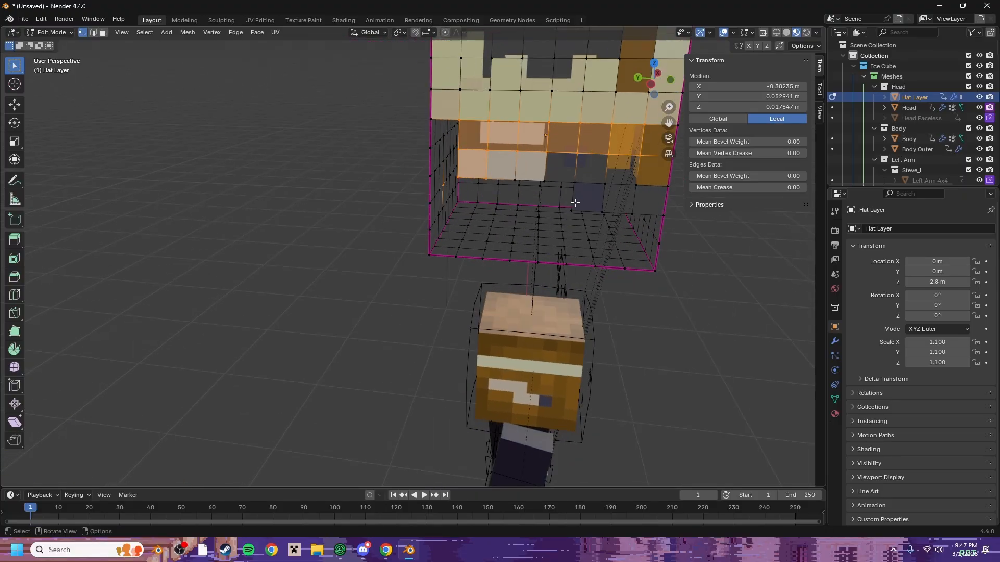
middle_drag(565, 168, 545, 164)
click(545, 164)
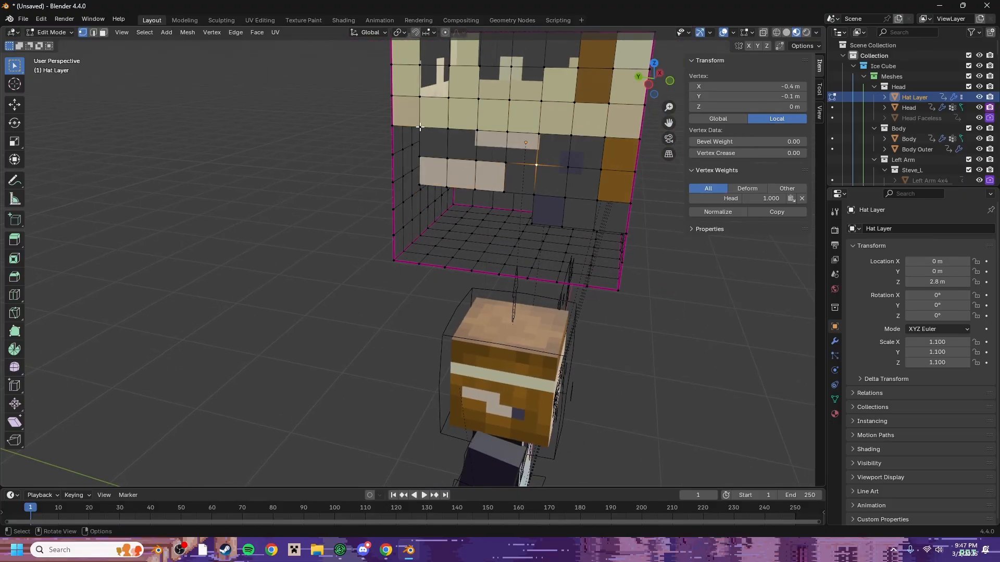
drag(419, 127, 599, 177)
right_click(587, 182)
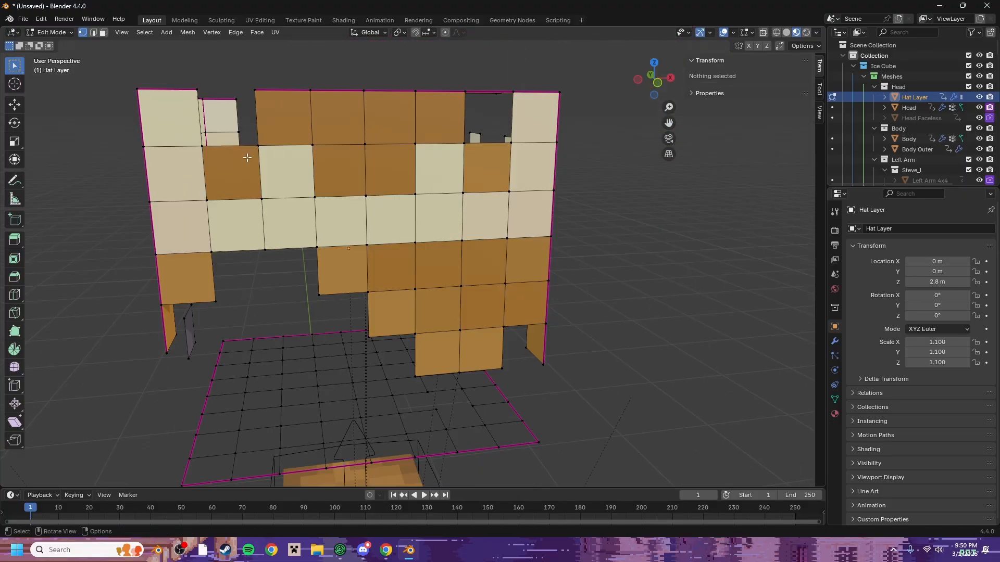
- Switch the trimmed Hat Layer from Edit Mode back to Object Mode
scroll(247, 157, down, 6)
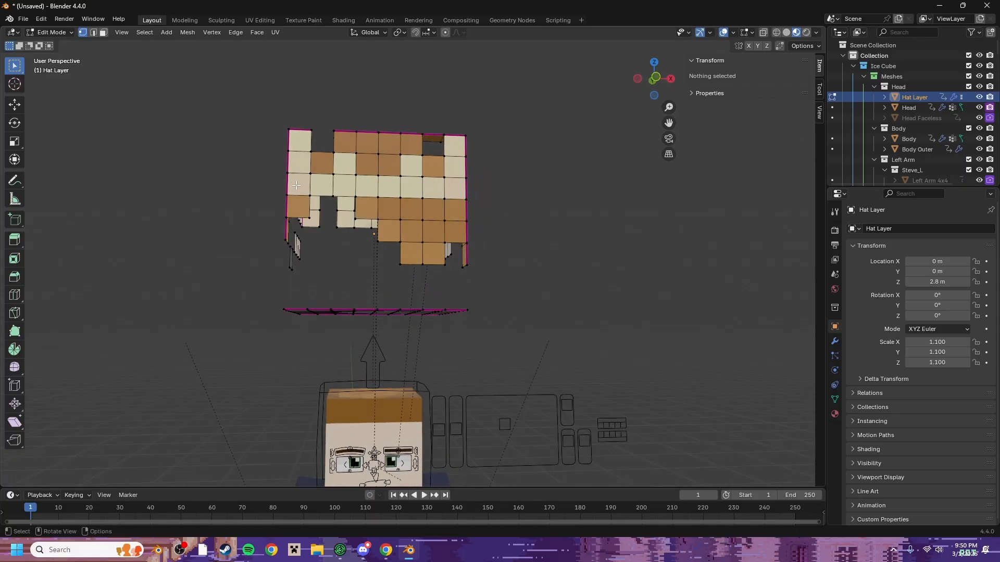
middle_drag(280, 225, 323, 256)
click(23, 19)
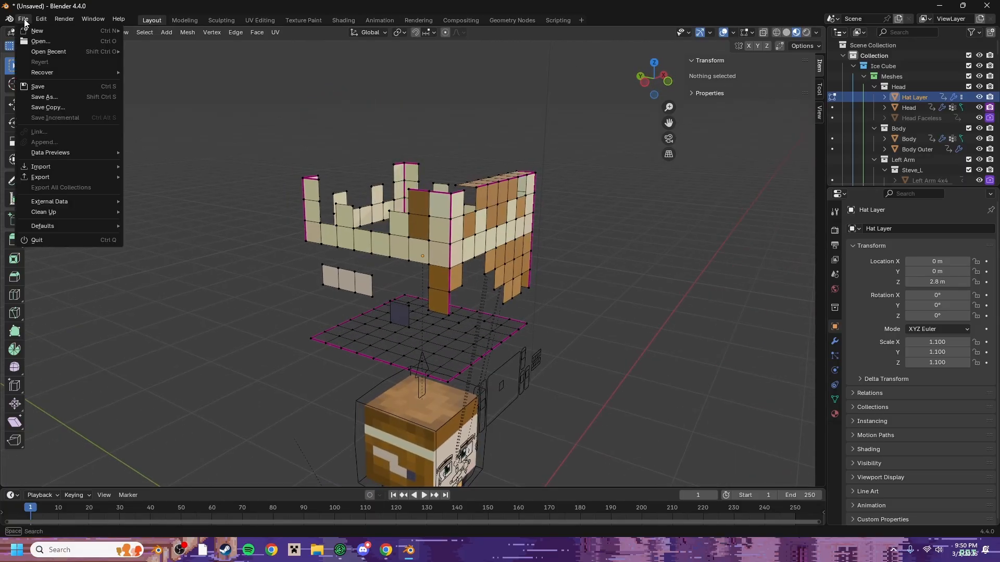
click(52, 32)
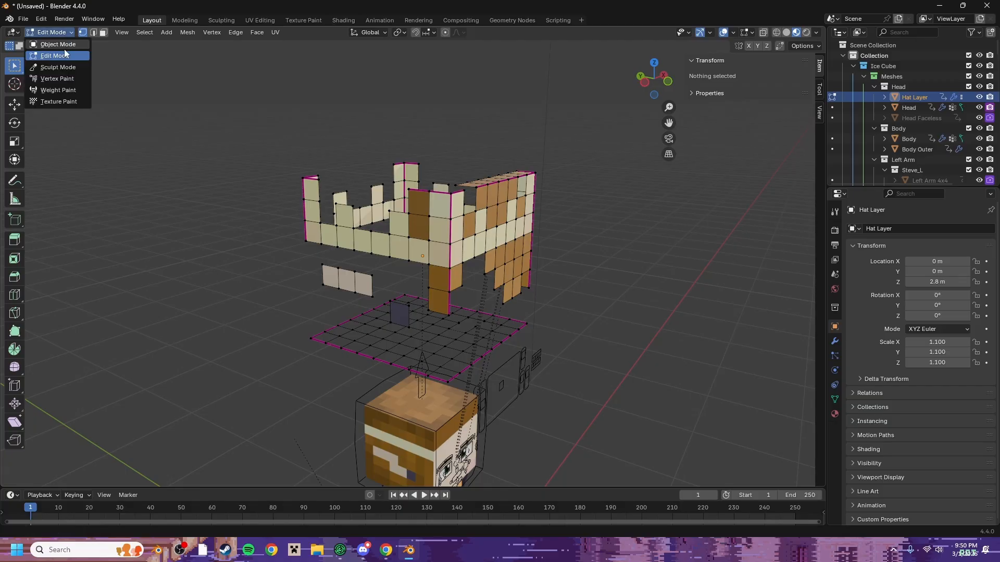
click(61, 44)
middle_drag(321, 297, 292, 289)
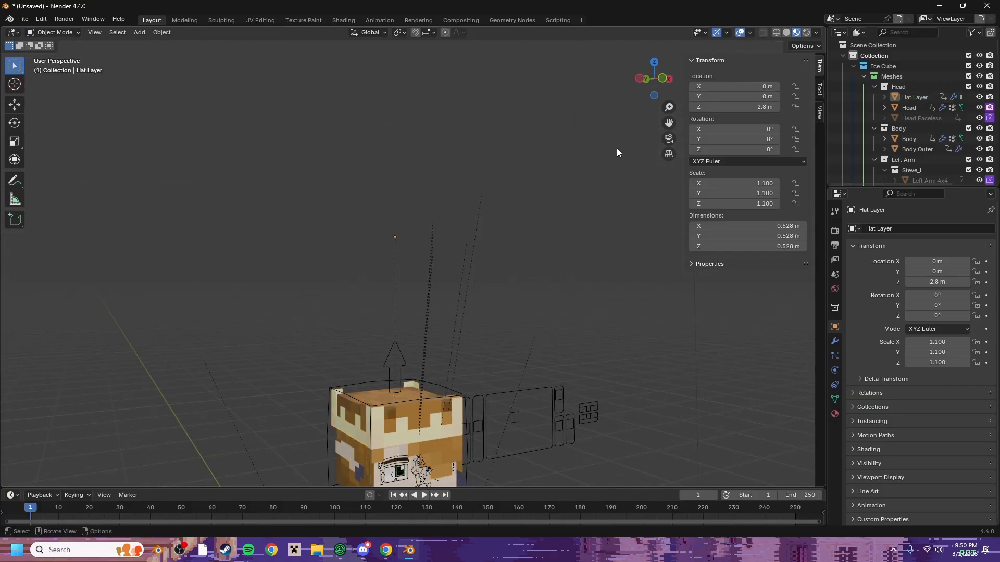
drag(673, 118, 633, 408)
scroll(570, 368, up, 5)
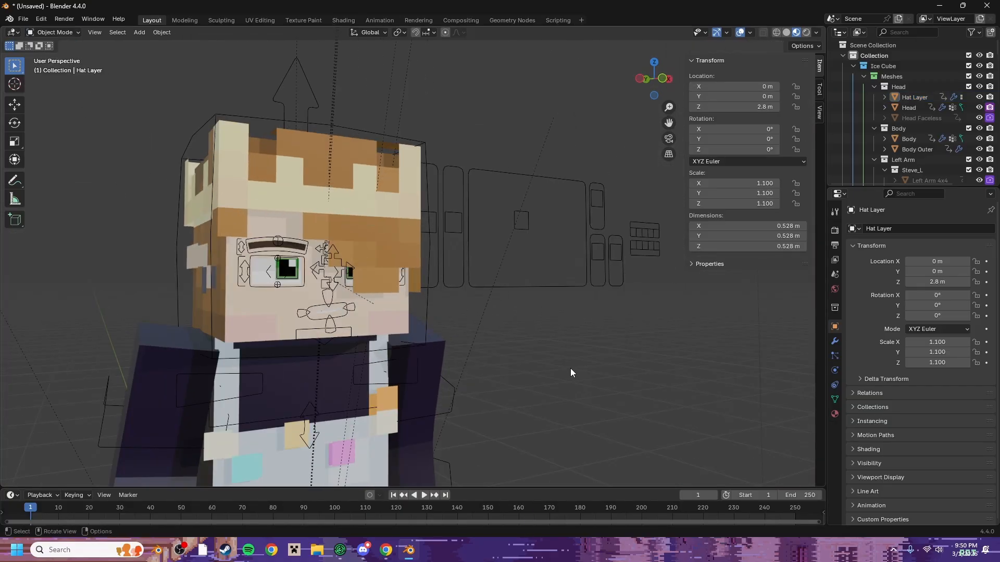
- Select the Hat Layer and add a Solidify modifier to it
click(454, 240)
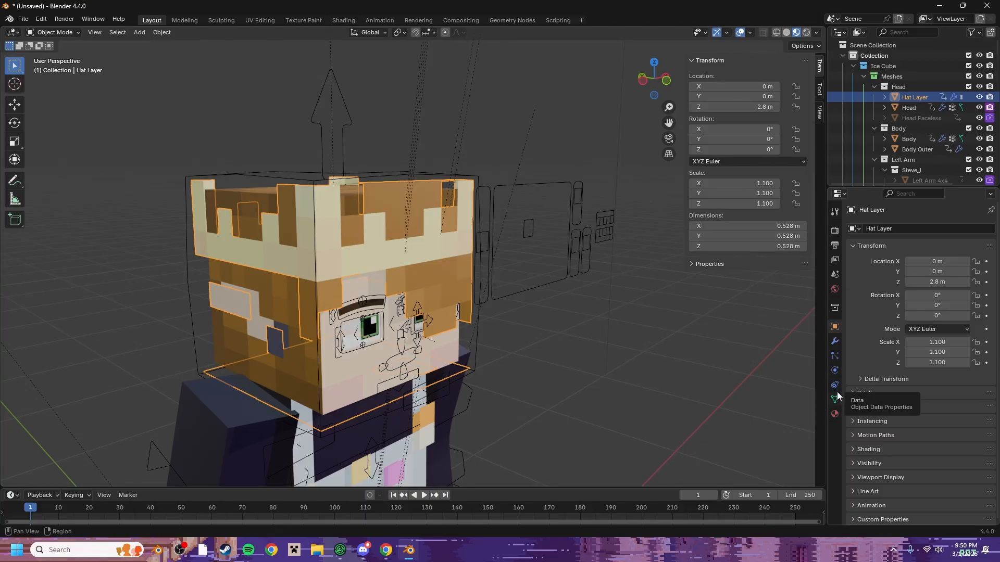
click(834, 343)
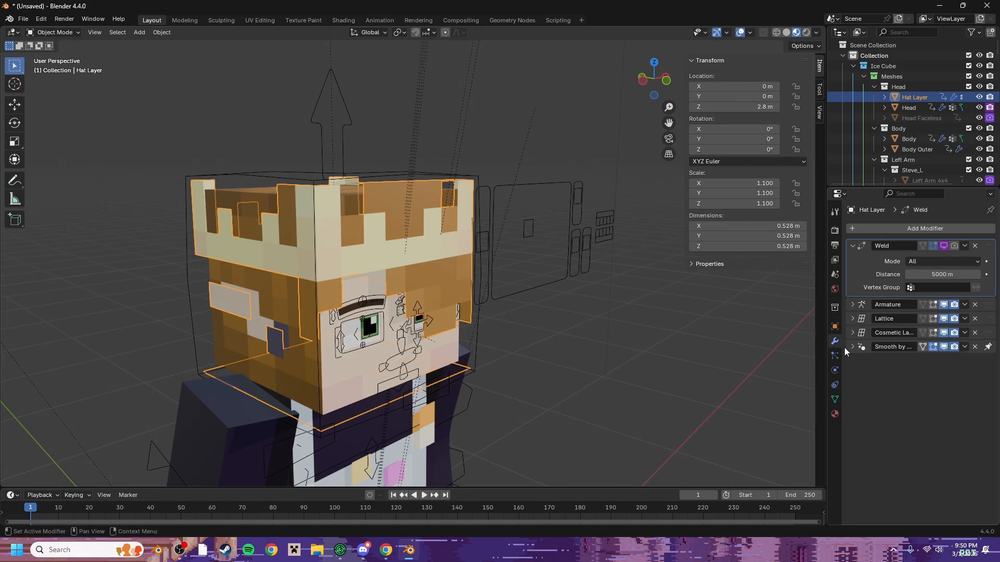
click(874, 228)
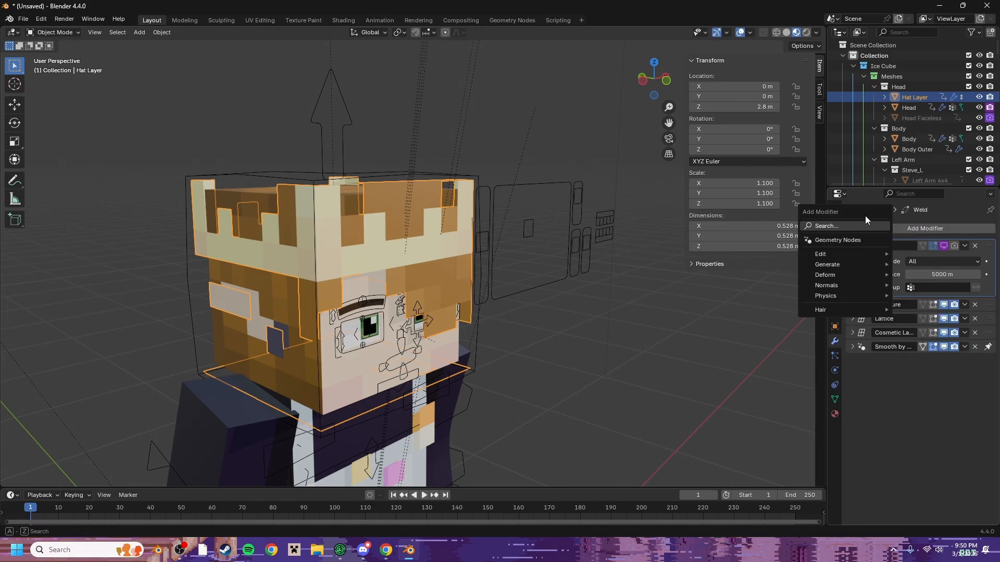
click(853, 226)
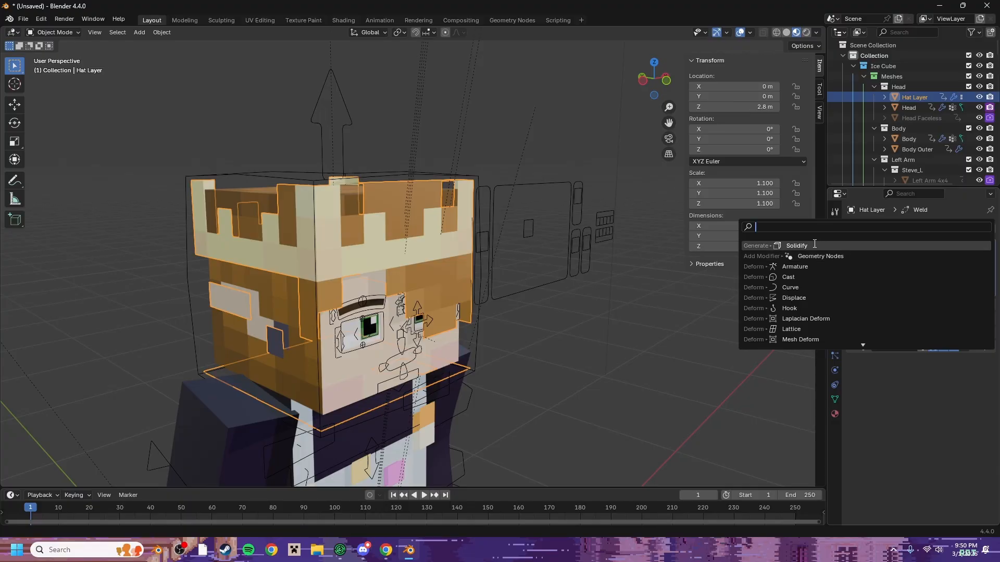
click(797, 246)
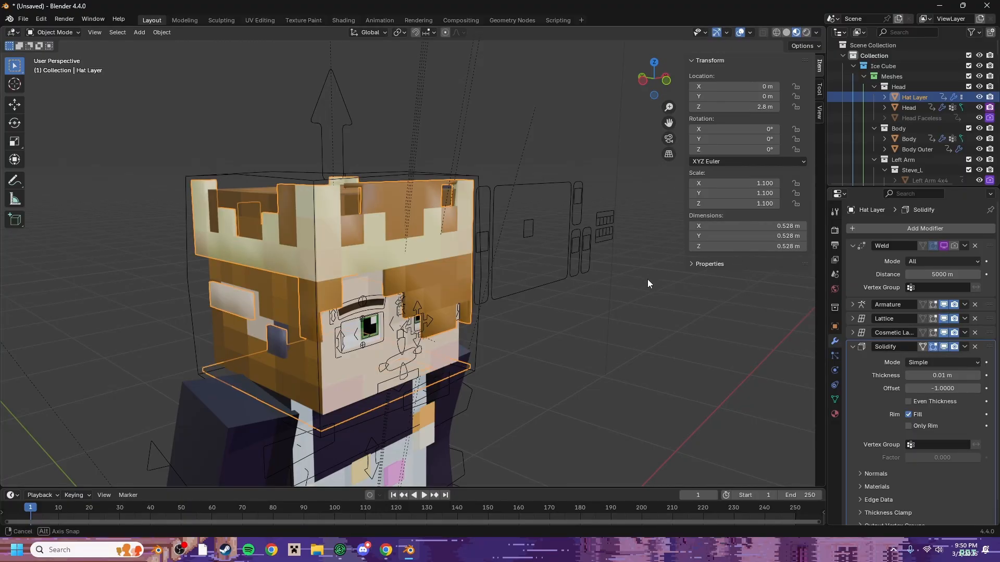
- Enable Even Thickness on the hat layer's Solidify modifier and set its thickness to 0.03 m
middle_drag(648, 280, 782, 367)
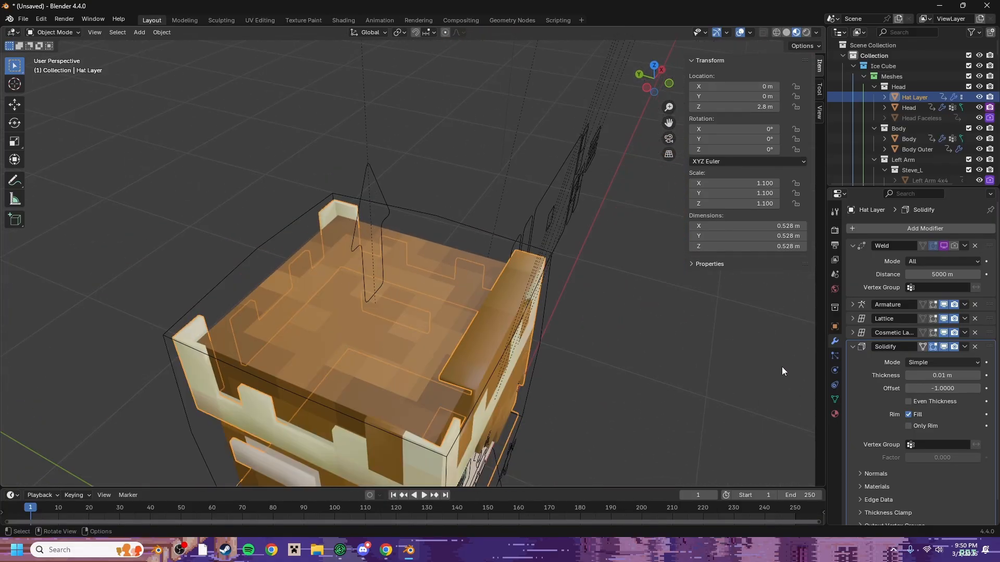
click(908, 402)
middle_drag(795, 388, 845, 370)
mouse_move(917, 375)
mouse_down()
mouse_move(948, 375)
mouse_move(927, 375)
mouse_up()
middle_drag(733, 423, 680, 349)
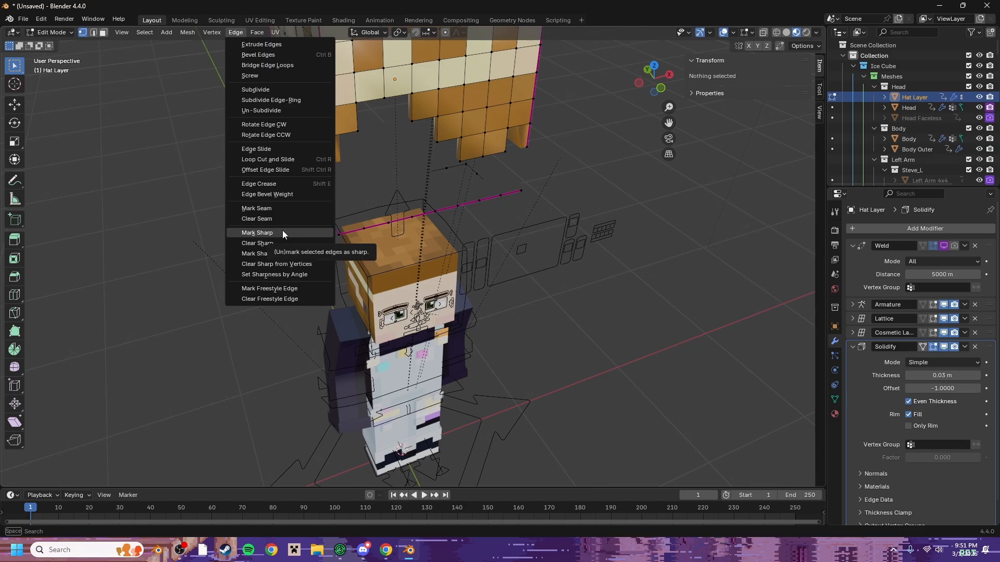
- Select the entire Hat Layer mesh in Edit Mode and mark its edges as sharp
scroll(242, 209, down, 3)
middle_drag(243, 209, 250, 258)
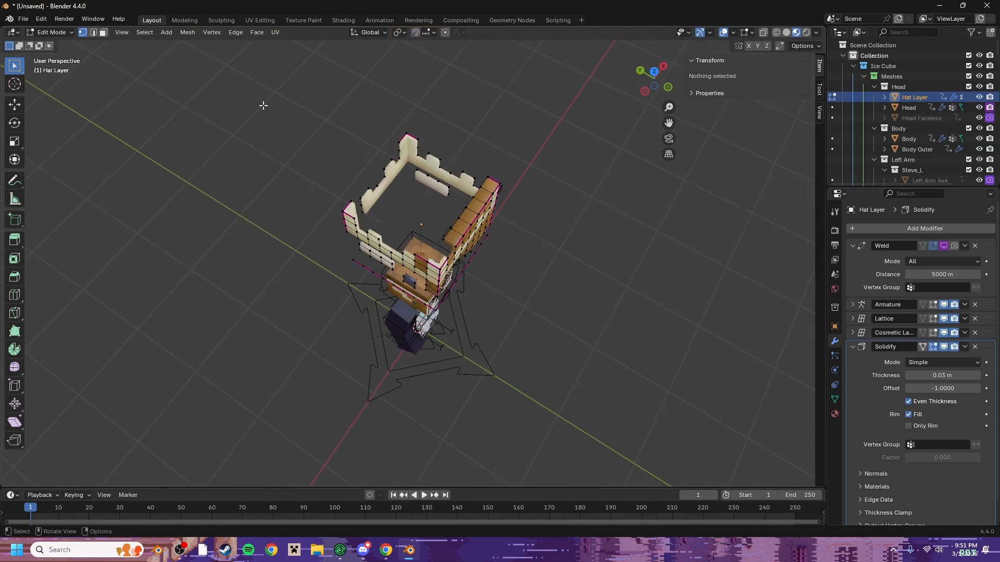
drag(262, 103, 524, 352)
middle_drag(502, 413, 417, 326)
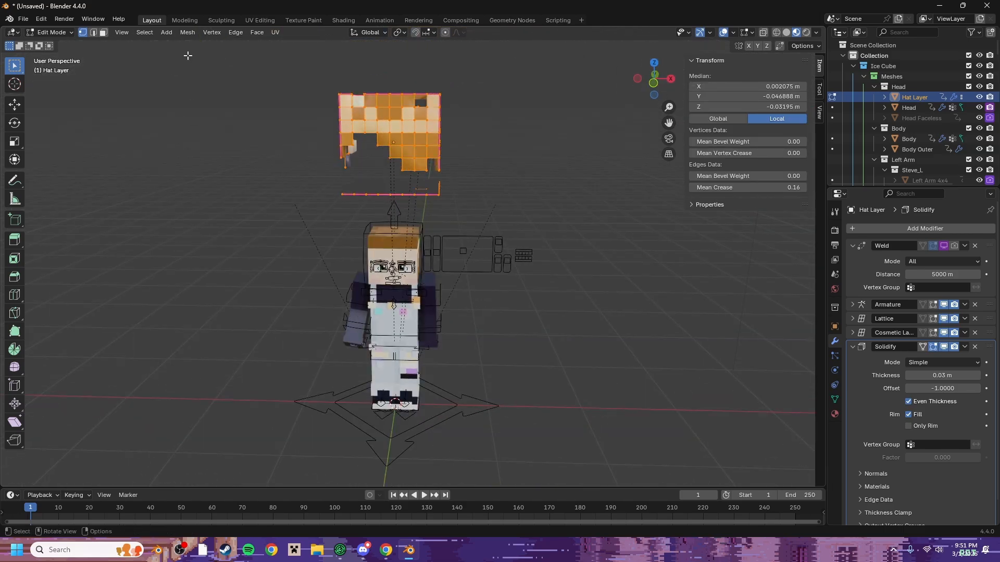
click(152, 33)
mouse_move(171, 33)
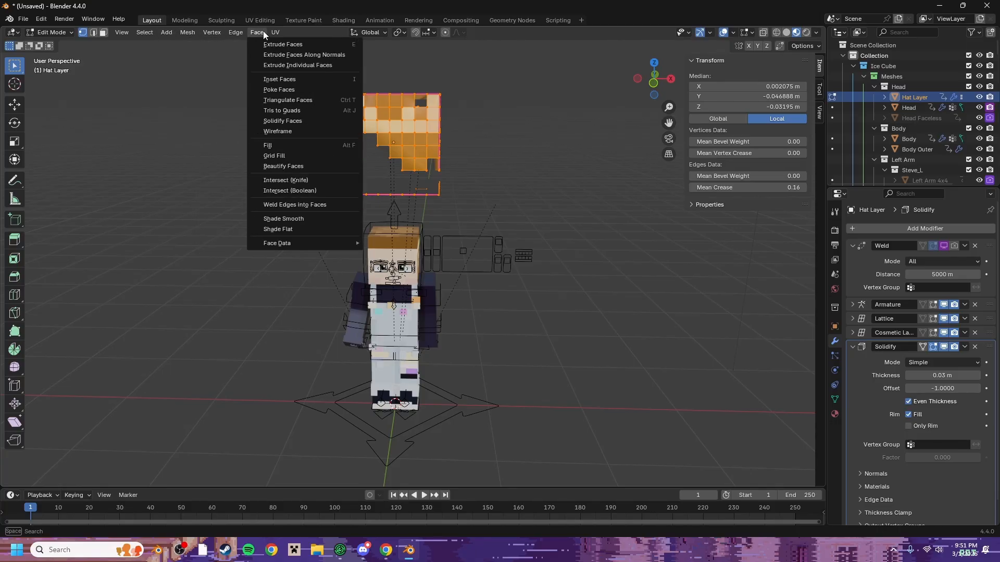
mouse_move(235, 32)
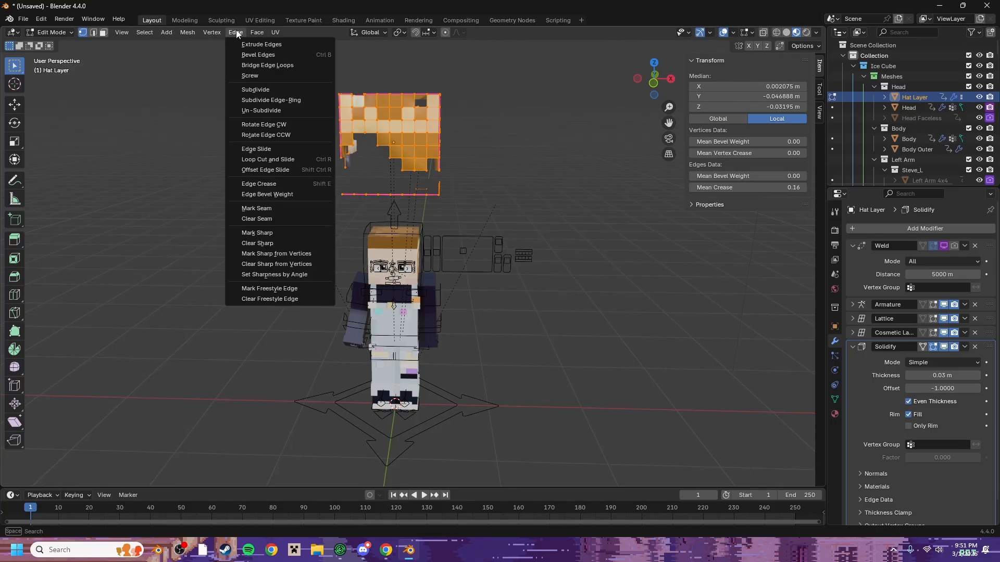
click(286, 233)
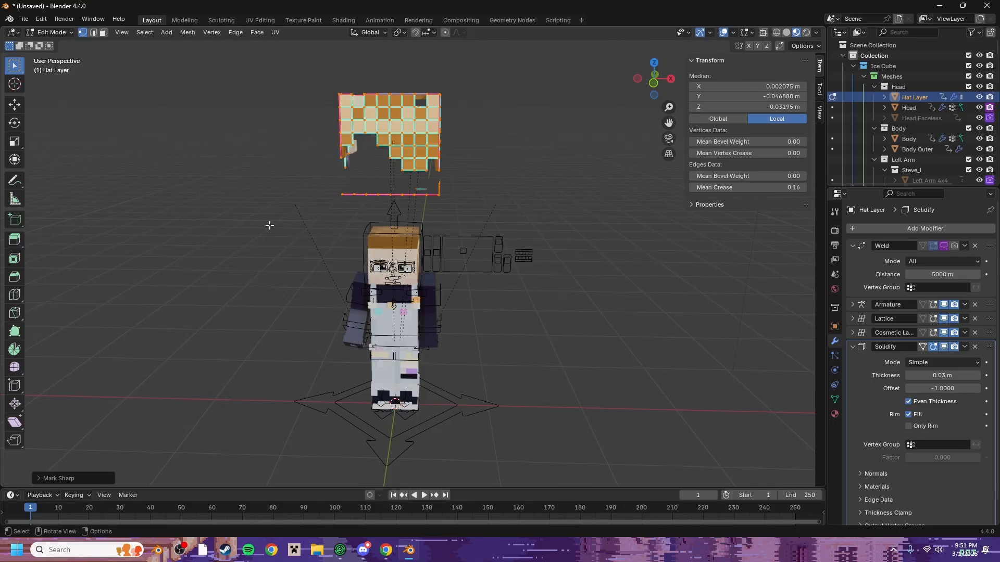
- Return the Hat Layer to Object Mode and select the rig by a control beside the character's eye
click(49, 32)
click(52, 44)
scroll(178, 225, up, 7)
middle_drag(190, 216, 495, 208)
click(270, 203)
scroll(492, 205, up, 6)
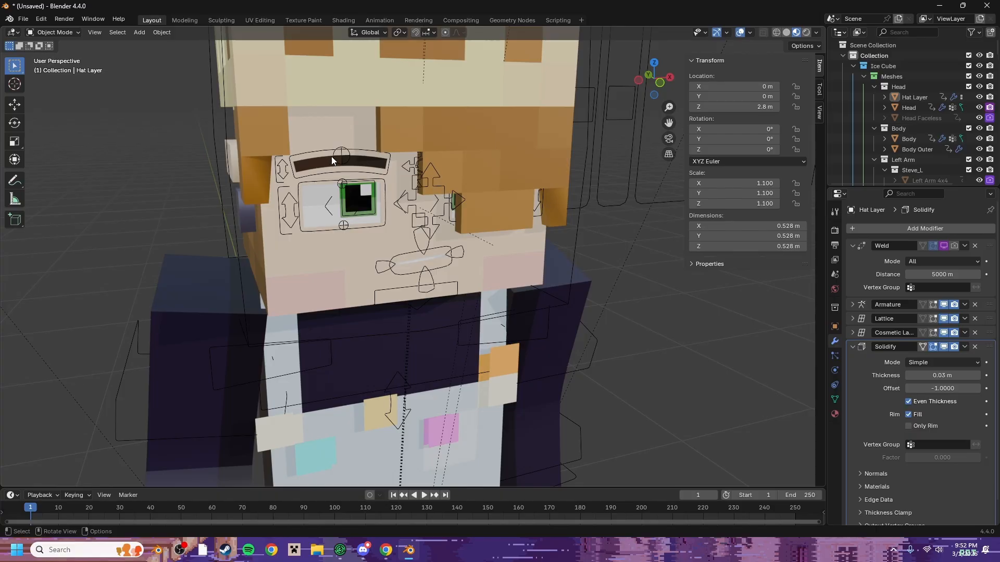
click(278, 174)
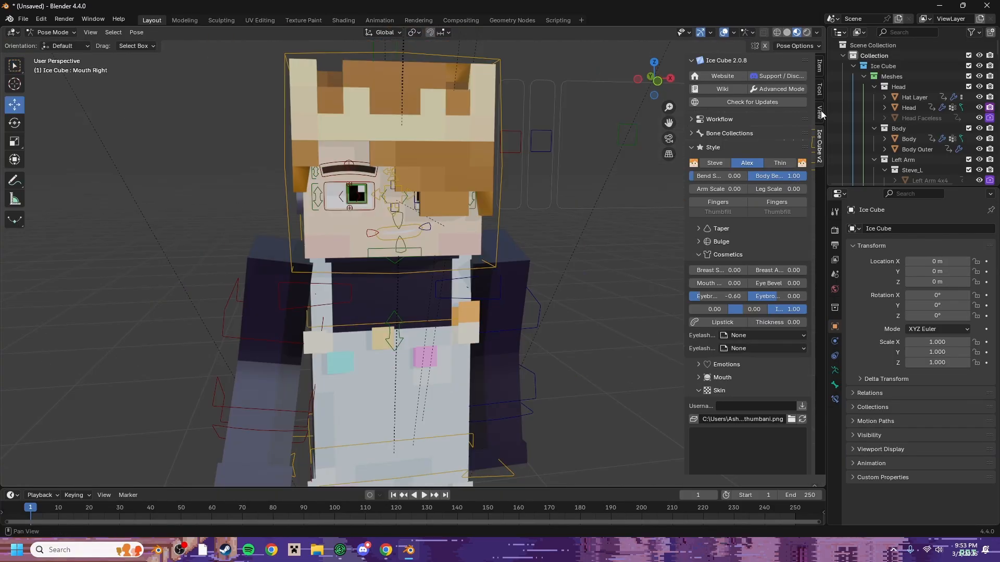
- Frame the character in the camera view with Camera to View enabled, and disable the lock once framed
click(820, 110)
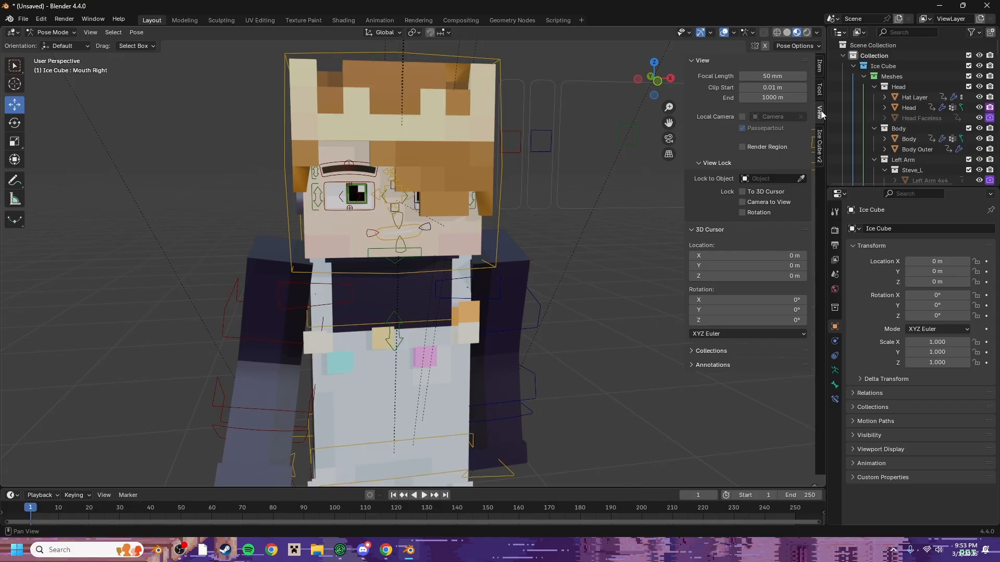
click(774, 203)
click(669, 139)
middle_drag(489, 189, 636, 133)
shift+middle_drag(625, 84, 612, 163)
scroll(599, 136, up, 4)
drag(668, 123, 668, 108)
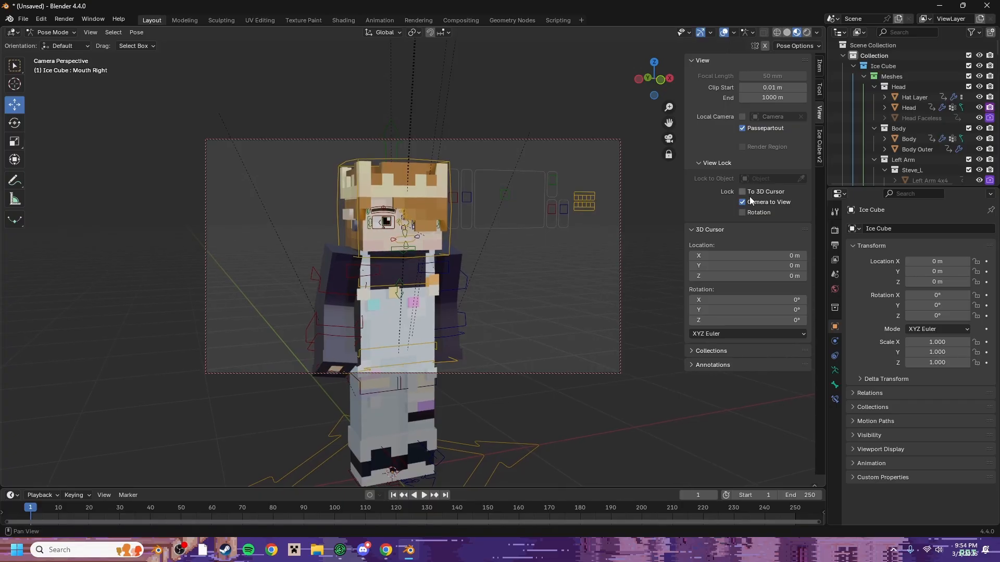
click(750, 201)
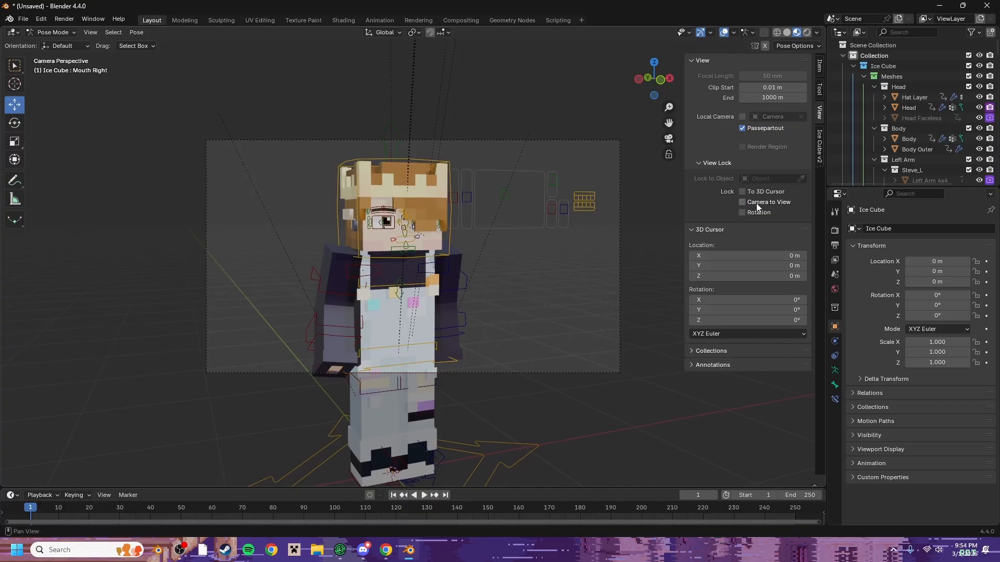
- Select the Eyes control between the character's eyes on the face rig
scroll(604, 205, up, 4)
middle_drag(610, 200, 588, 221)
scroll(587, 225, up, 2)
click(363, 170)
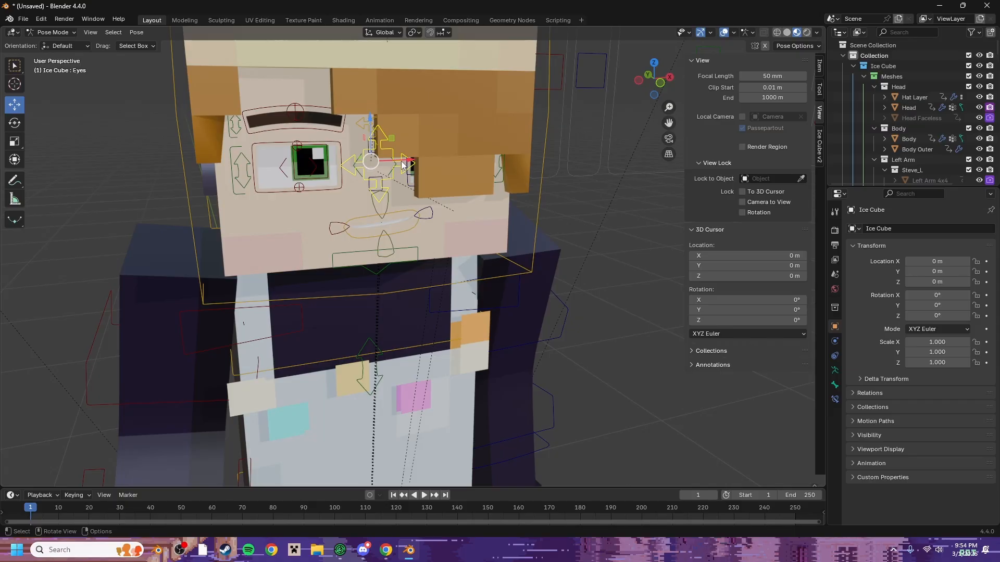
scroll(614, 180, down, 10)
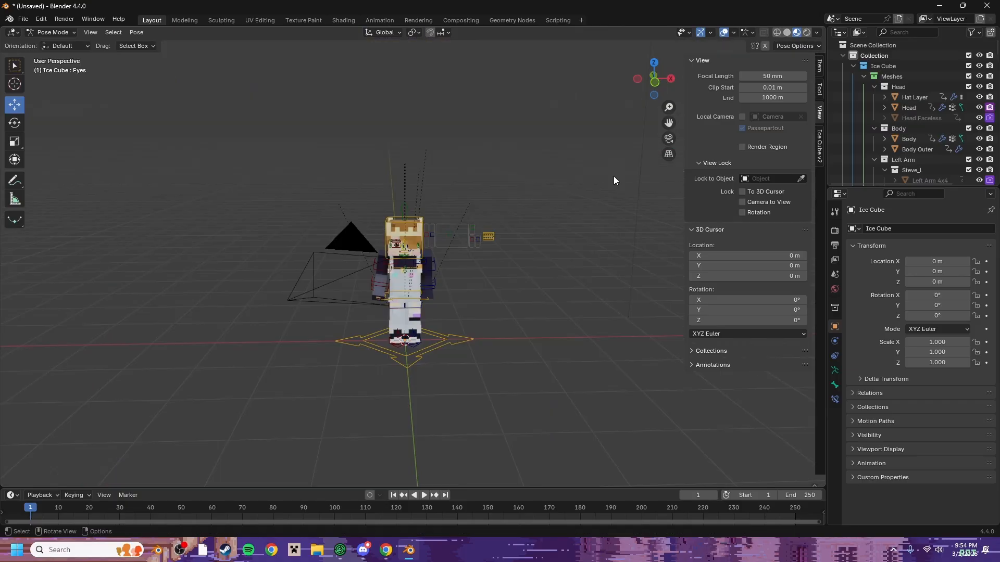
- Switch the viewport to Rendered shading, return to Object Mode and delete the scene's existing light
click(807, 34)
mouse_move(589, 212)
middle_down()
mouse_move(571, 205)
mouse_move(515, 220)
mouse_move(531, 216)
mouse_move(418, 105)
middle_up()
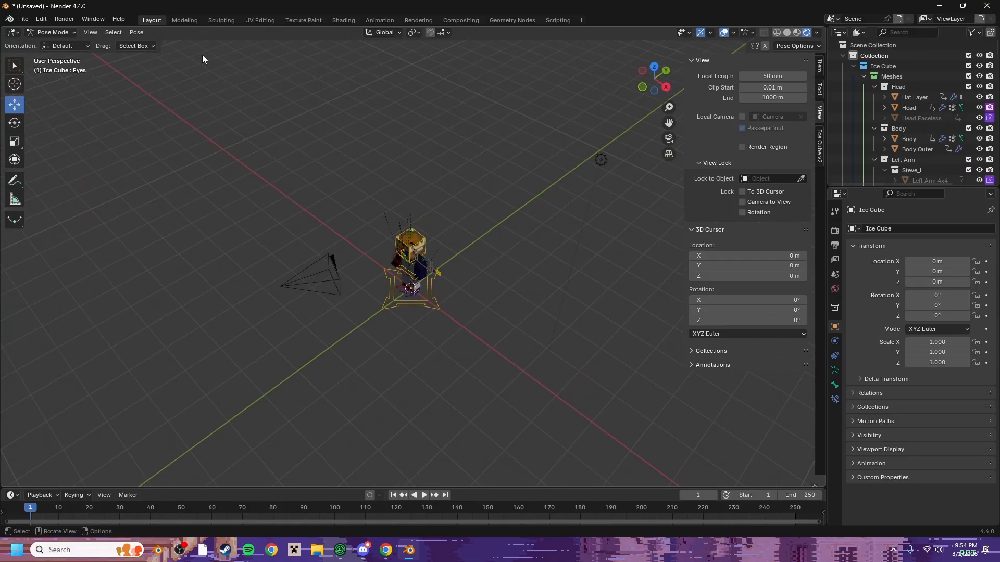
click(54, 33)
click(49, 46)
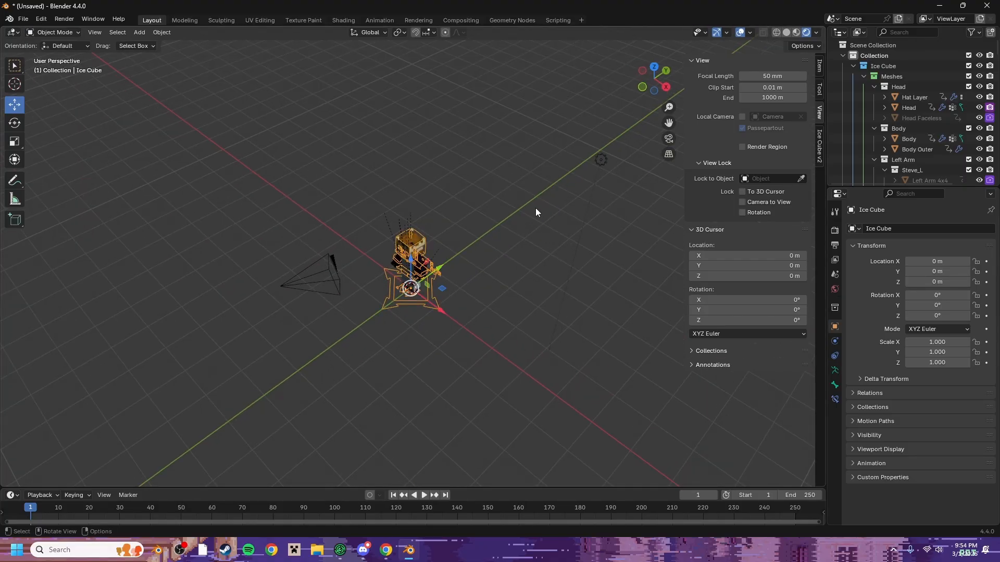
key(Delete)
- Add a Sun light and move it in front of the character to about X -1.4 m, Y -2.88 m
key(shift+a)
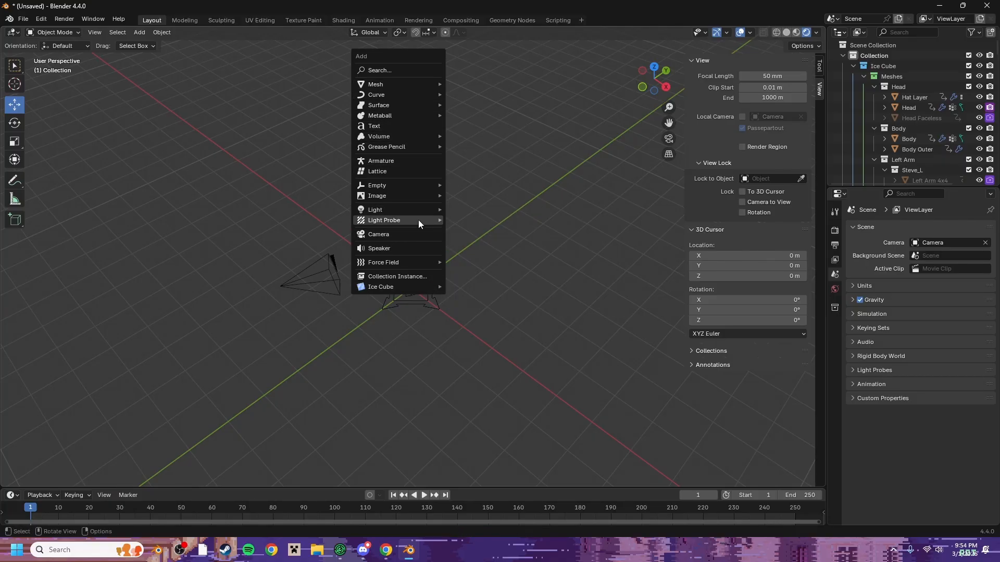
mouse_move(418, 209)
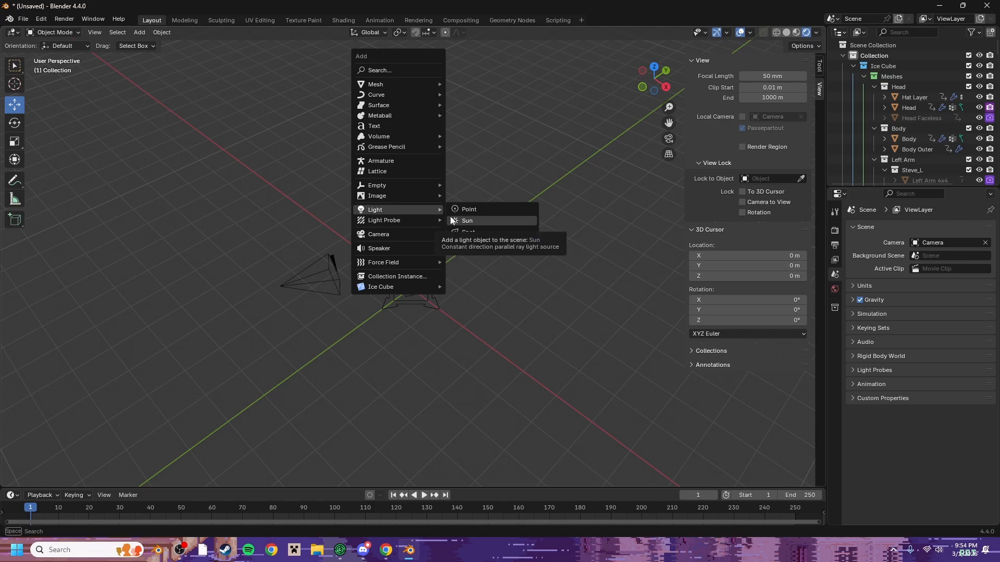
click(468, 221)
drag(437, 271, 372, 313)
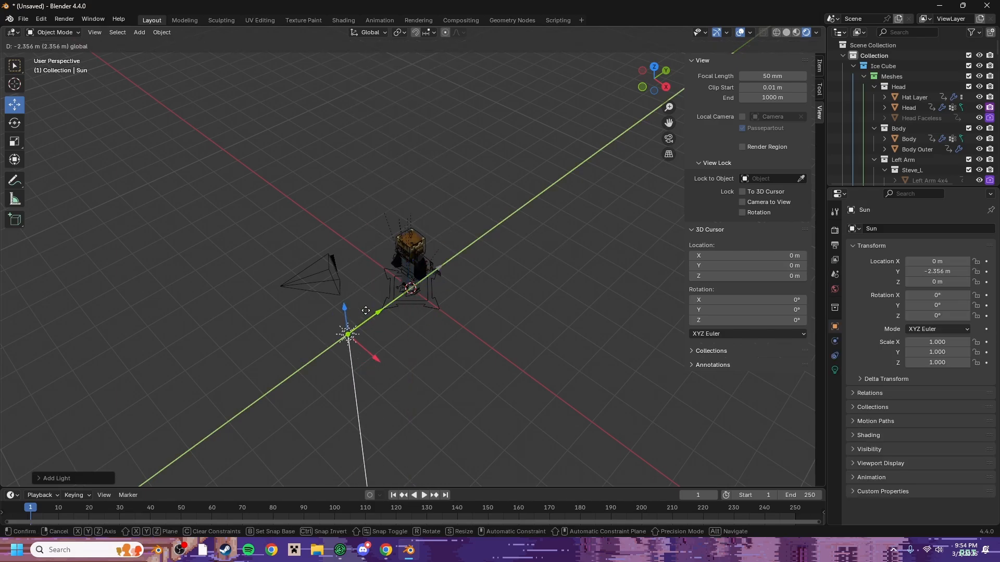
middle_drag(371, 313, 417, 370)
drag(418, 371, 392, 394)
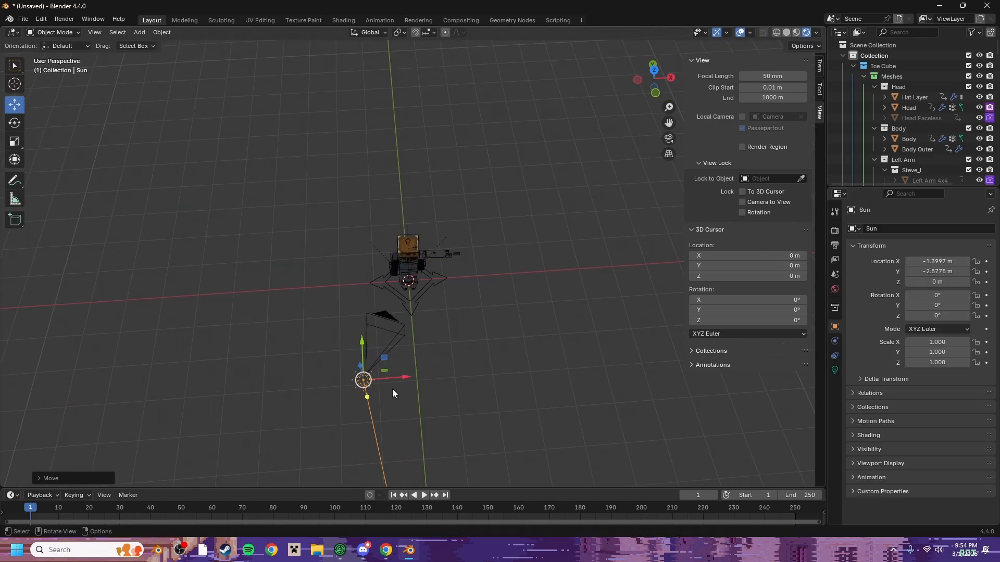
- Reposition the Sun above and in front of the character at about X -1.24 m, Y -3.35 m, Z 5.01 m
middle_drag(368, 374, 455, 360)
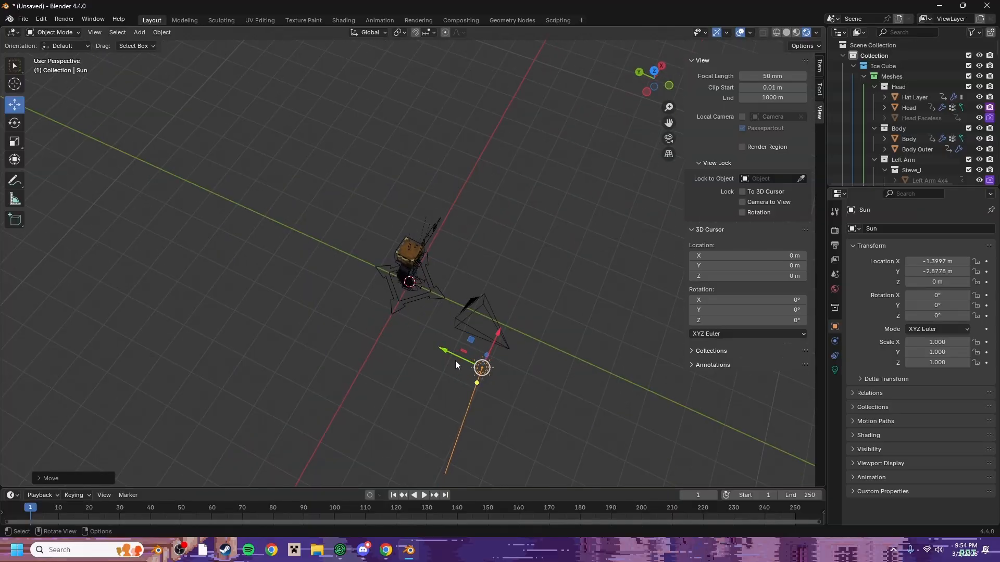
drag(455, 361, 524, 351)
middle_drag(524, 351, 548, 332)
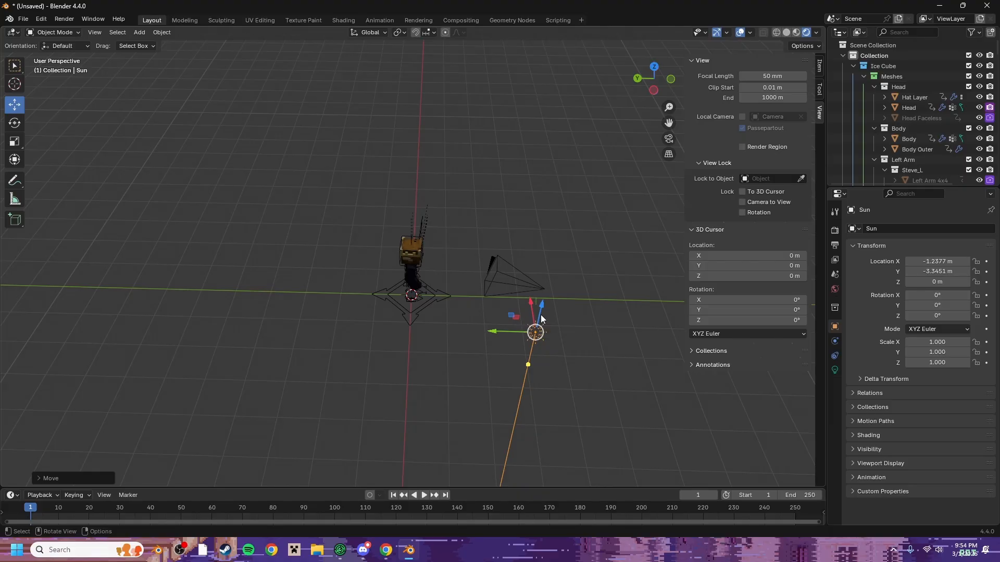
drag(538, 320, 557, 176)
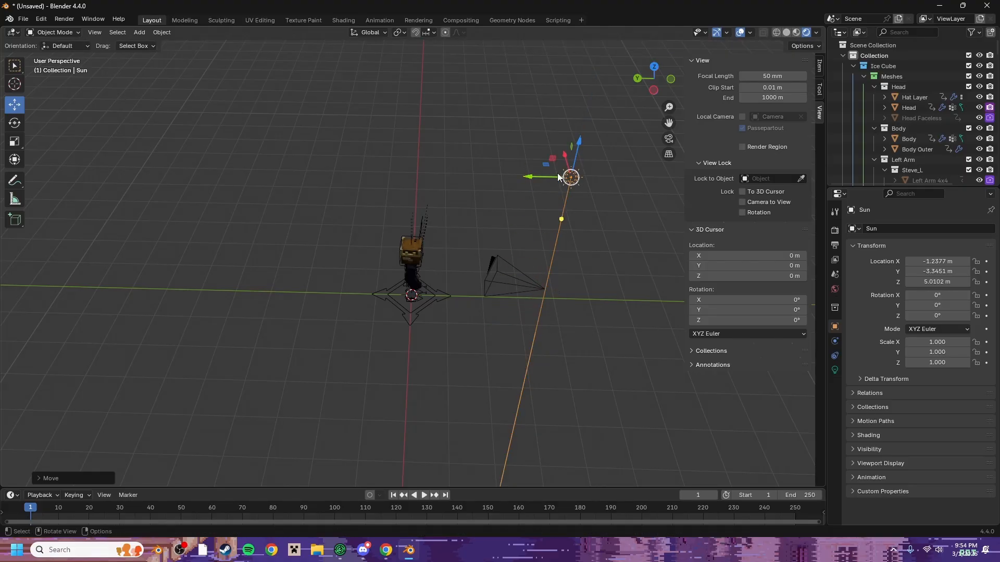
middle_drag(362, 146, 523, 188)
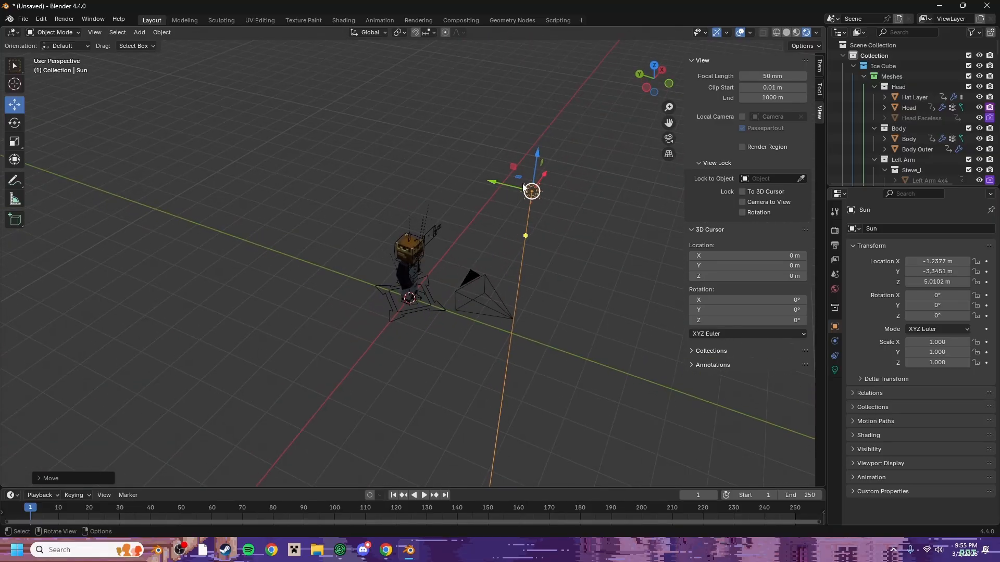
- Rotate the Sun to about X 33°, Y -28°, Z 11° so its light points at the character
click(14, 122)
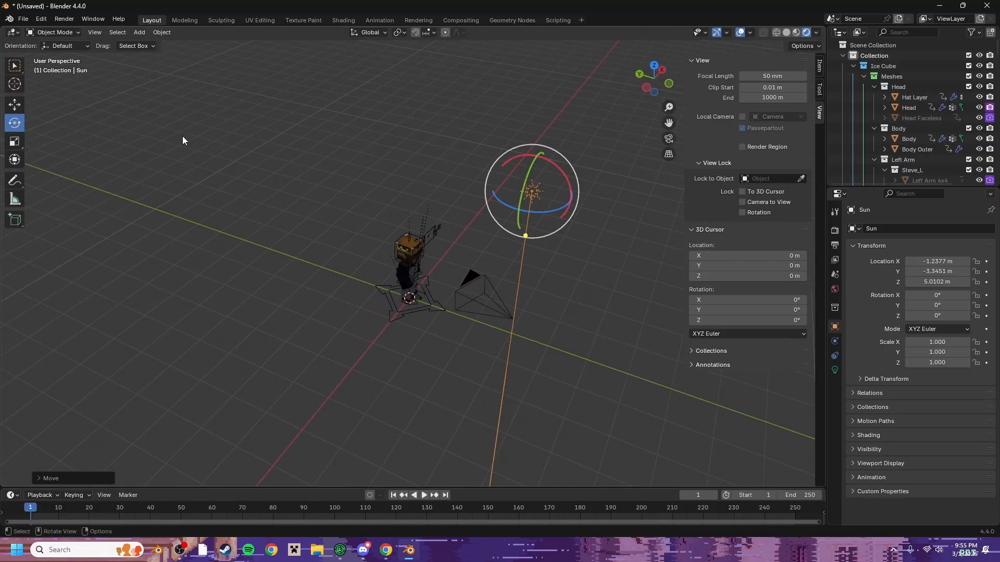
drag(545, 164, 549, 218)
middle_drag(549, 219, 460, 246)
scroll(469, 244, up, 6)
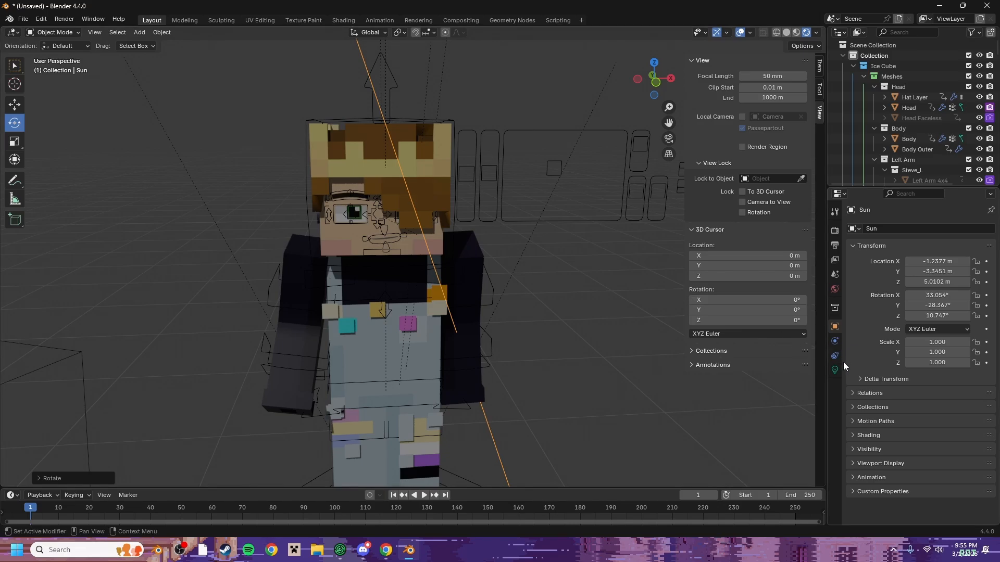
- Set the Sun light's strength to 4 and inspect the lighting on the character
click(835, 370)
scroll(645, 317, down, 5)
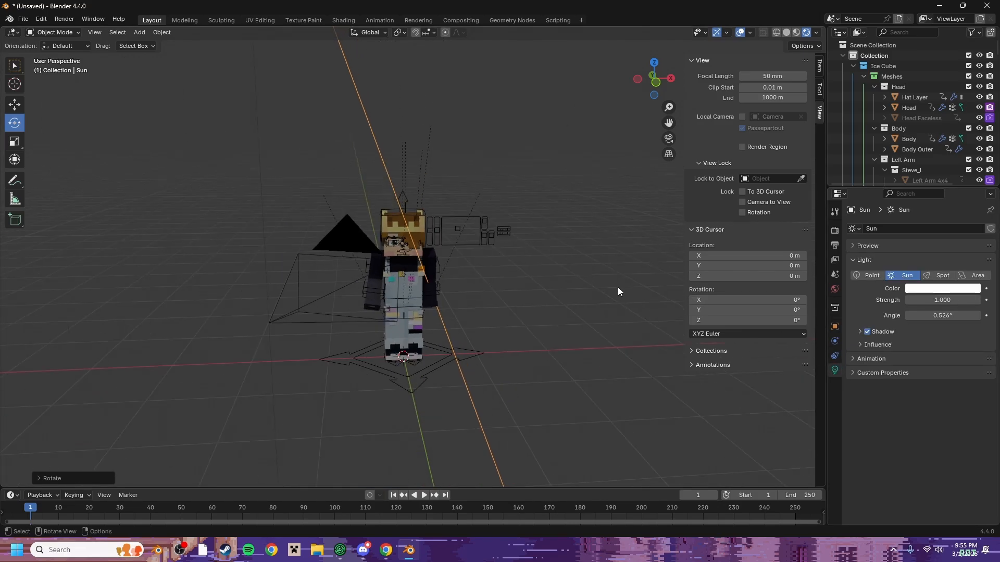
middle_drag(618, 286, 660, 305)
scroll(660, 306, down, 2)
click(960, 299)
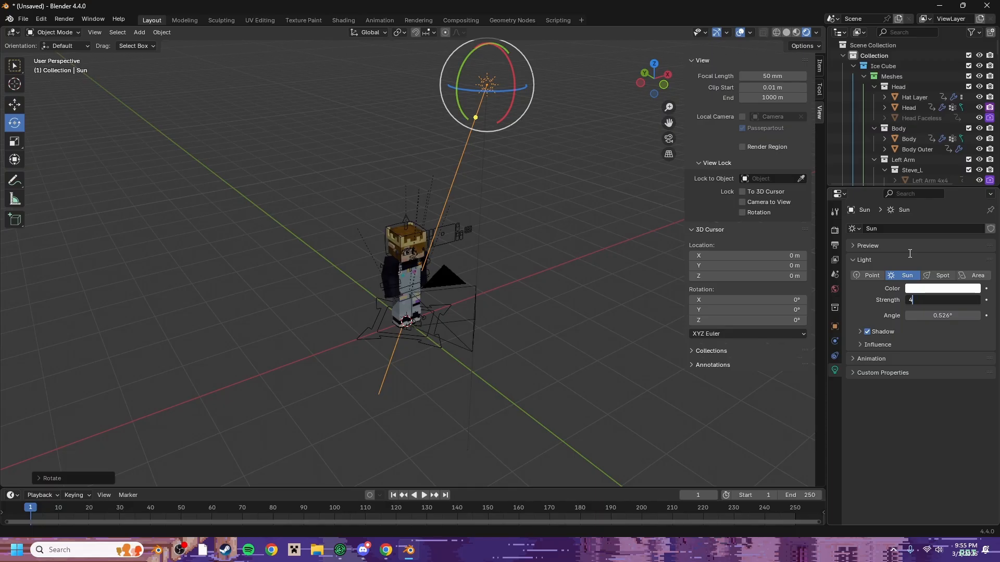
key(Return)
scroll(593, 320, up, 4)
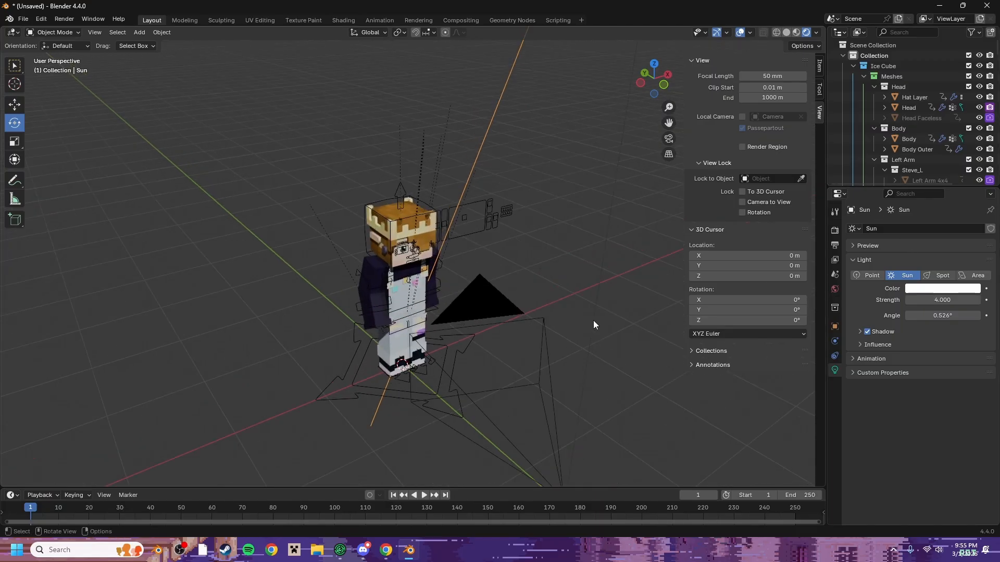
middle_drag(592, 321, 566, 312)
scroll(567, 311, up, 3)
middle_drag(511, 263, 469, 257)
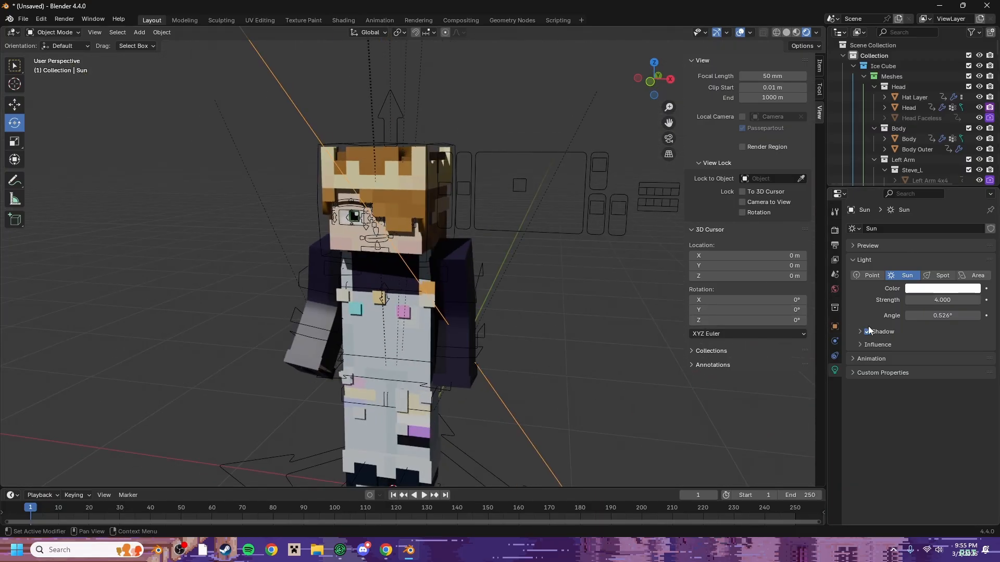
- Tint the Sun light's color to a slightly warm off-white and check the character's face under it
click(922, 288)
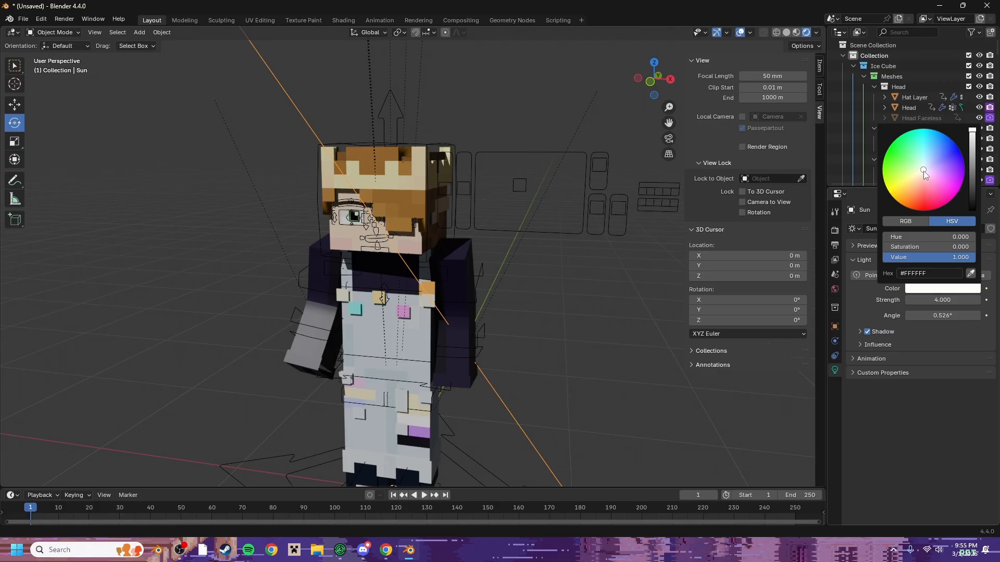
drag(923, 171, 922, 172)
middle_drag(674, 289, 521, 267)
scroll(540, 274, up, 2)
scroll(546, 282, up, 3)
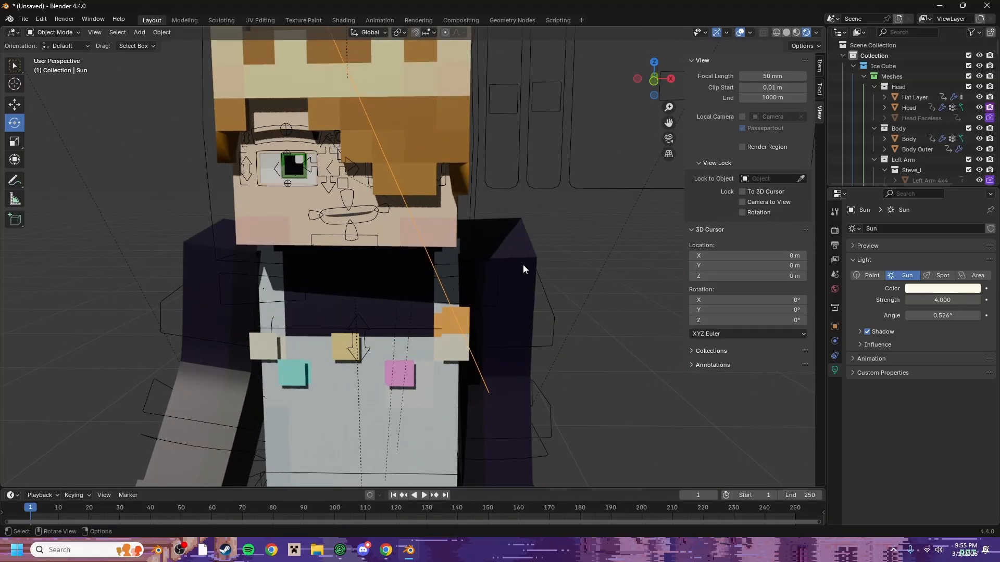
scroll(523, 264, down, 6)
scroll(531, 266, up, 5)
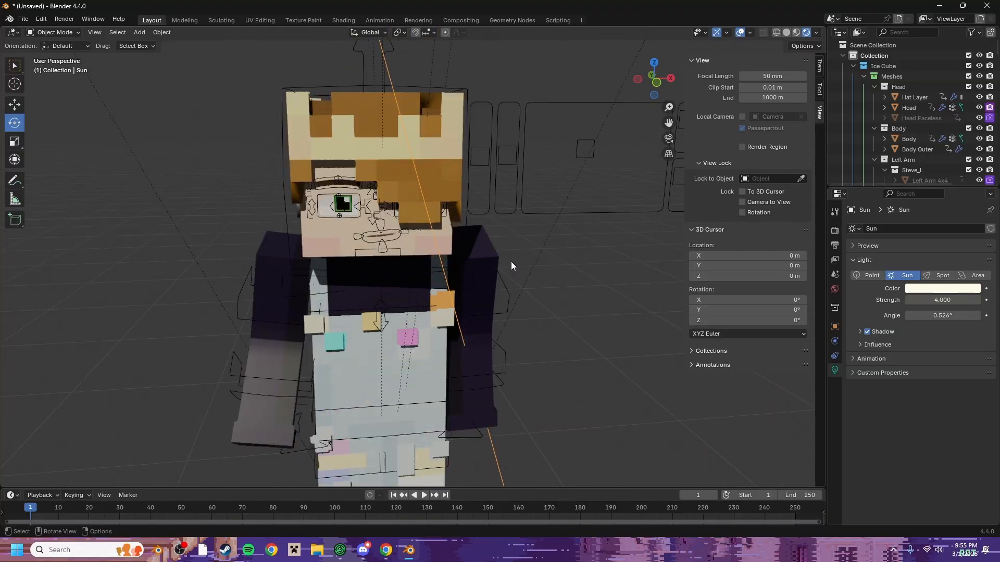
scroll(526, 260, up, 4)
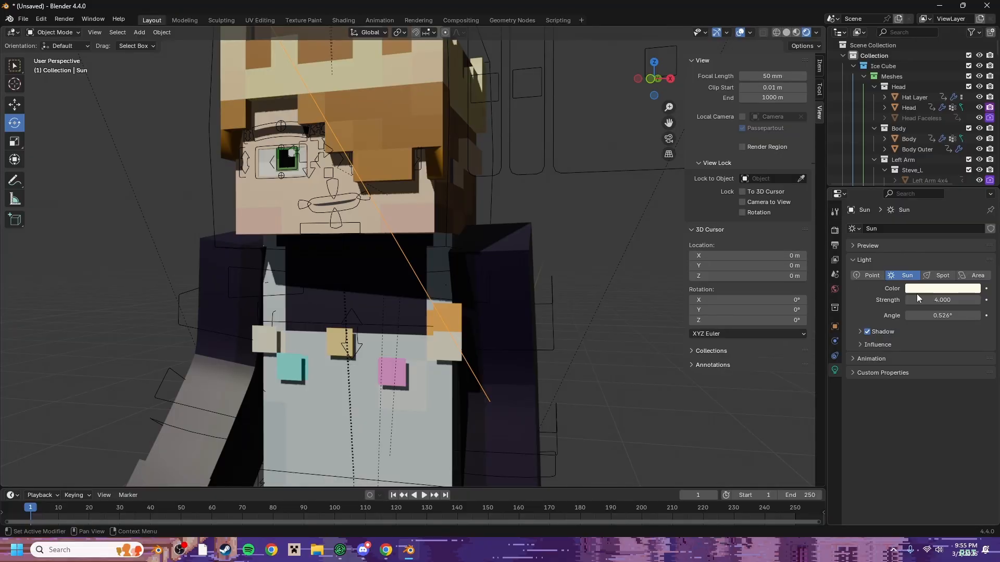
- Raise the Sun light's strength to 4.1
drag(918, 300, 918, 300)
scroll(664, 339, down, 4)
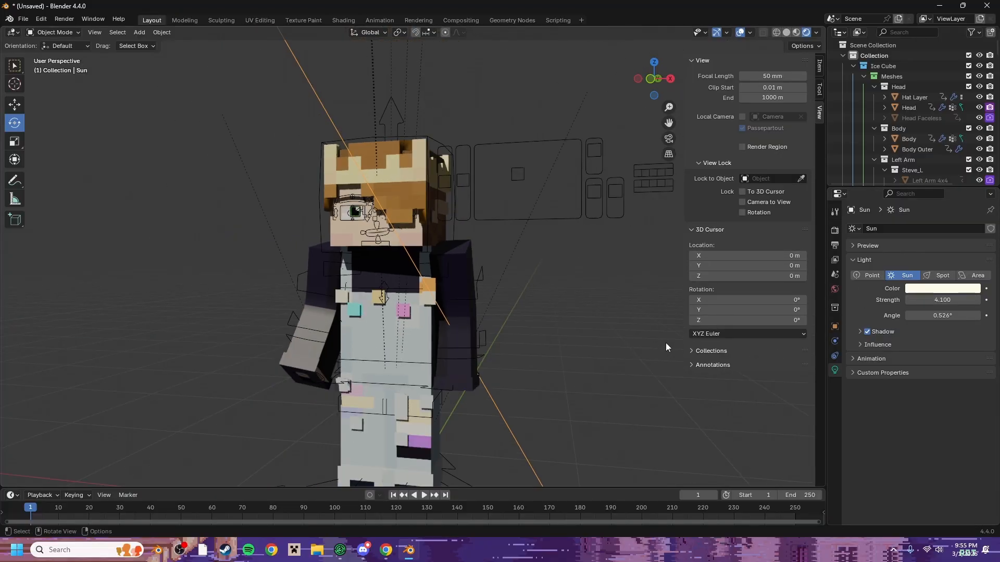
scroll(611, 295, down, 4)
- Duplicate the Sun light by copy and paste and move the duplicate behind the character along the Y axis
mouse_move(611, 295)
middle_down()
mouse_move(581, 279)
mouse_move(618, 310)
middle_up()
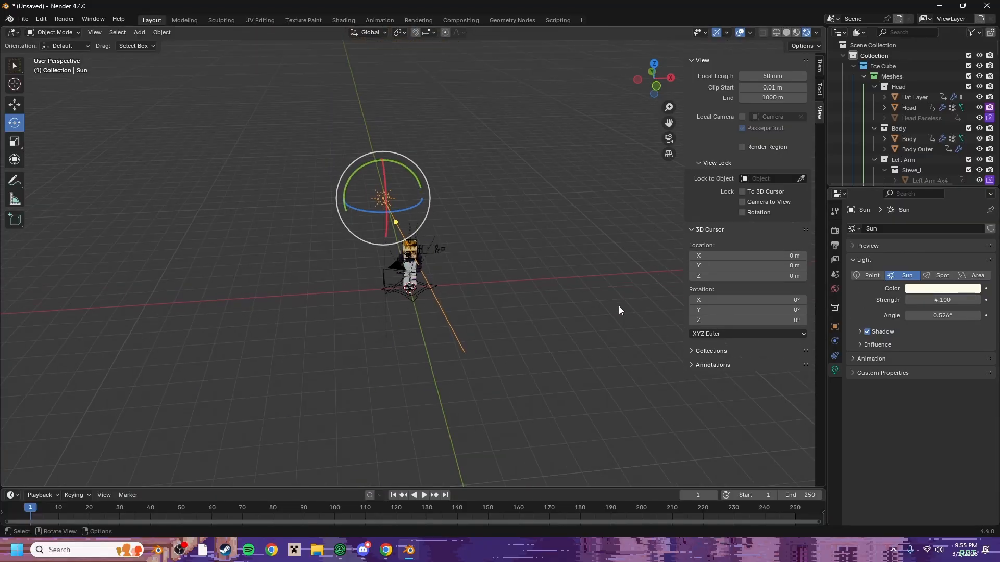
key(ctrl+c)
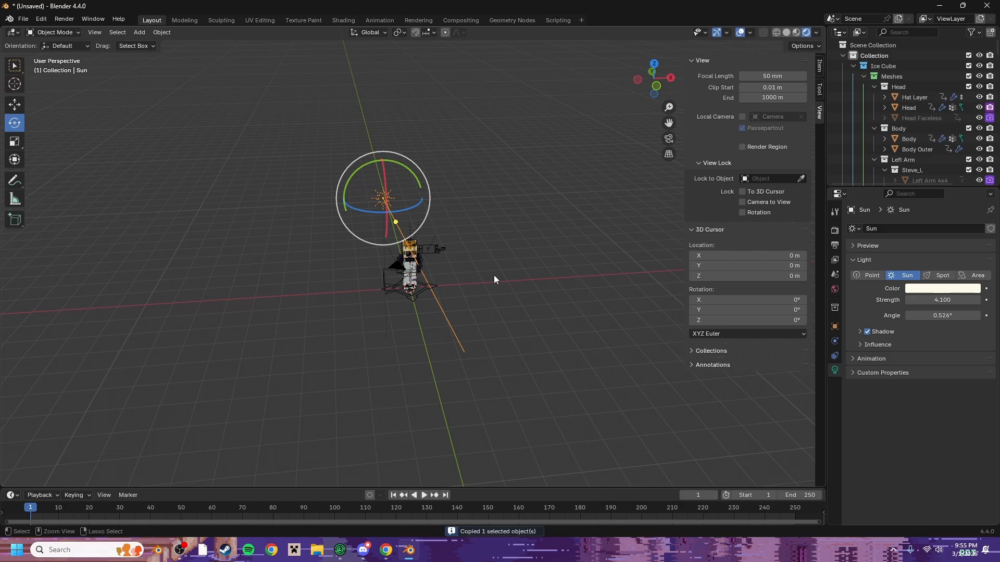
key(ctrl+v)
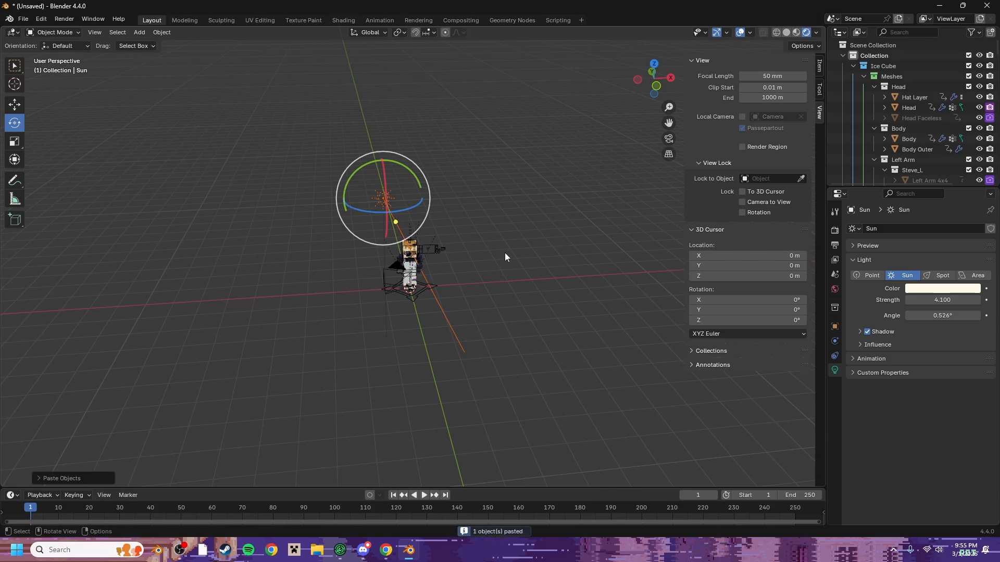
click(15, 106)
middle_drag(440, 223, 527, 259)
drag(475, 211, 314, 202)
- Rotate the duplicated Sun to shine on the character from behind and check the lighting up close
click(15, 123)
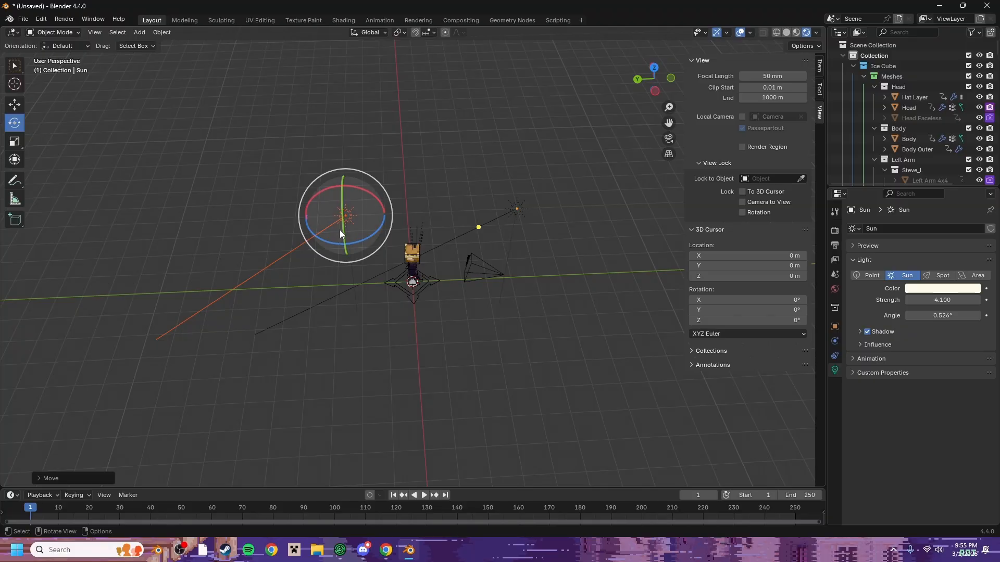
drag(376, 229, 321, 230)
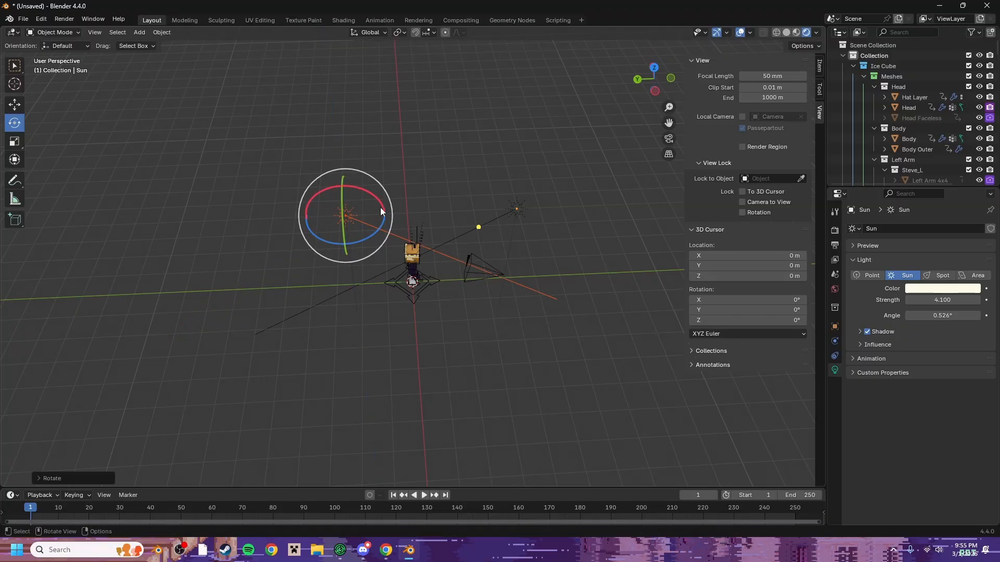
drag(384, 212, 392, 208)
middle_drag(344, 208, 370, 199)
scroll(353, 205, up, 5)
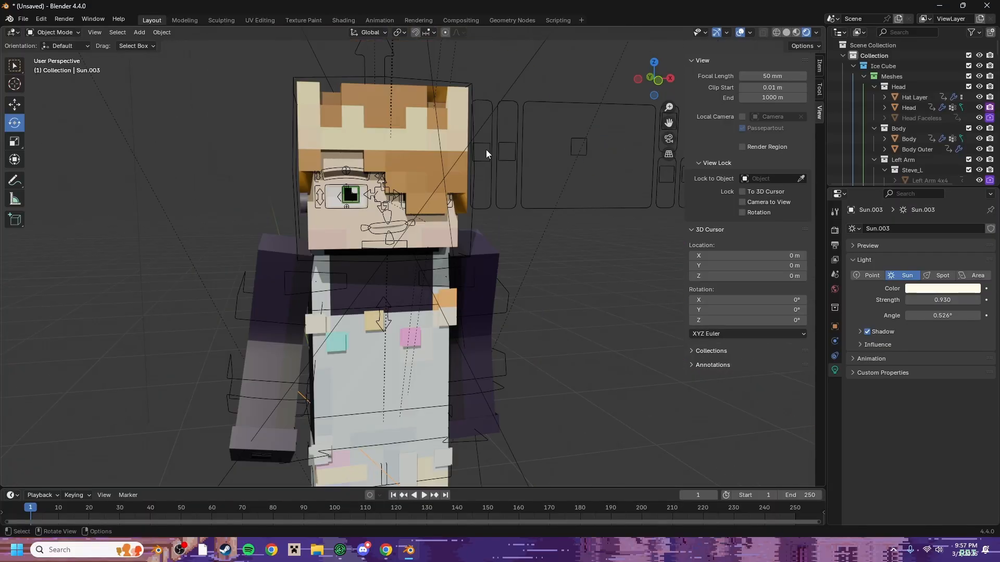
- Search the render properties for "trans", enable the Film's Transparent option and render the image
click(833, 232)
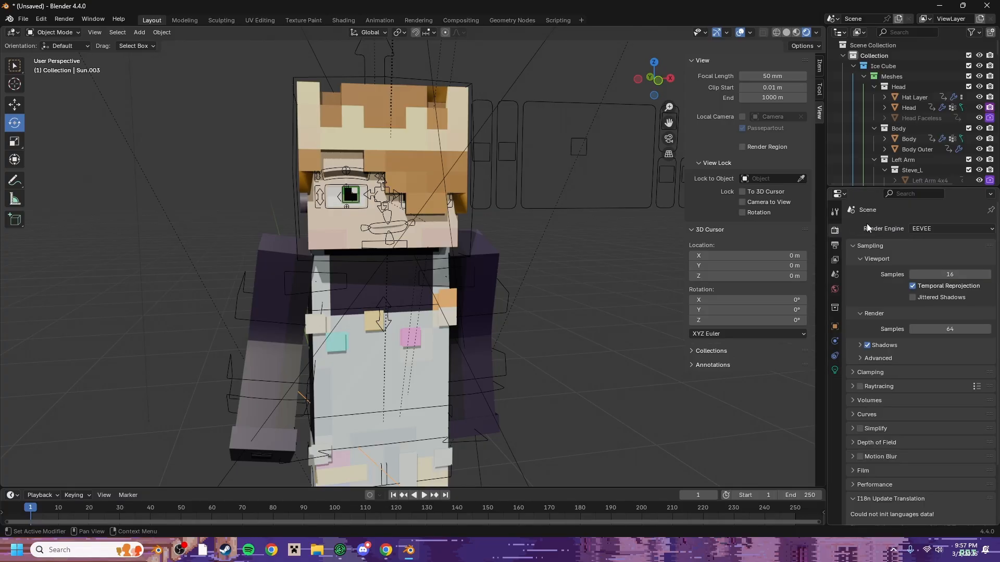
click(898, 194)
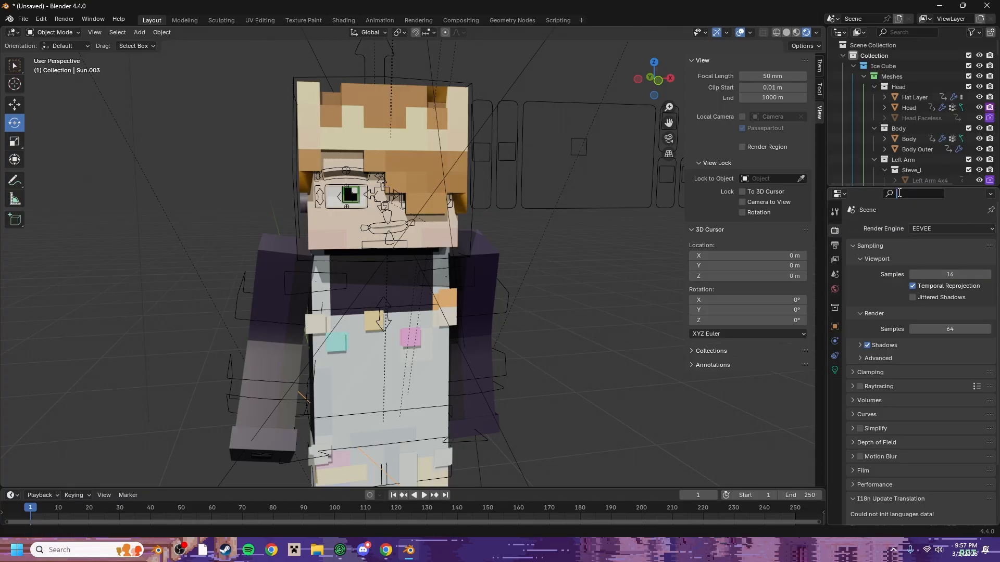
text(trans)
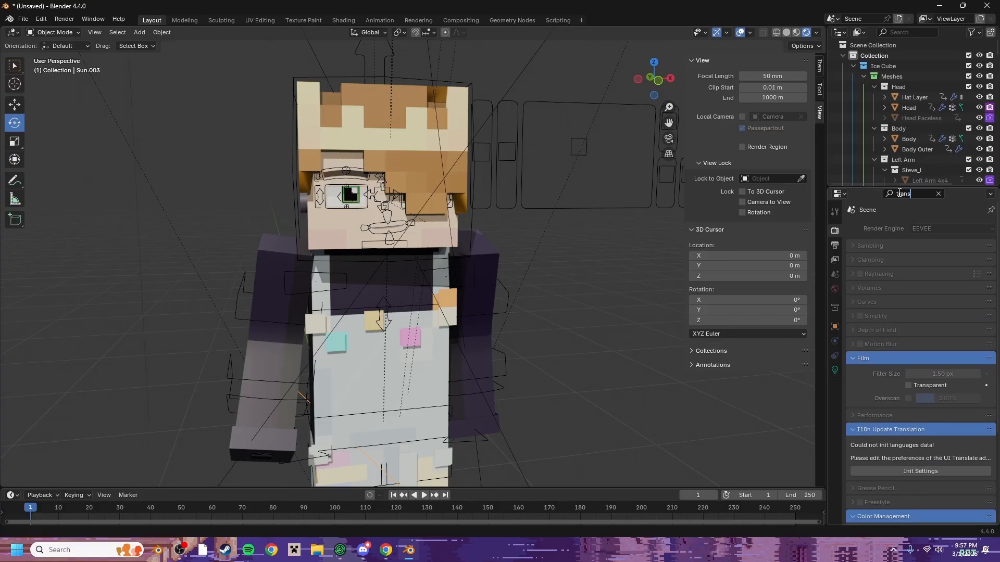
click(921, 385)
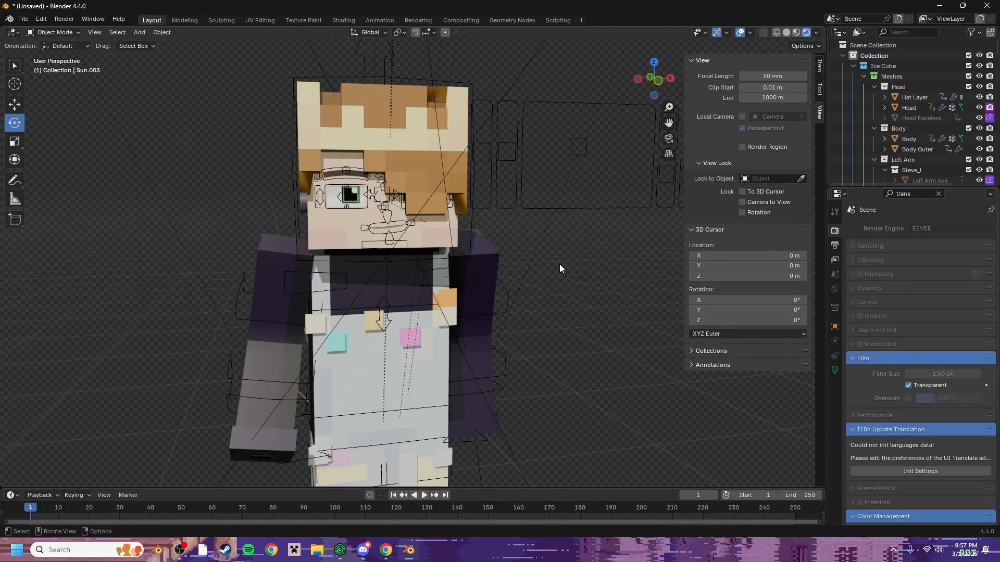
click(63, 19)
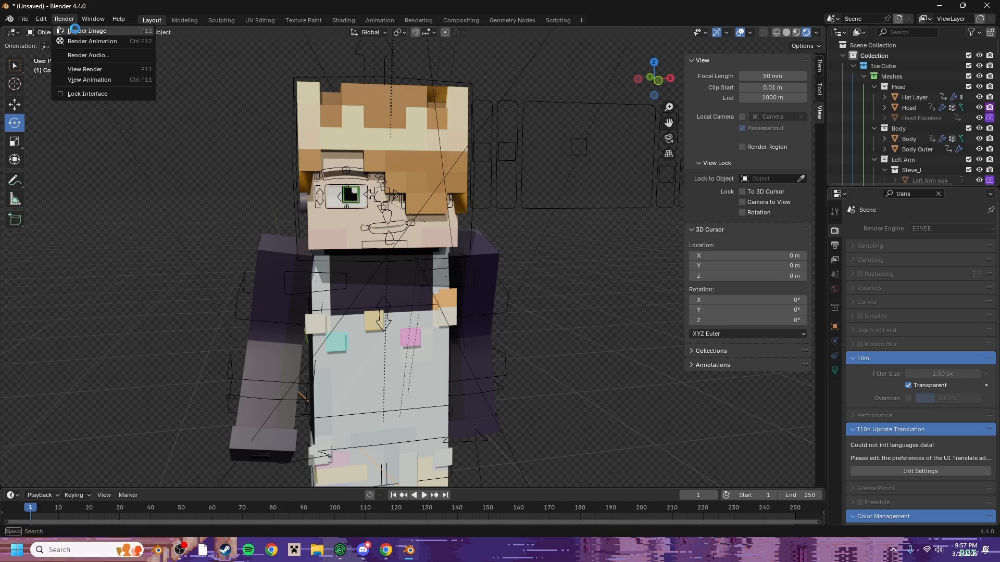
click(73, 31)
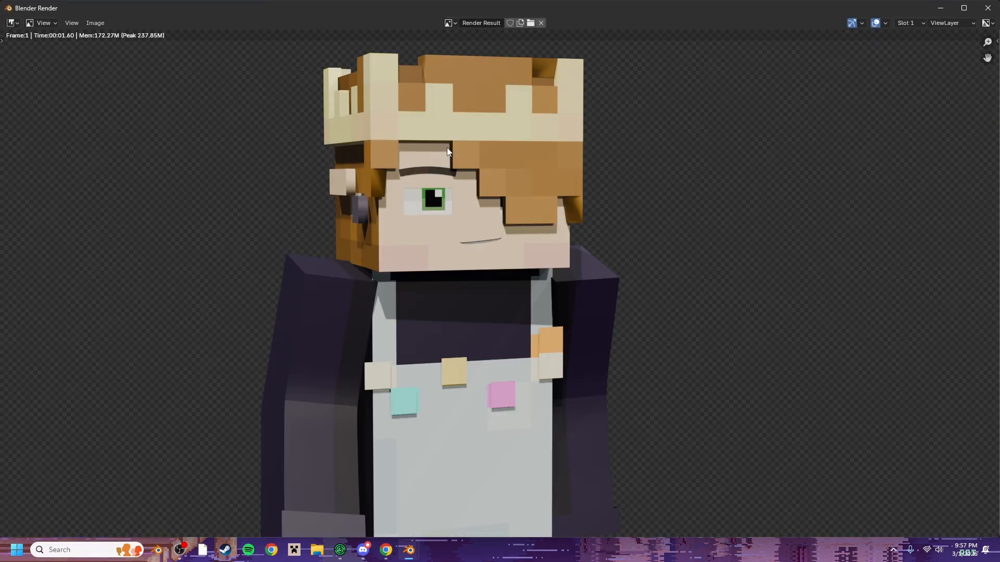
- Check the framing of the render, turn the view slightly to face the character more directly and render again
middle_drag(464, 191, 451, 203)
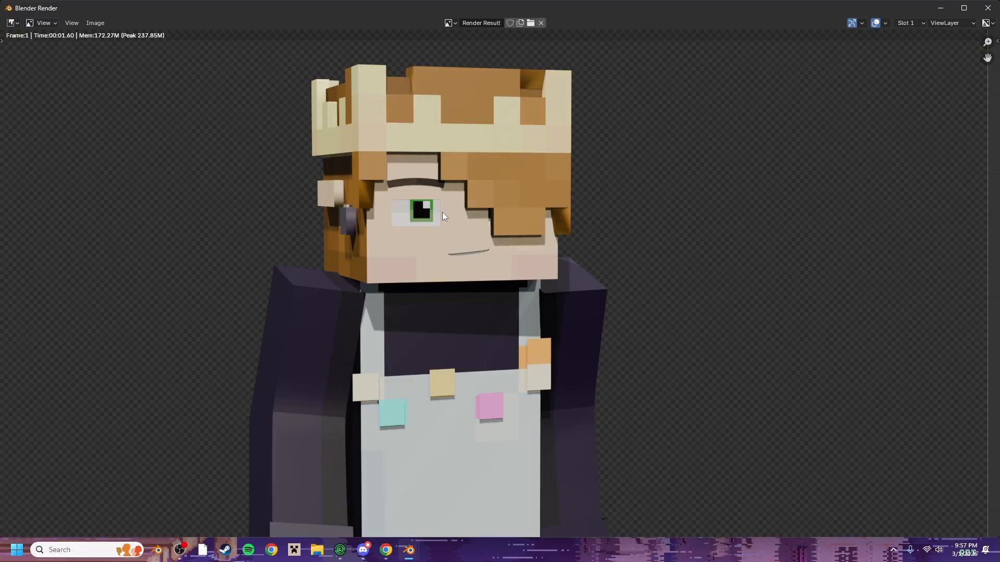
key(Home)
scroll(471, 215, up, 2)
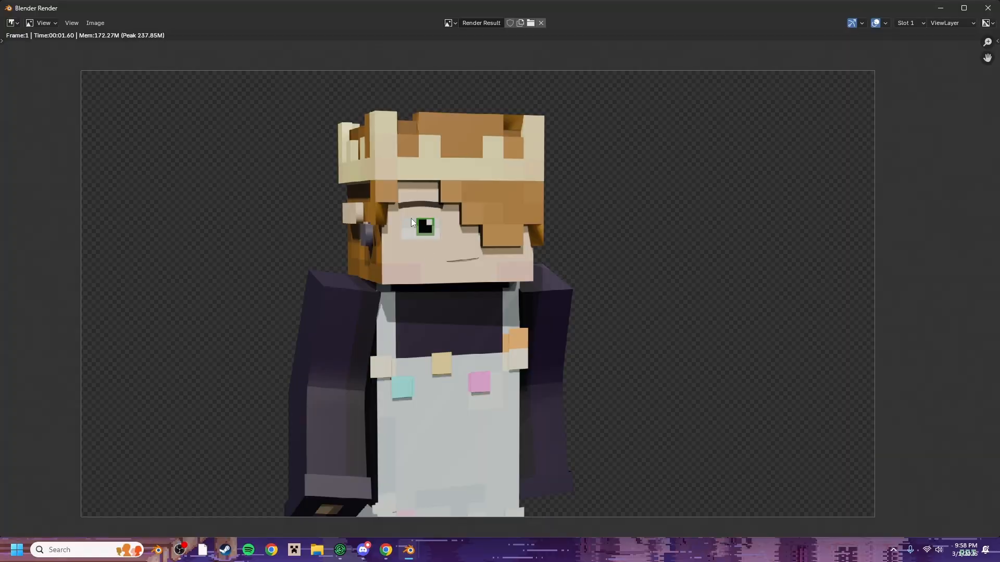
click(988, 8)
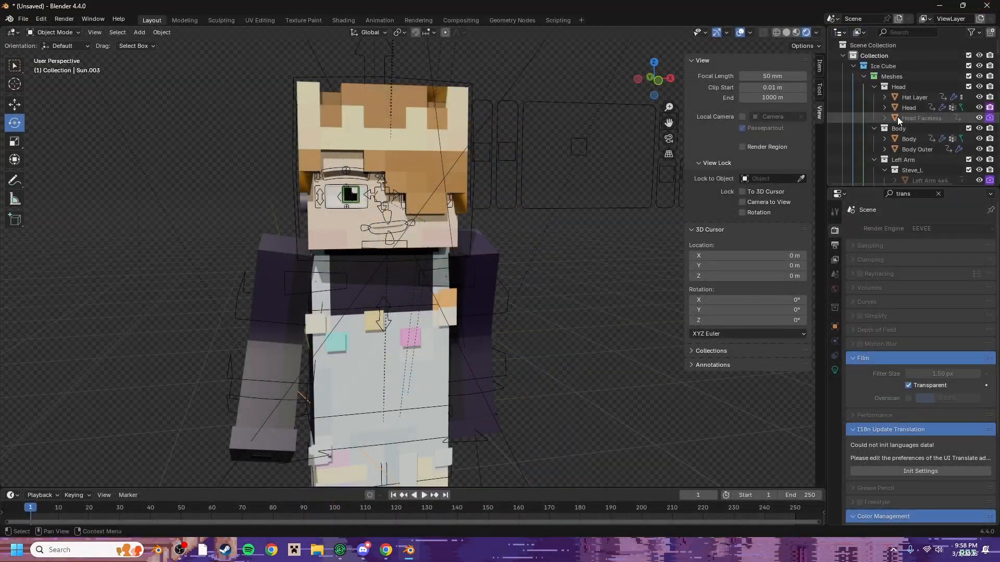
middle_drag(521, 201, 495, 198)
key(F12)
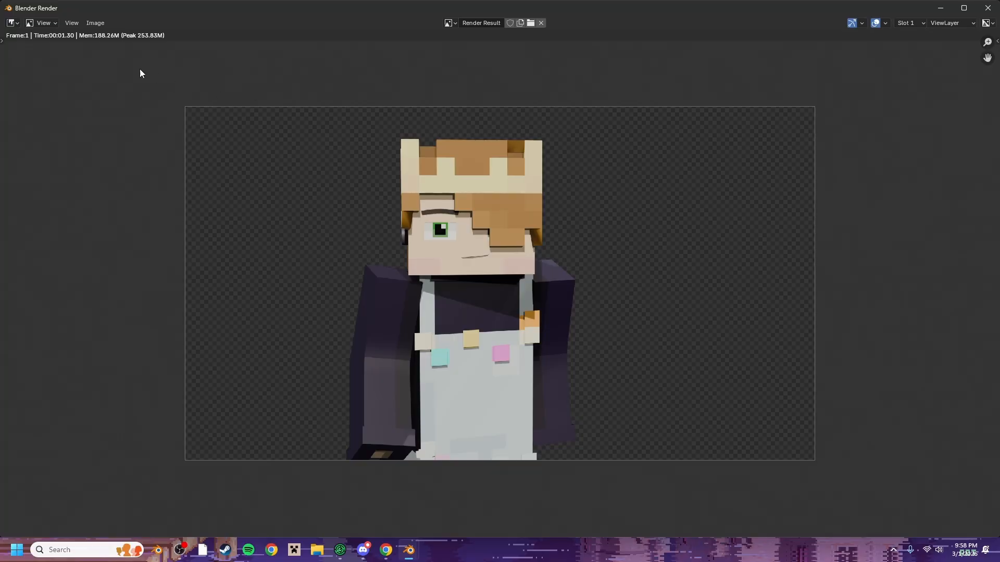
- Save the new render of the character as an image file and save the project
click(95, 23)
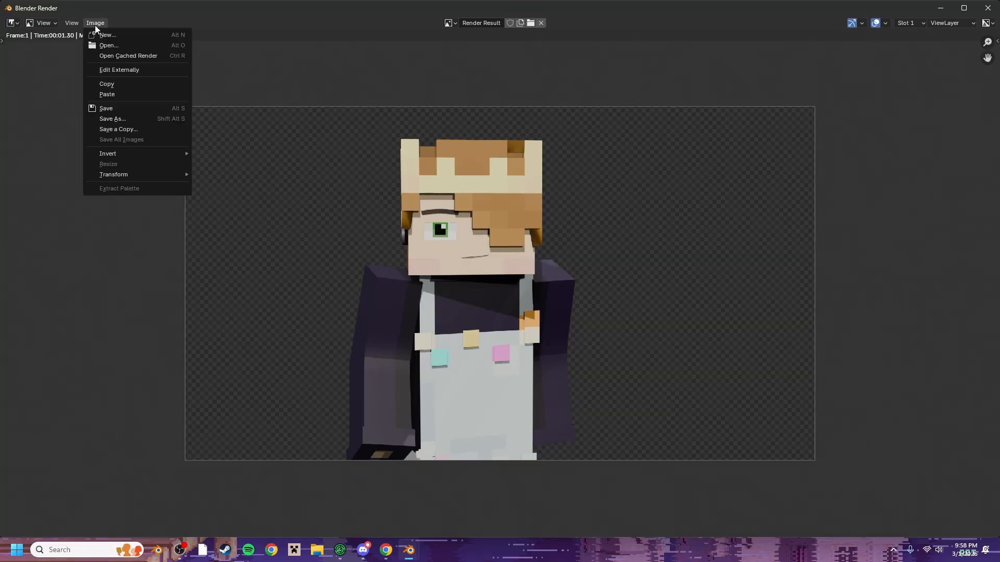
click(113, 105)
click(382, 401)
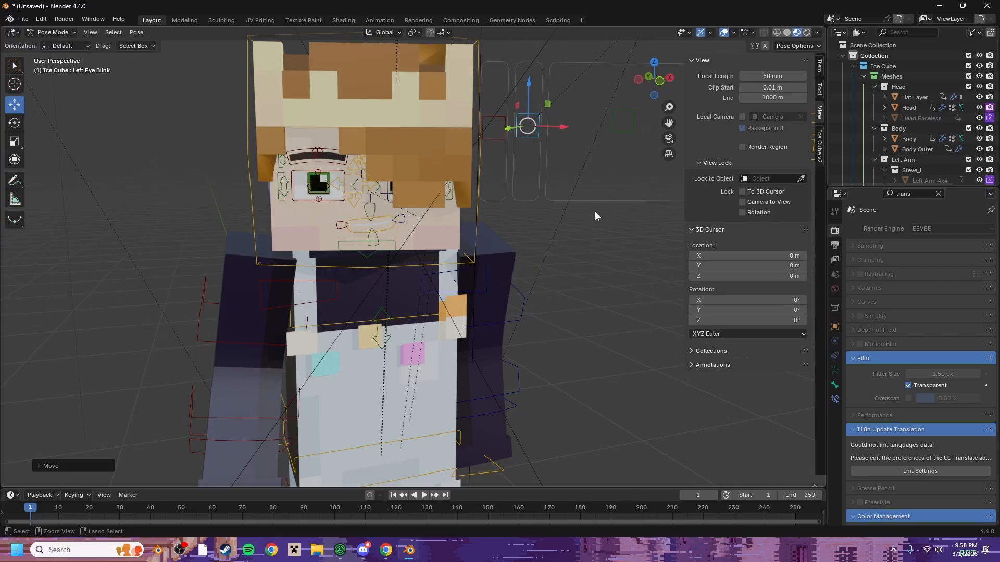
key(ctrl+s)
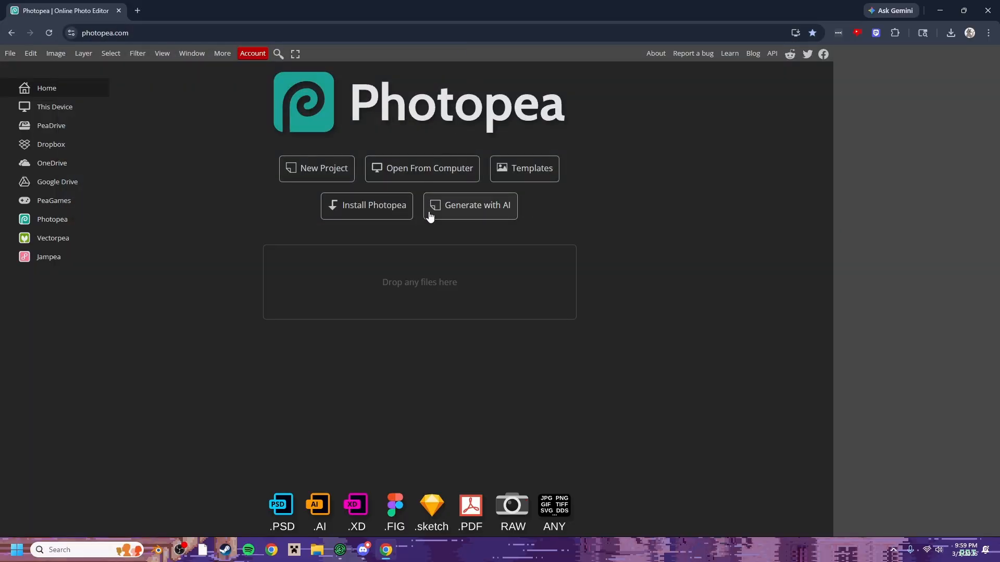
- Switch to Photopea in full screen and create a new project from the 1280 x 720 px Youtube Thumbnail preset
key(F11)
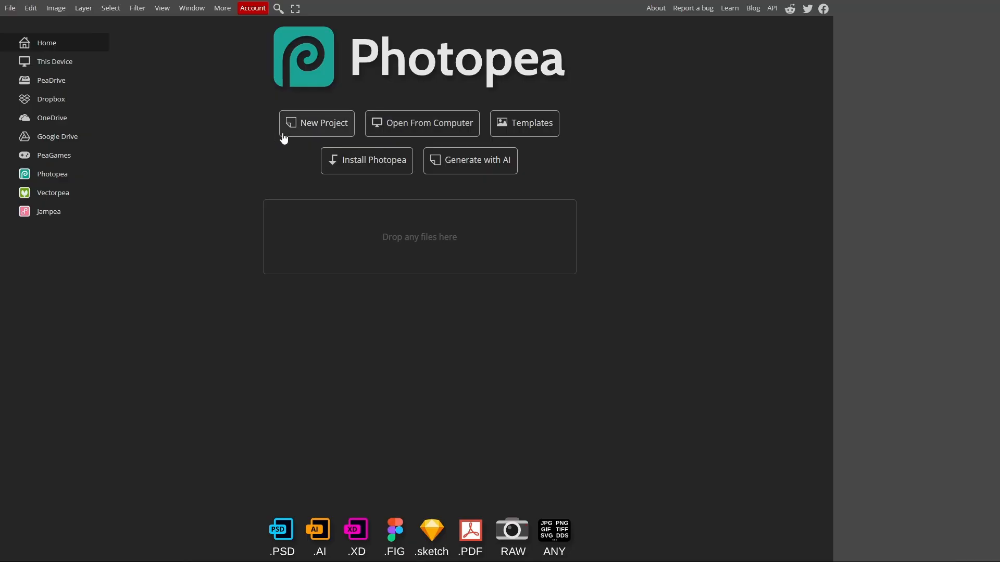
click(333, 128)
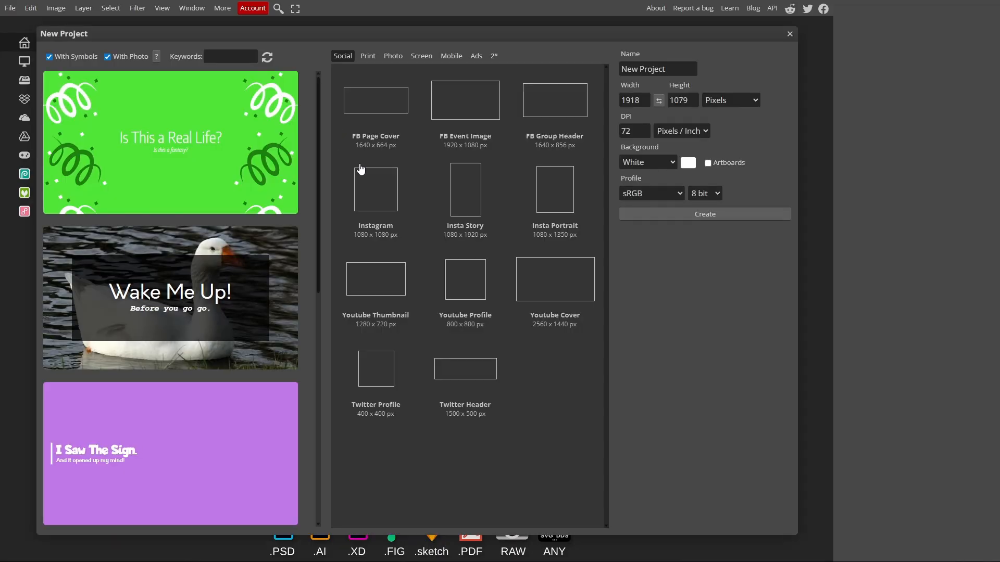
click(391, 304)
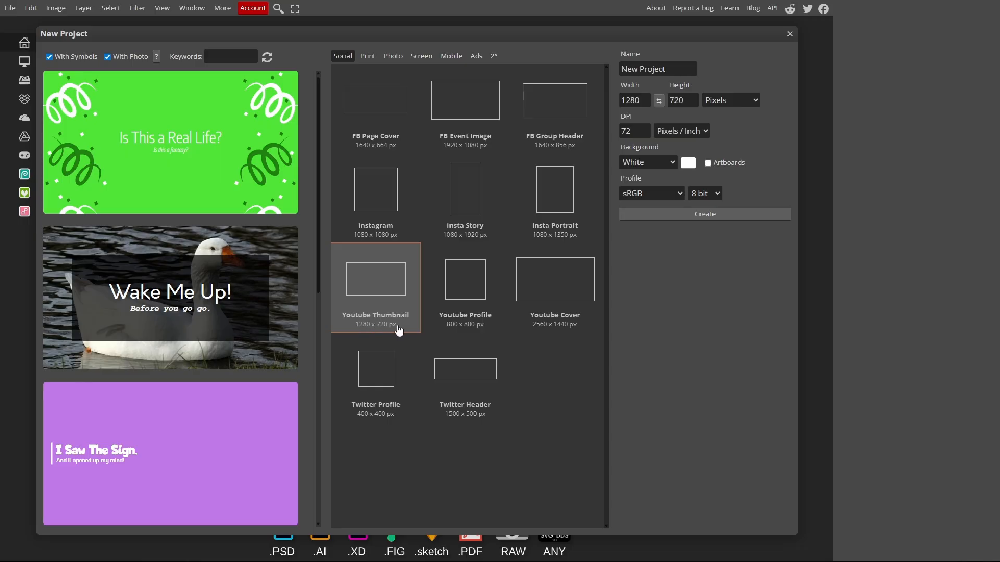
click(639, 213)
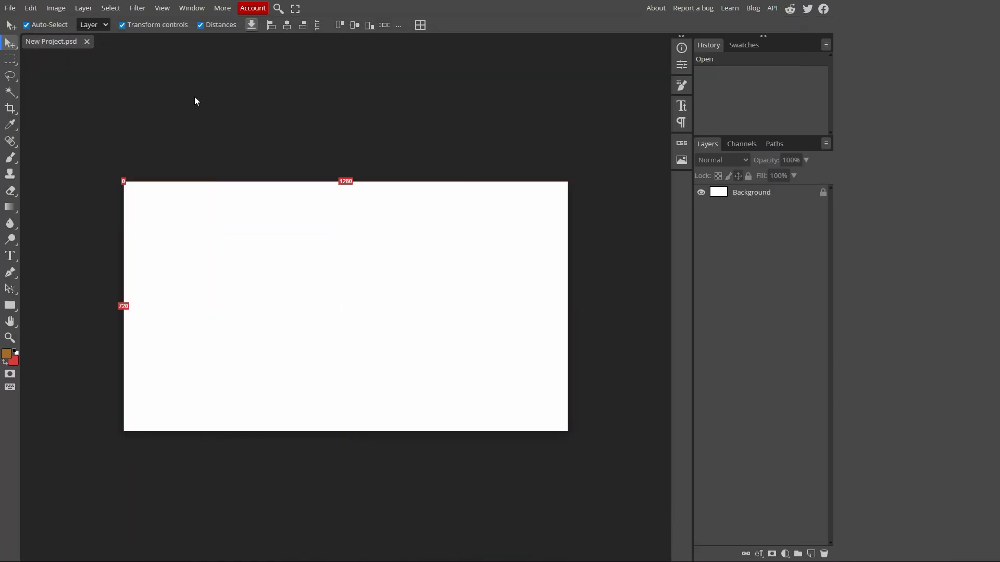
- Place thumbnail_thumbnail.png from Documents and the castle village screenshot from Pictures into the project, with the screenshot as background
click(10, 8)
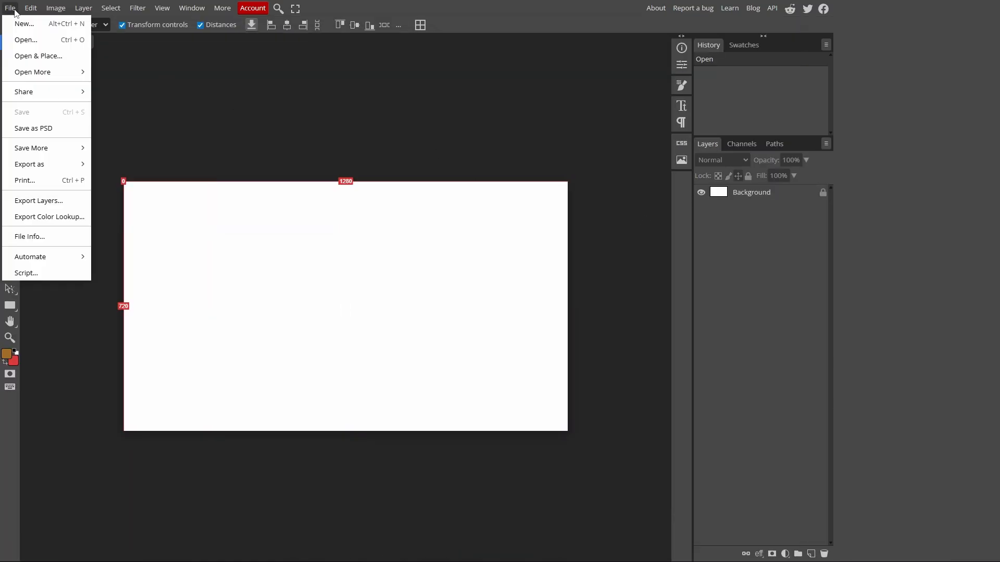
click(34, 56)
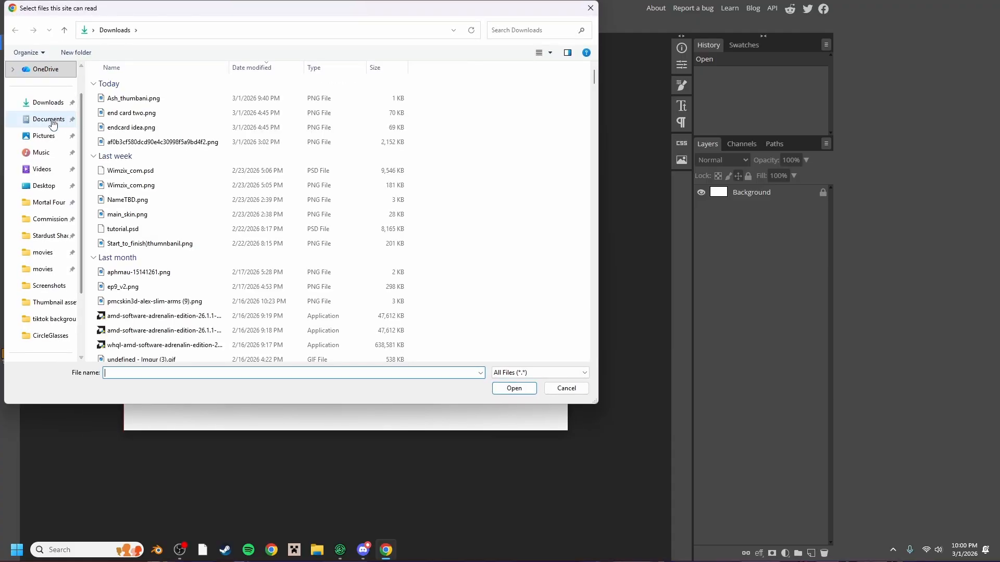
click(52, 123)
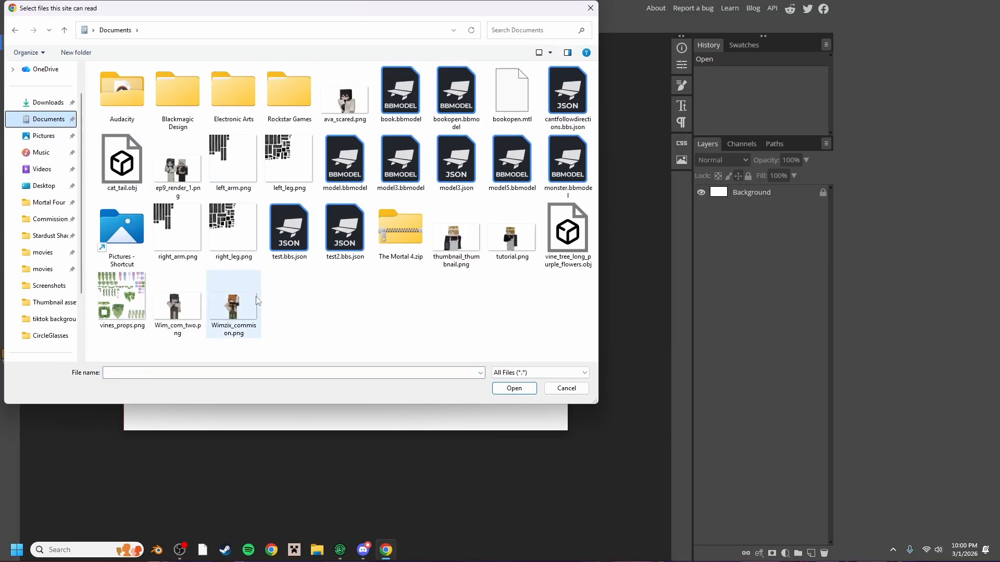
double_click(458, 252)
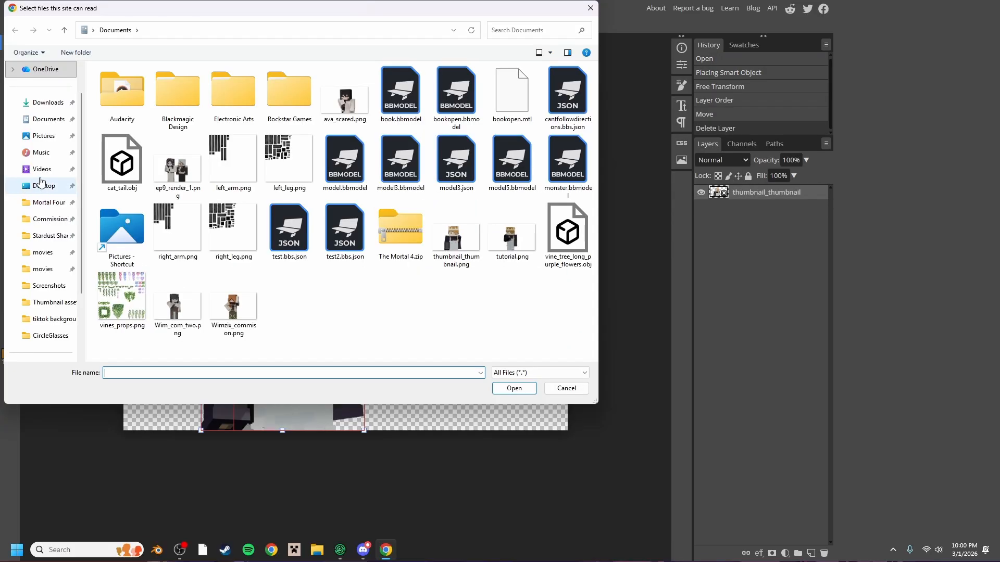
click(45, 136)
click(288, 94)
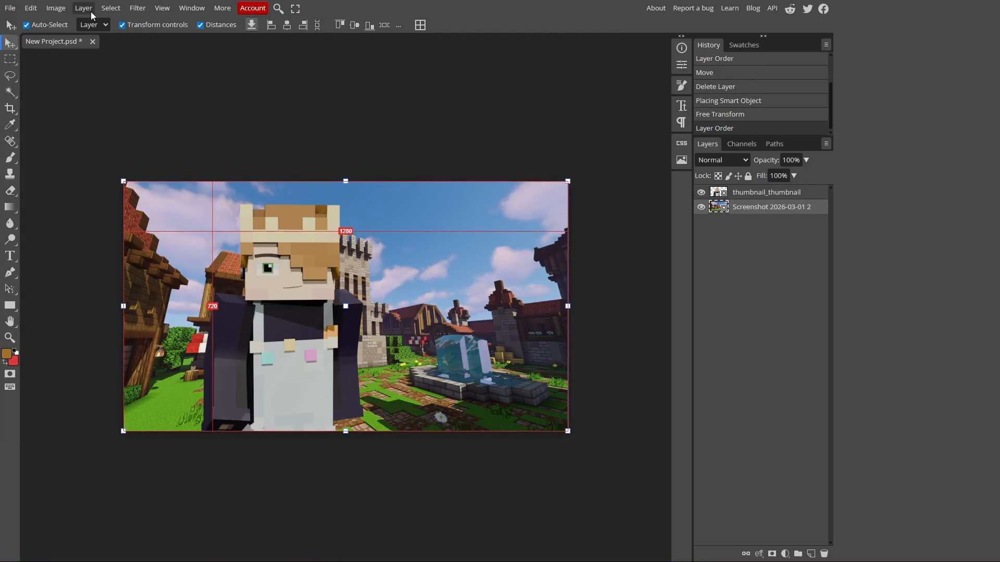
- Add an empty layer between the character and the screenshot and set the foreground colour to black (000000)
click(84, 9)
mouse_move(167, 23)
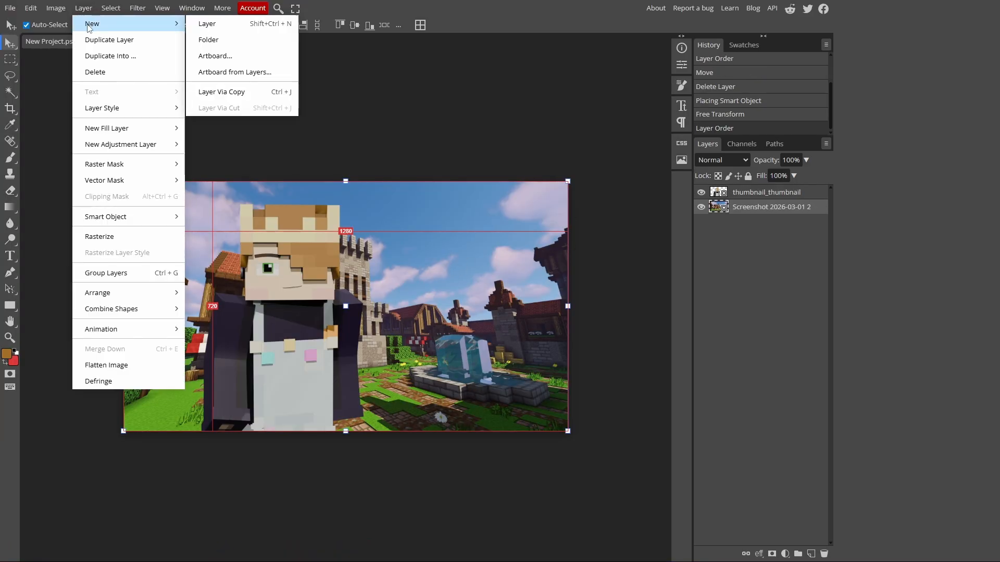
click(237, 29)
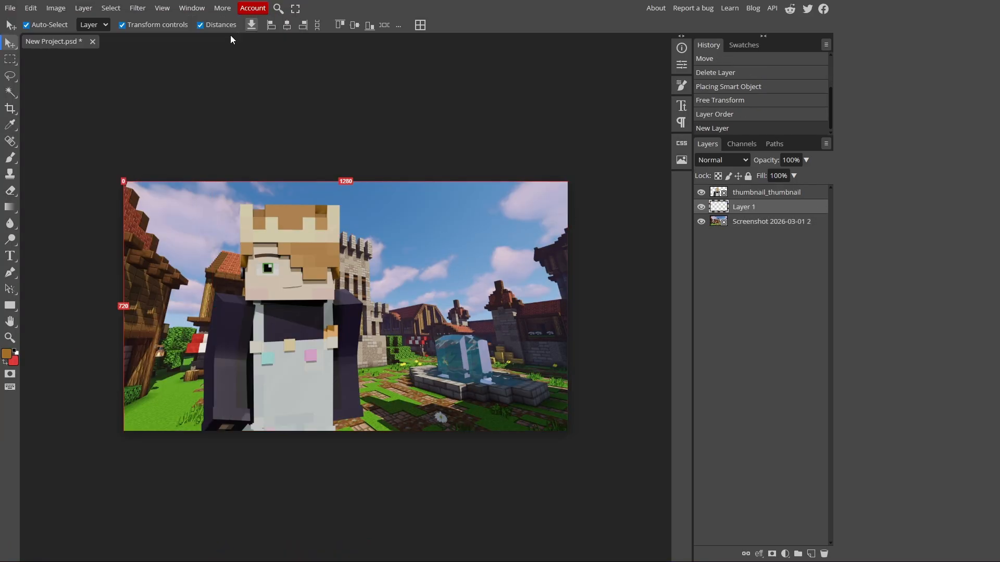
click(10, 358)
drag(91, 220, 66, 250)
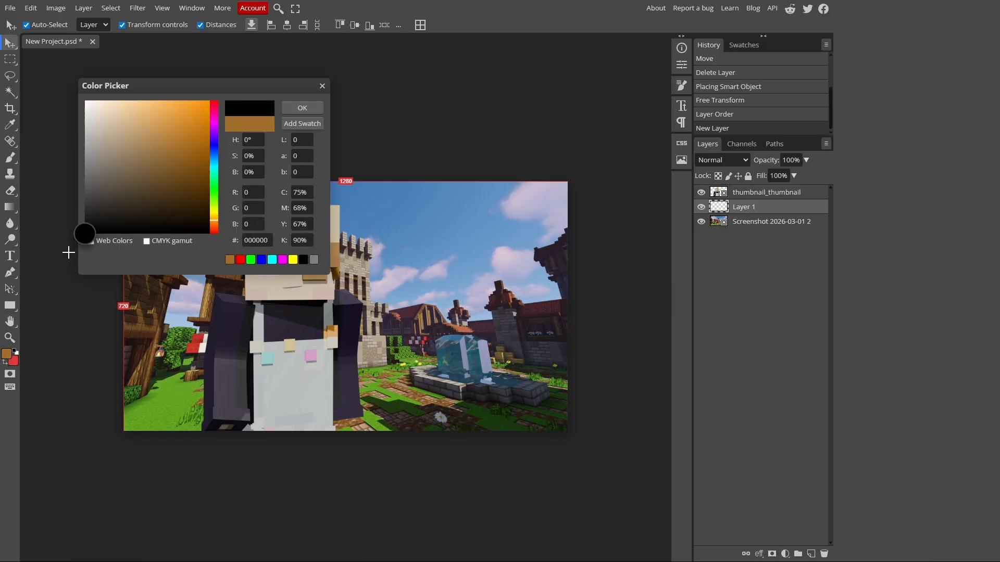
click(291, 108)
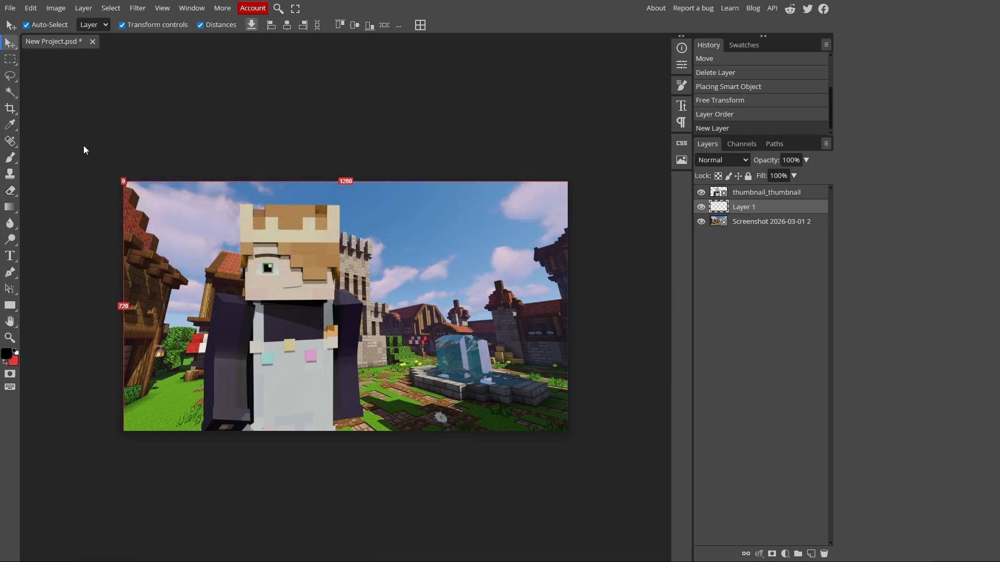
- Draw a black rectangle over the whole canvas on the new layer behind the character
click(10, 304)
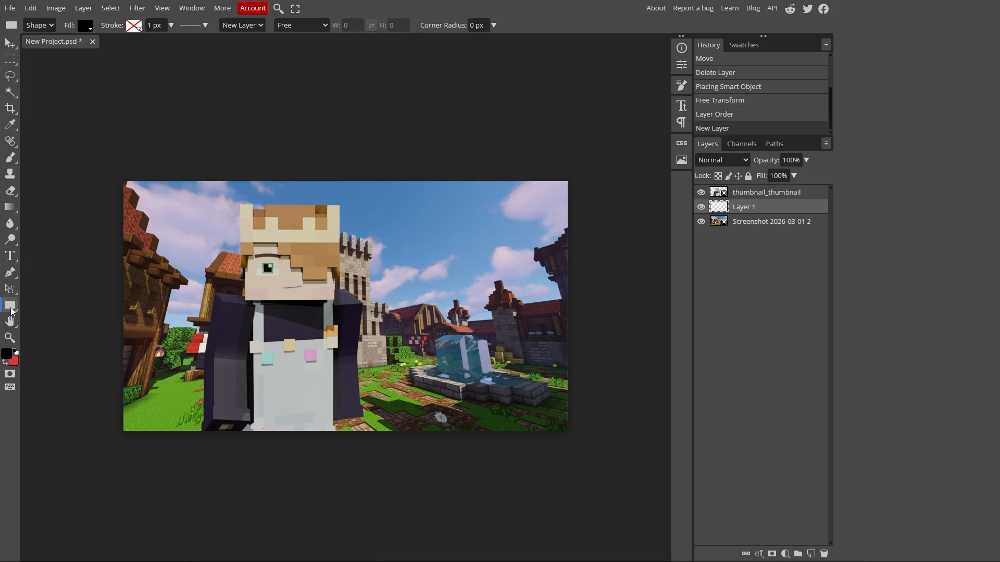
right_click(11, 306)
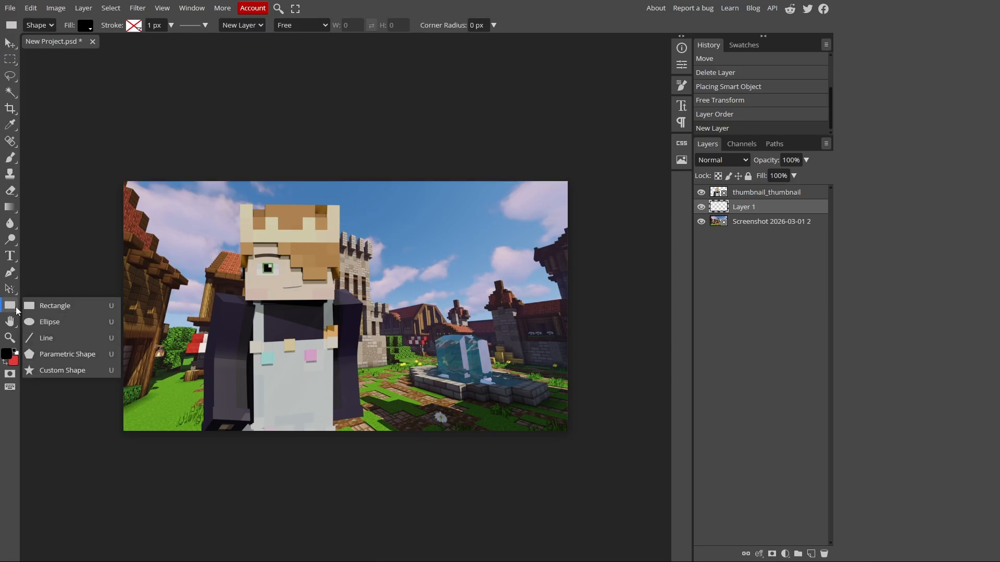
click(52, 306)
drag(123, 182, 568, 432)
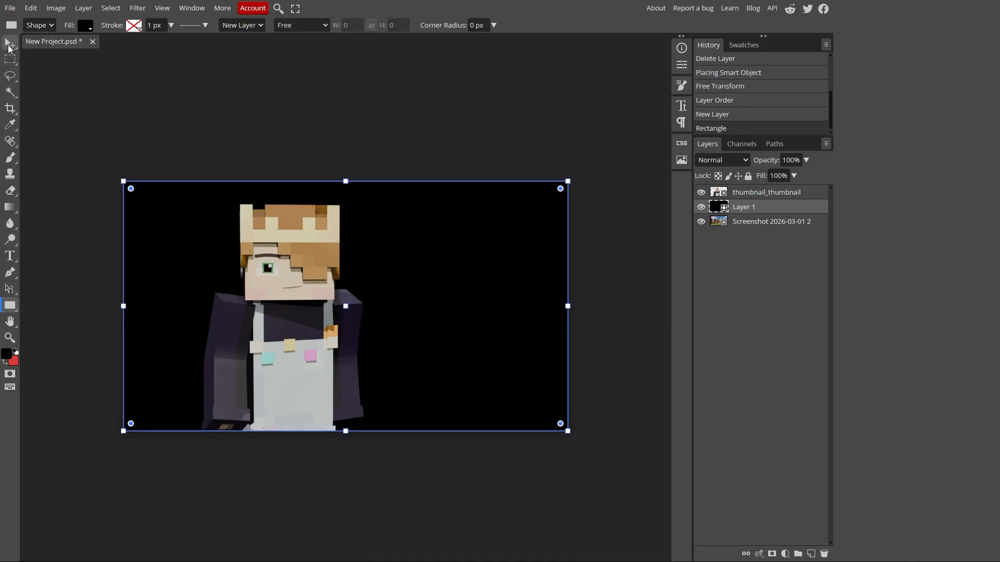
- Scale the black rectangle down to 94.8% about its centre and set its layer opacity to 25%
click(9, 46)
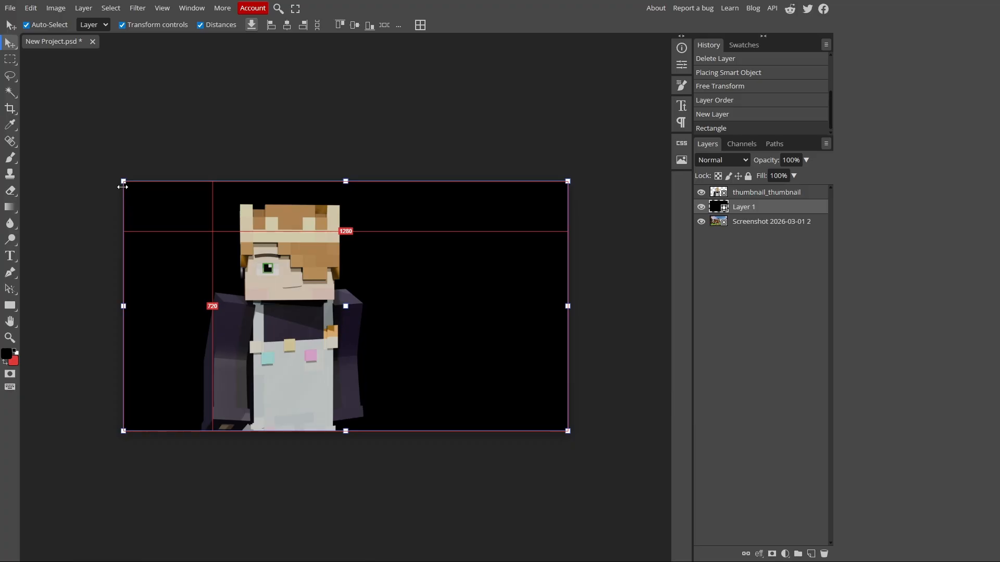
drag(123, 187, 166, 218)
click(807, 160)
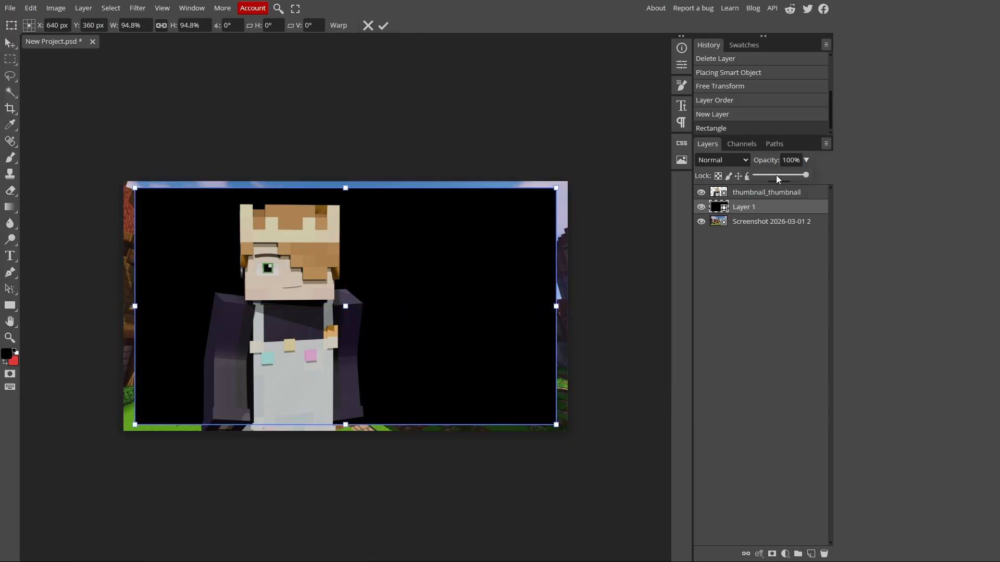
drag(776, 175, 767, 177)
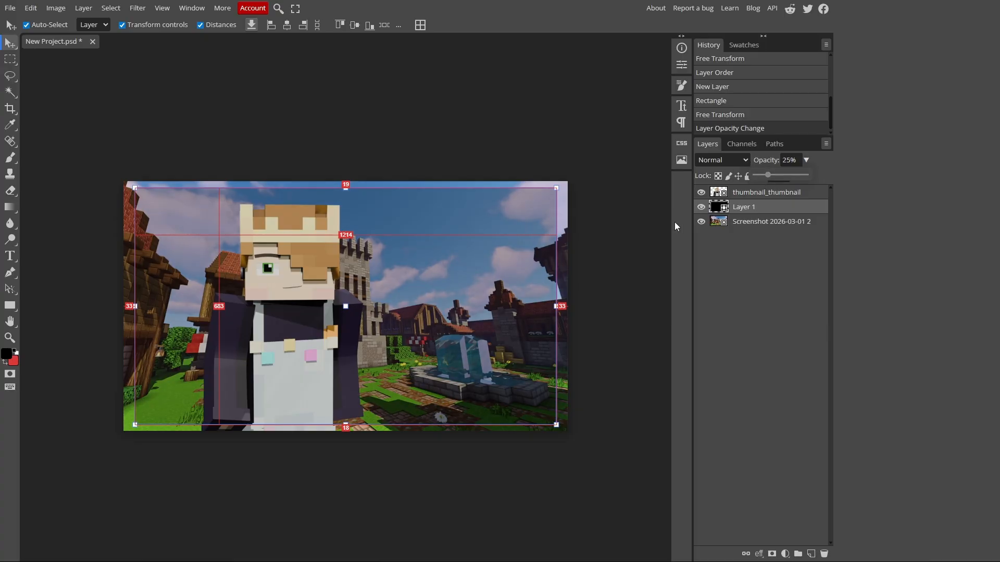
- Try the Lighten blend mode on the black rectangle's layer, then settle on Soft Light
click(626, 223)
click(737, 207)
click(731, 162)
click(718, 295)
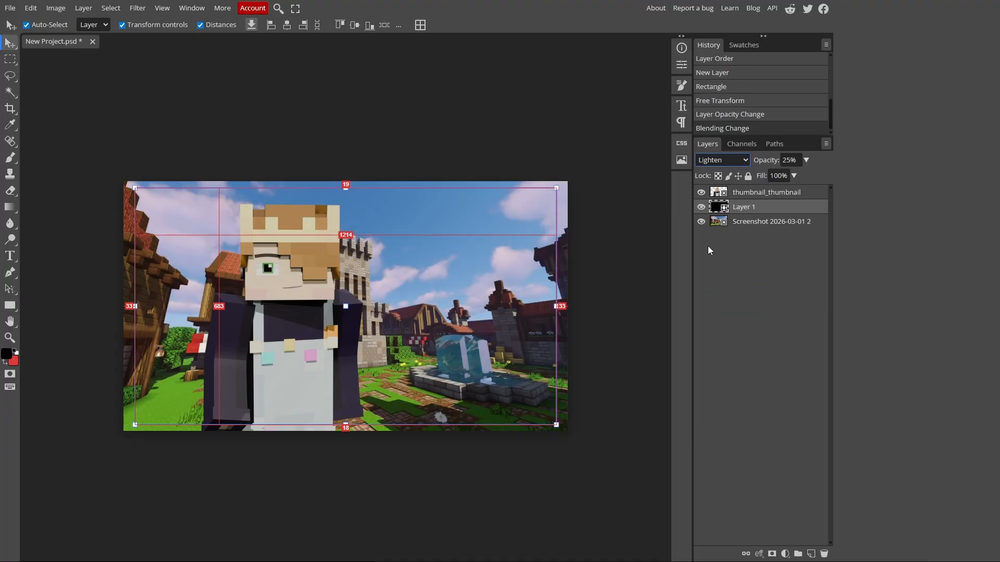
click(718, 161)
click(713, 386)
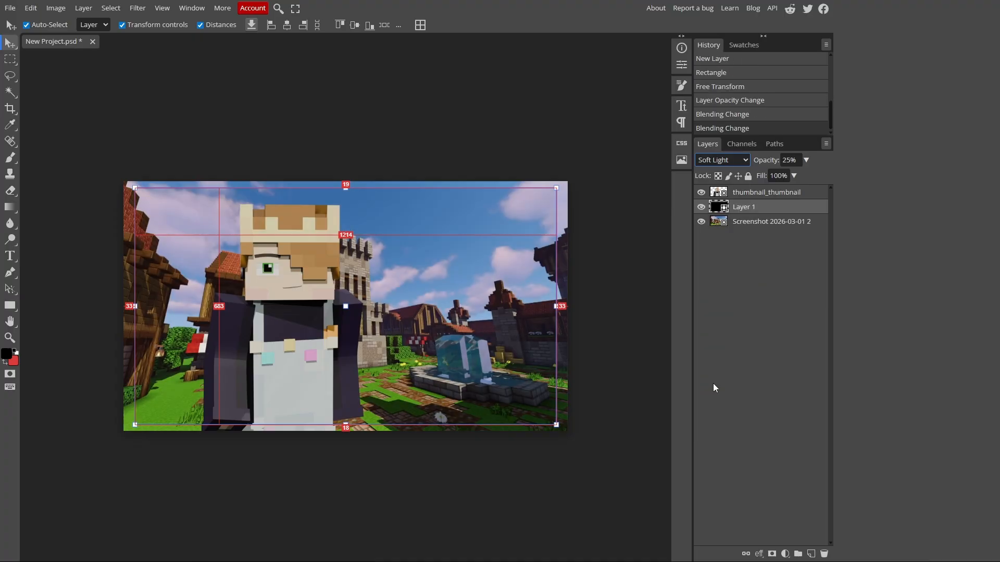
click(617, 290)
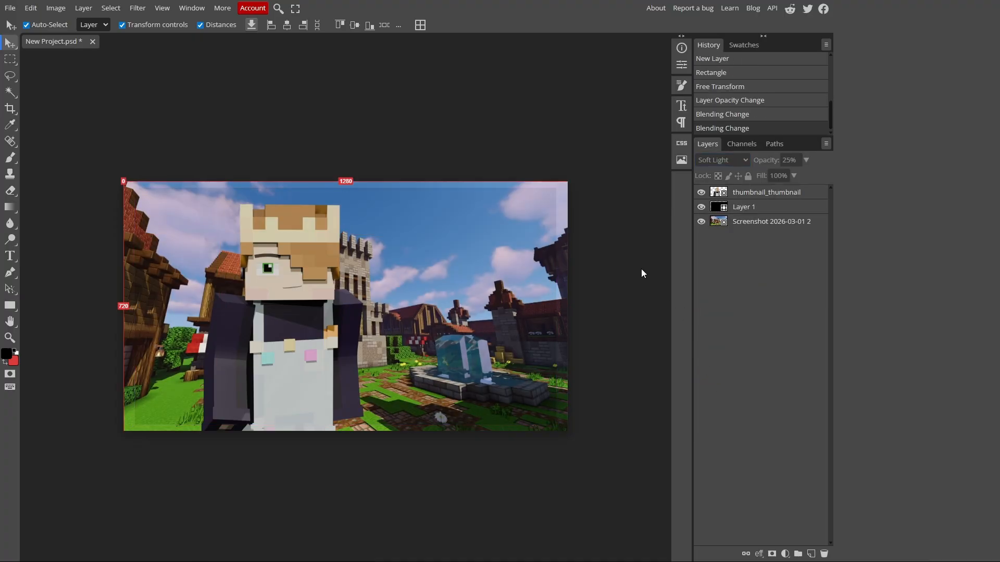
- Raise the opacity of the black rectangle's layer to 40%
click(749, 207)
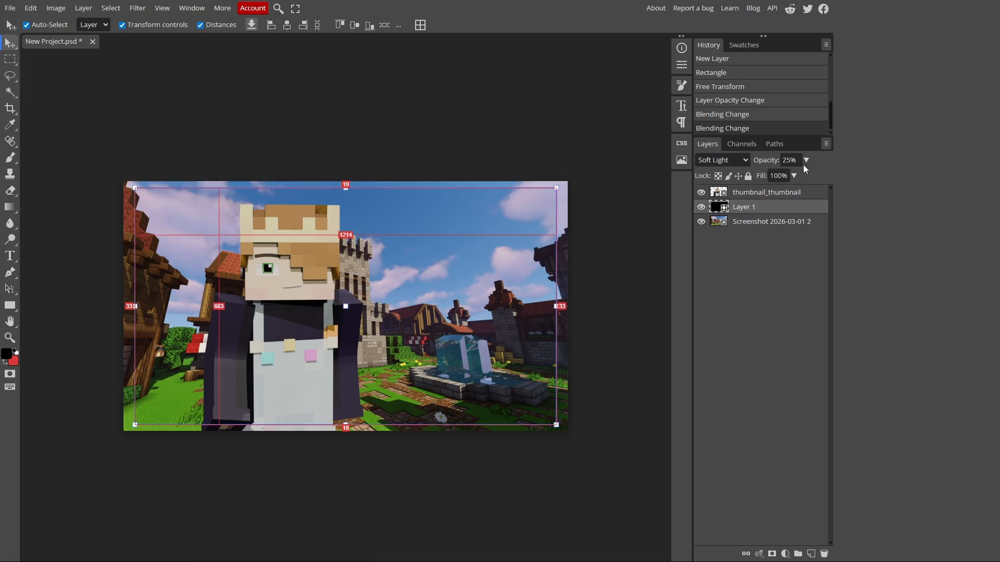
click(805, 160)
drag(774, 174, 775, 175)
click(617, 362)
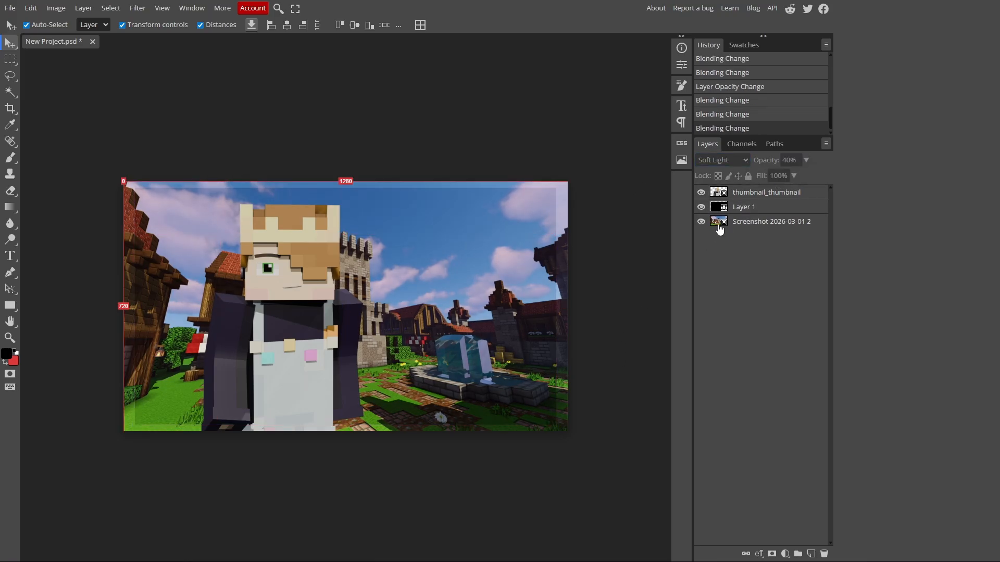
- Apply a Gaussian Blur filter to the background screenshot layer
click(740, 223)
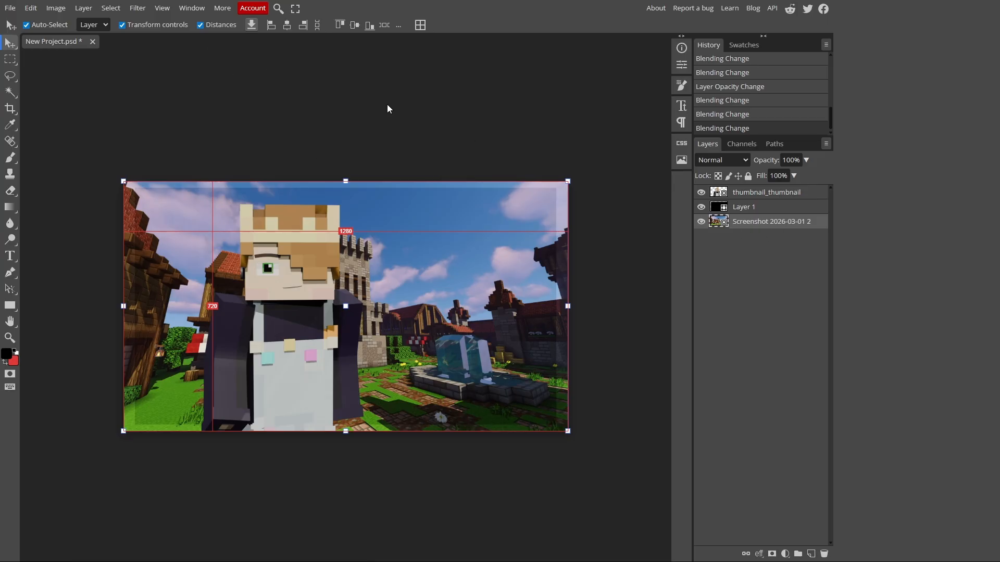
click(144, 9)
mouse_move(191, 145)
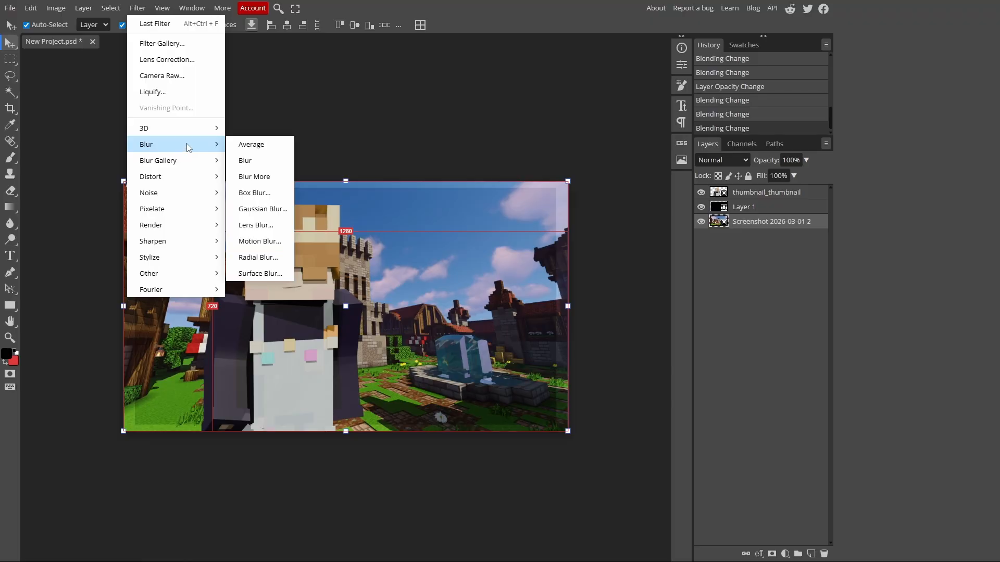
click(263, 209)
key(Return)
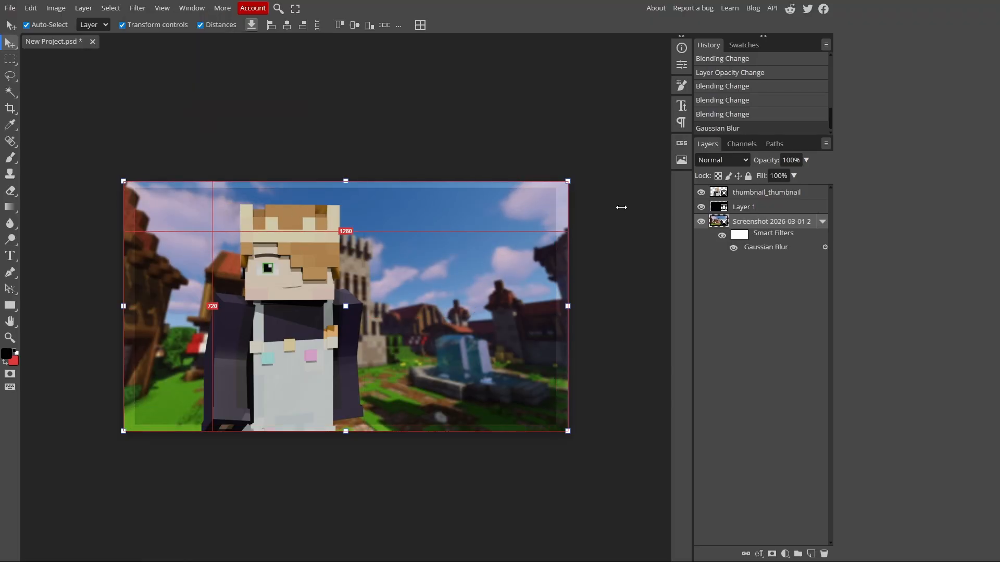
- Enlarge the character layer to 75.19% so it fills more of the thumbnail's height
click(768, 199)
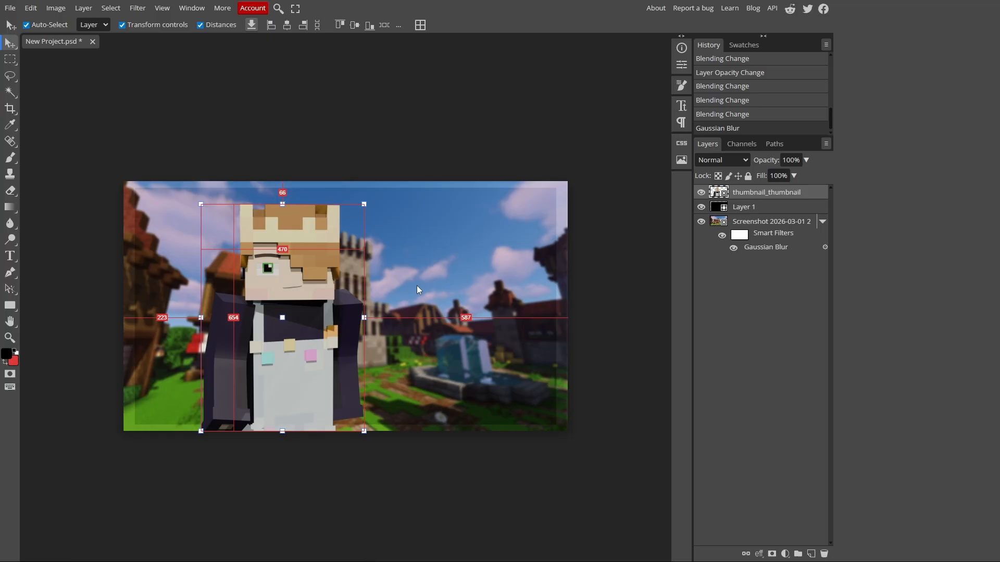
click(364, 206)
key(Return)
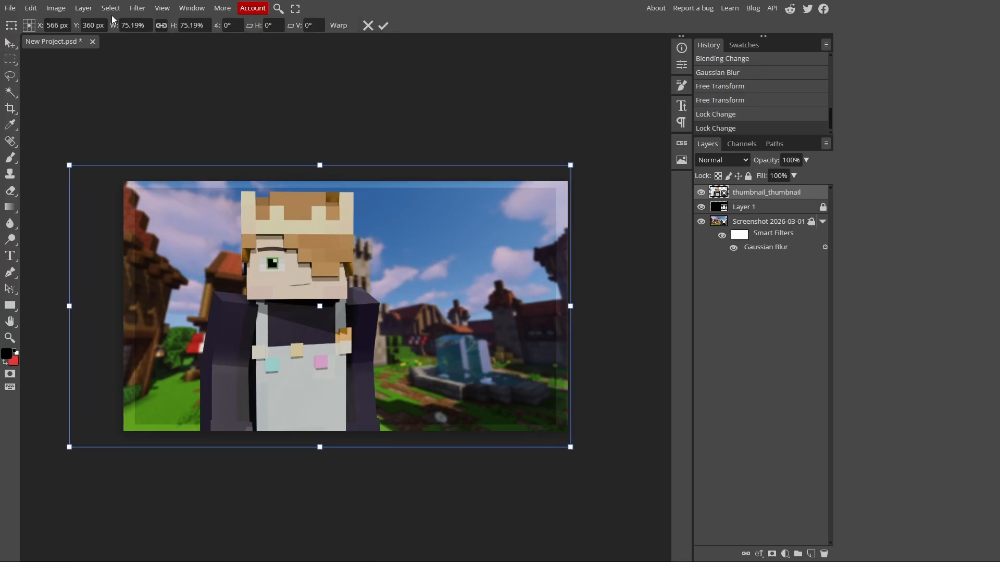
- Apply a Camera Raw filter to the character layer with exposure -0.3, vibrance 100 and saturation 4
click(138, 8)
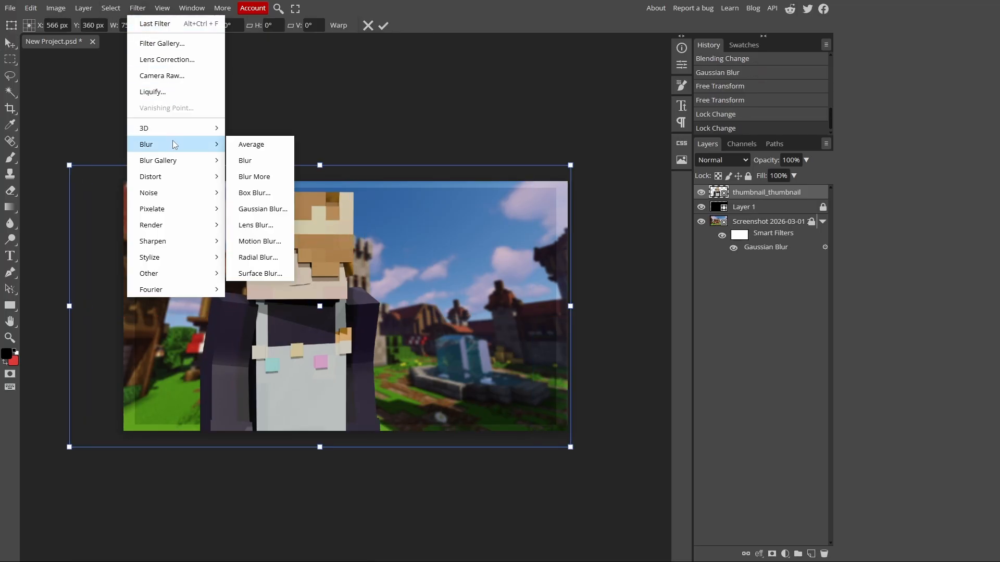
click(174, 78)
drag(322, 246, 219, 239)
drag(766, 104, 764, 106)
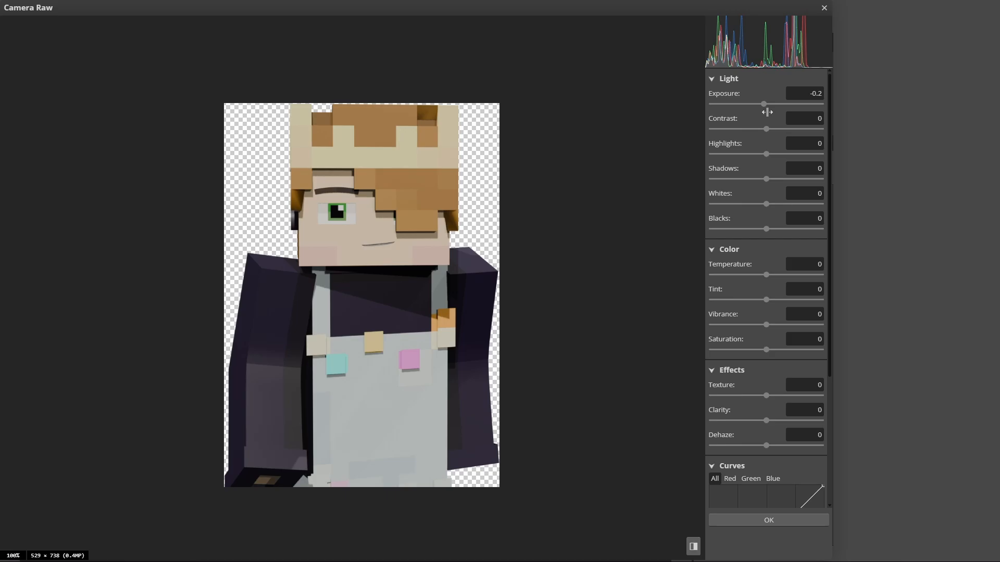
drag(763, 104, 764, 129)
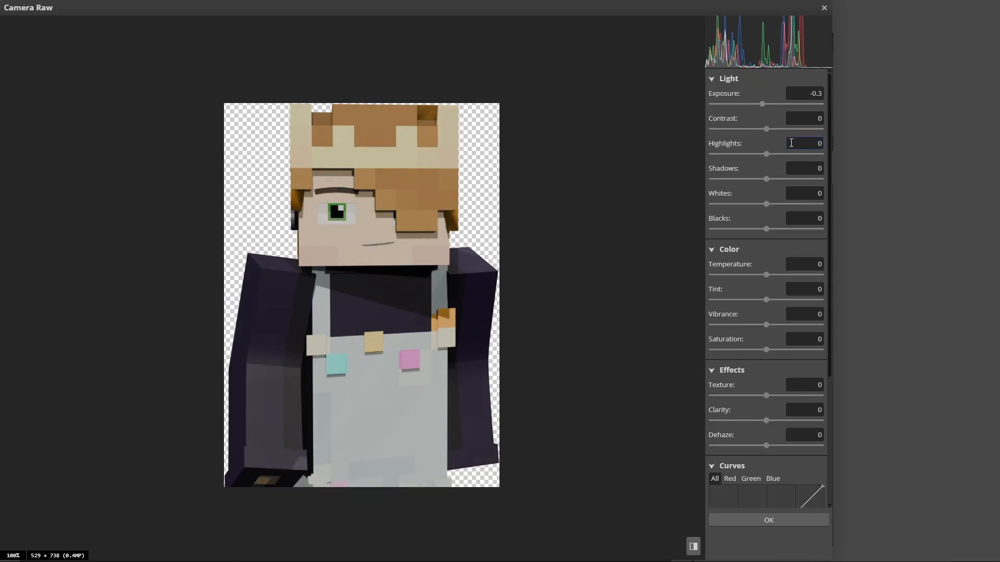
key(Tab)
drag(779, 324, 848, 330)
drag(765, 351, 770, 355)
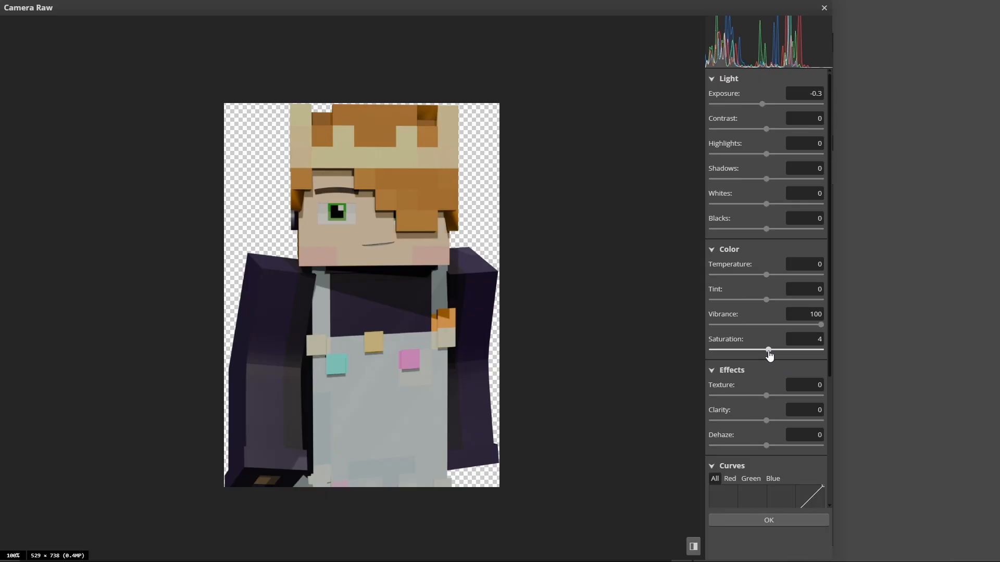
key(Return)
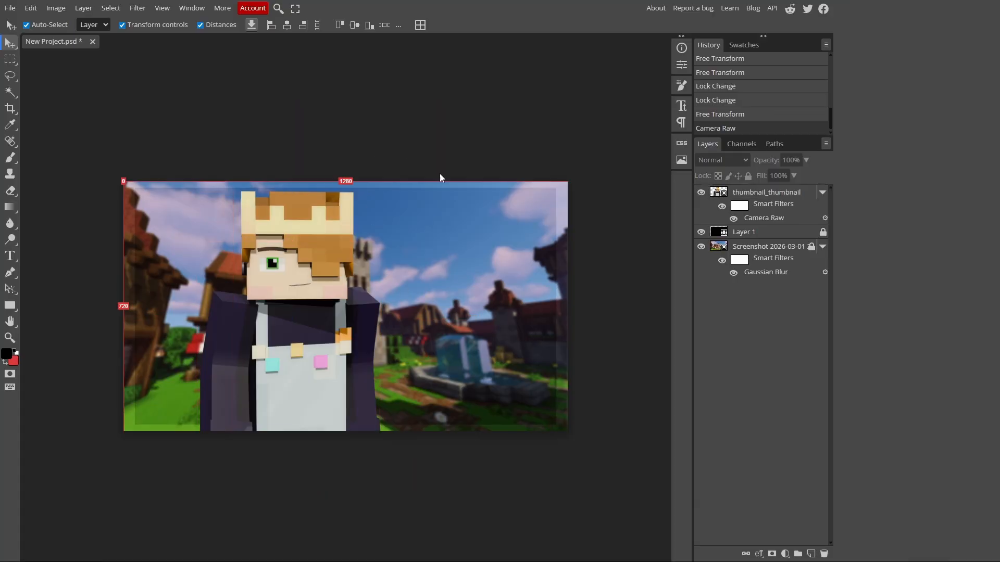
- Add the text "AWESOME THUMBNAILS" beside the character's head and change its font to Minercraftory
key(t)
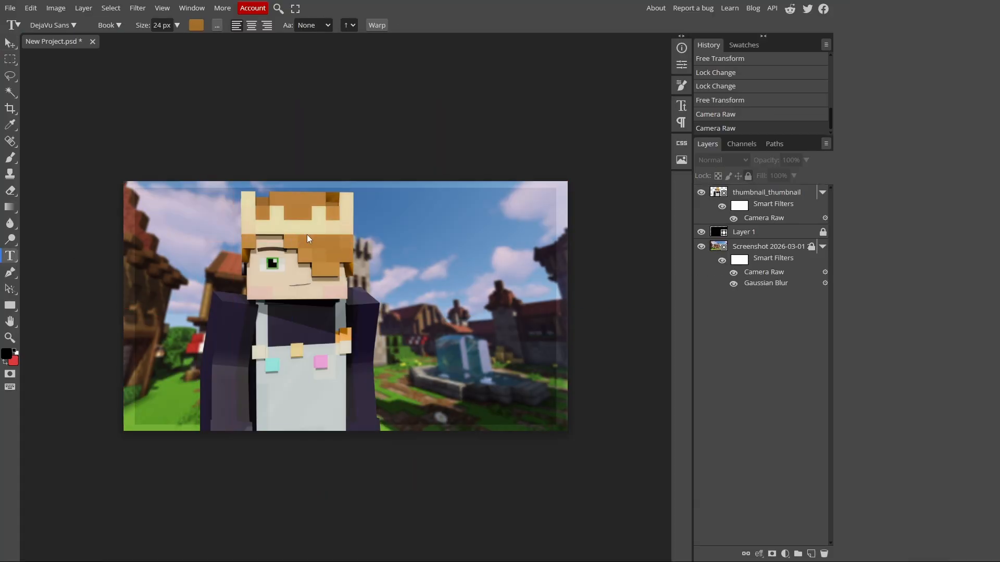
click(386, 227)
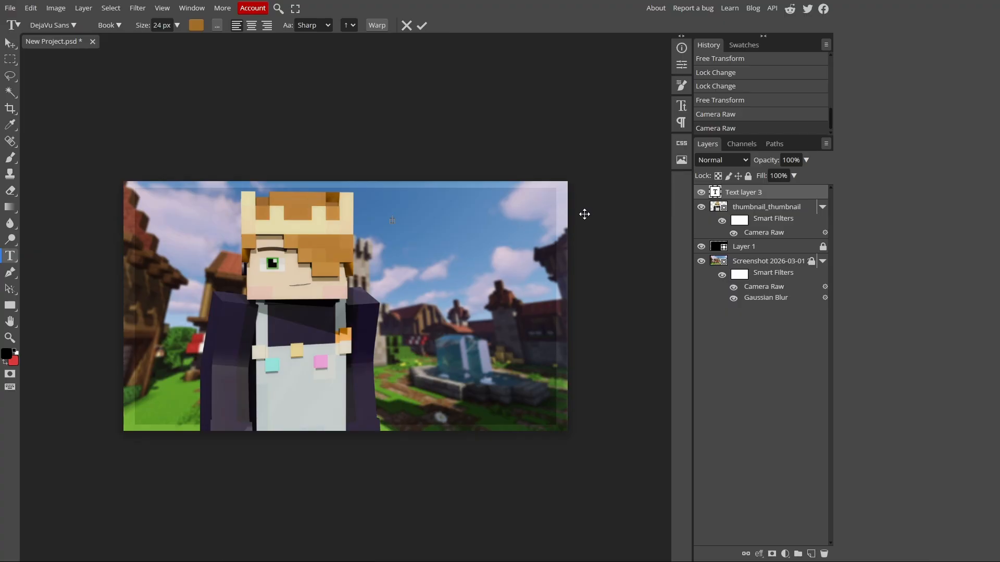
text(MINECRAFT THUMBNAIL)
click(681, 106)
text(AWESOME THUMBNAILS)
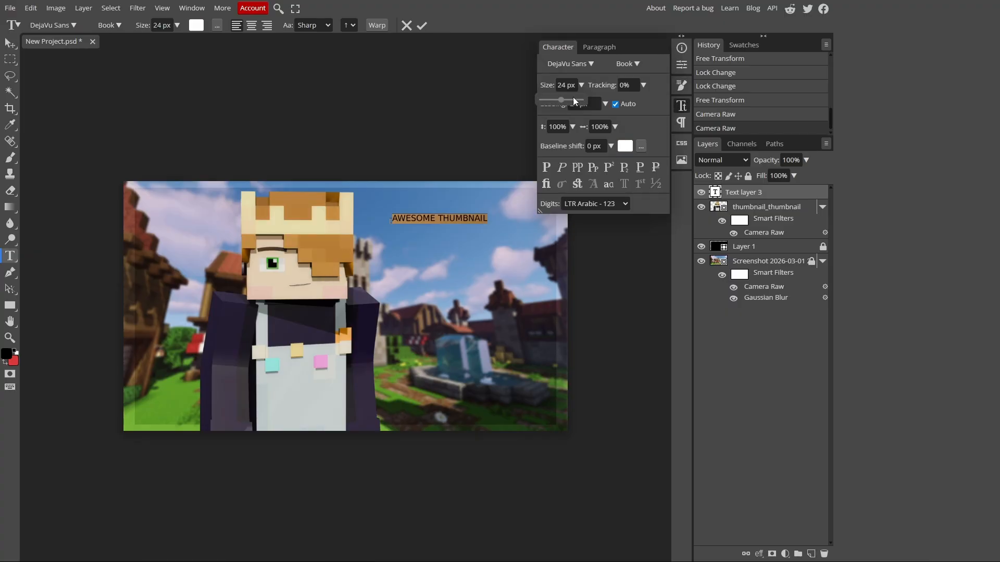
click(573, 63)
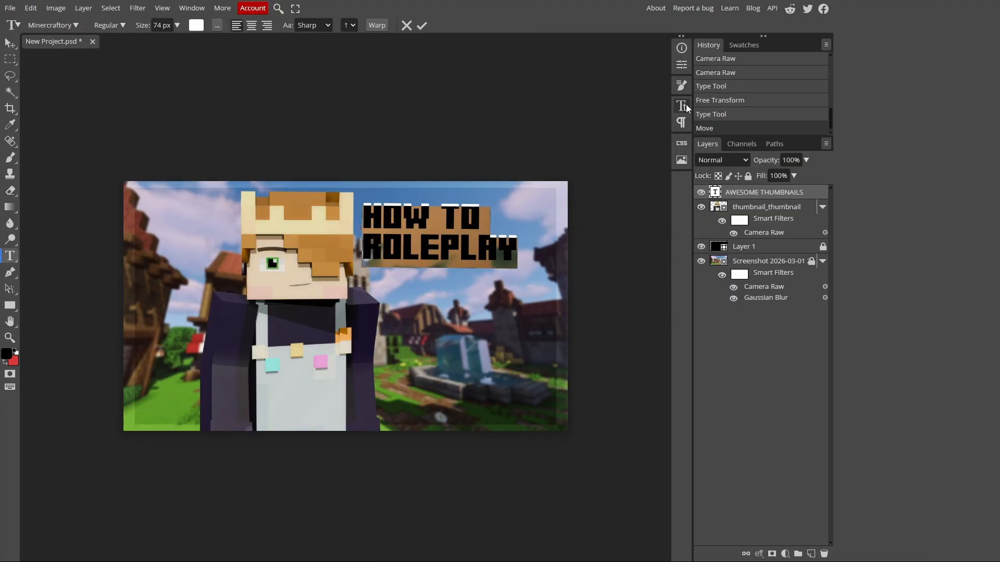
- Set the "HOW TO ROLEPLAY" title in Alfa Slab One above a script-font "thumbails" line, and nudge the title slightly down
click(682, 106)
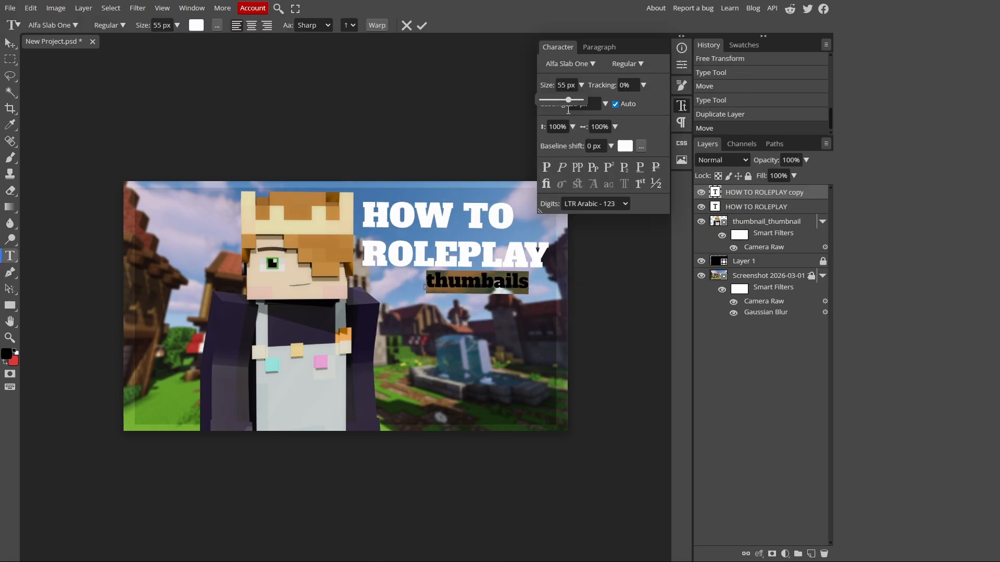
click(570, 64)
click(587, 132)
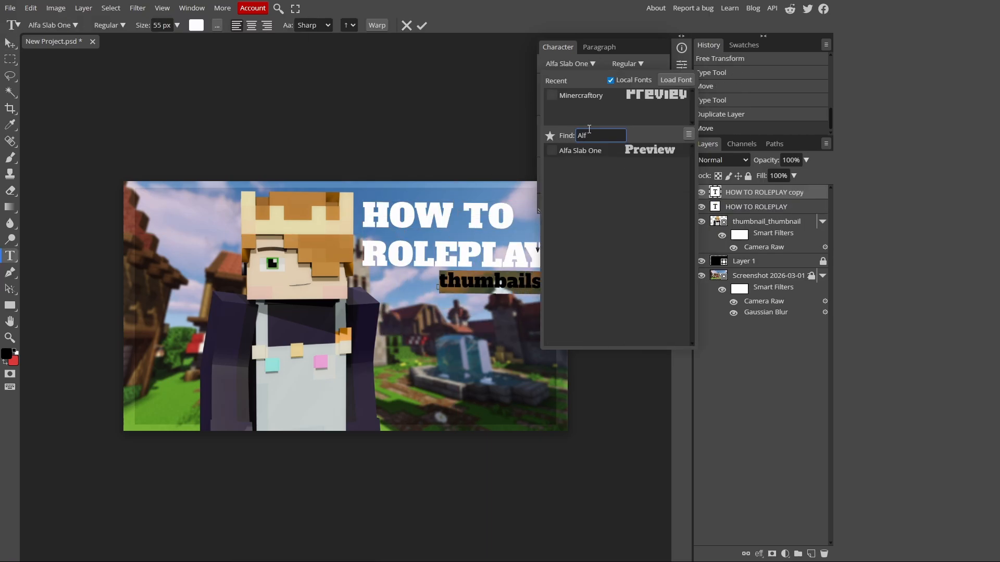
click(587, 150)
click(9, 43)
drag(455, 235, 458, 244)
- Add a 14 px outside stroke to the "HOW TO ROLEPLAY" title through its layer style
double_click(715, 207)
click(759, 554)
click(762, 410)
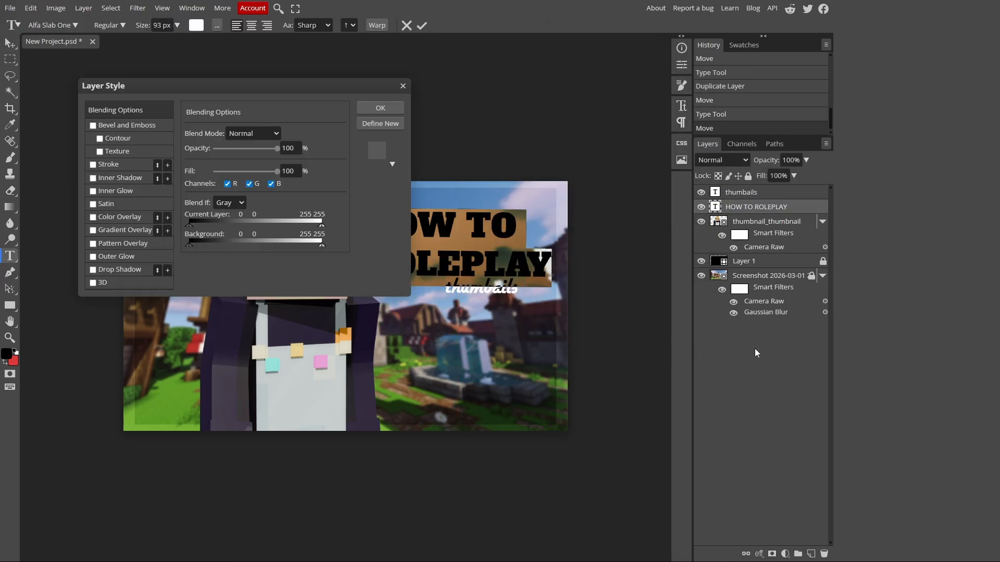
drag(235, 86, 163, 41)
click(41, 120)
drag(148, 91, 153, 91)
- Colour the title's stroke dark blue with the Normal blend mode, leaving Bevel and Emboss off
click(200, 161)
click(172, 208)
drag(128, 222, 117, 244)
click(259, 172)
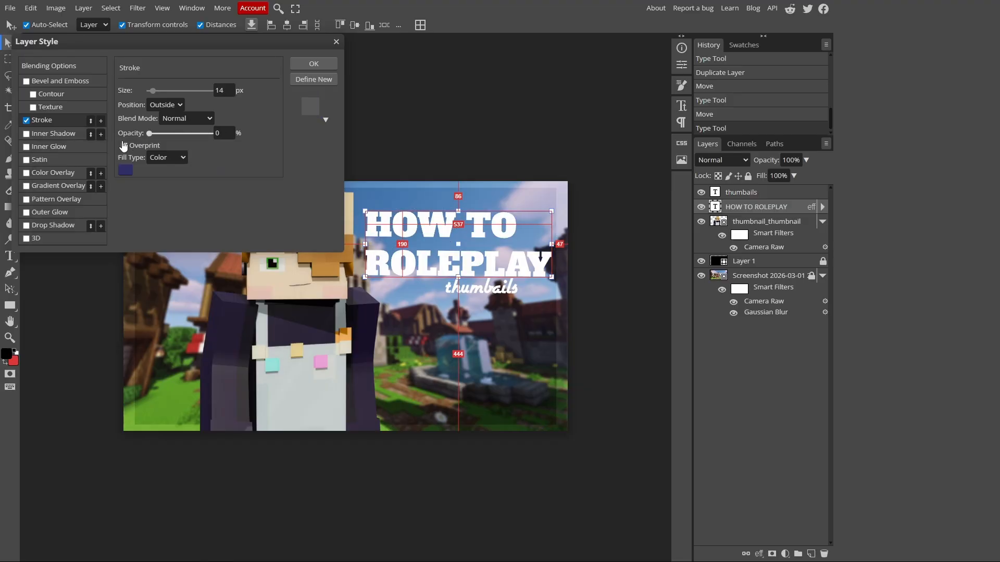
click(186, 118)
click(186, 130)
click(26, 82)
click(26, 82)
- Add a gradient overlay to the title, recolour its black stop and shift the midpoint toward the white end
click(57, 186)
click(171, 117)
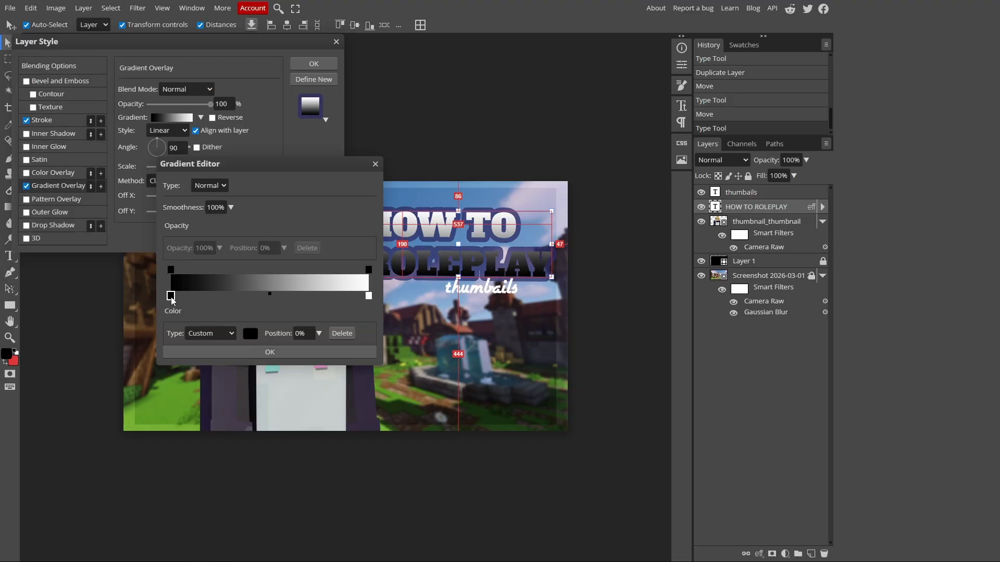
click(250, 333)
click(56, 173)
click(259, 172)
mouse_move(271, 297)
mouse_down()
mouse_move(193, 297)
mouse_move(306, 297)
mouse_up()
click(270, 352)
- Reverse the title's gradient overlay, adjust its stop colour and apply the layer style
click(212, 118)
click(171, 118)
click(251, 333)
click(259, 172)
click(270, 352)
click(313, 64)
- Nudge the "thumbails" text down and right with a dark blue stroke added, and shift the character slightly left
drag(481, 286, 491, 292)
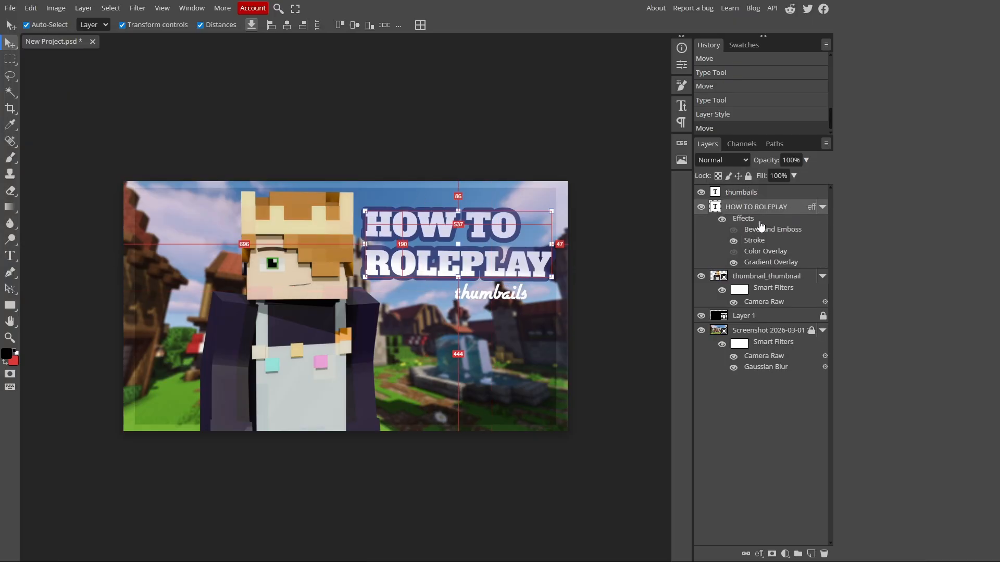
click(745, 193)
click(759, 554)
click(768, 392)
click(314, 63)
drag(281, 264, 262, 267)
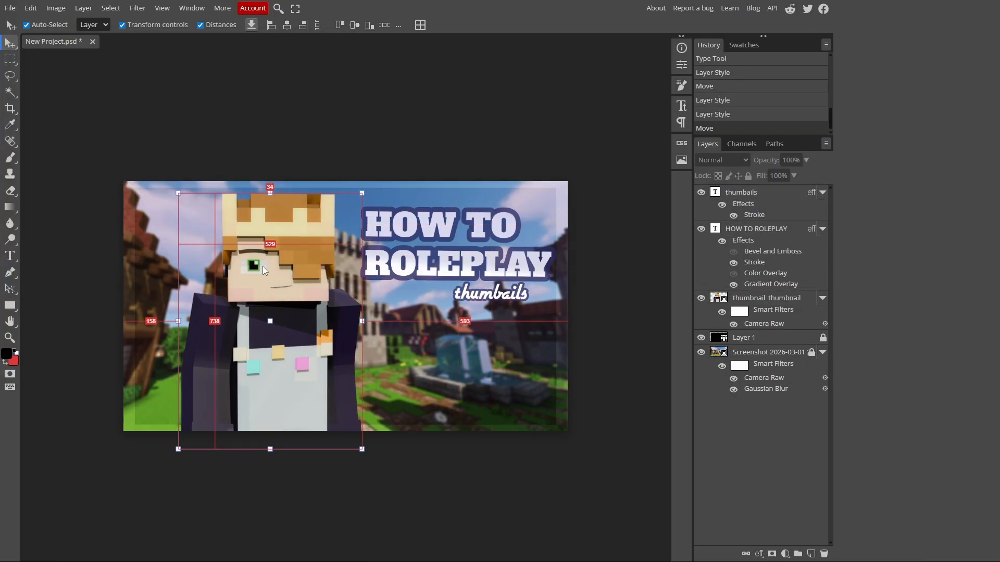
- Search Google Images for "arrow clipart" in a new tab and paste a curved arrow image into the Photopea project
click(138, 10)
text(arrow clipart)
key(Return)
click(194, 103)
scroll(250, 313, down, 5)
click(64, 464)
key(ctrl+v)
- Resize the arrow and place it below the title so it points at the character
drag(367, 302, 419, 319)
drag(347, 371, 352, 369)
key(Return)
- Recolour the arrow blue with Hue/Saturation and scale it to 93.85%
key(ctrl+u)
drag(166, 183, 215, 184)
drag(166, 214, 141, 213)
click(279, 152)
drag(352, 368, 357, 364)
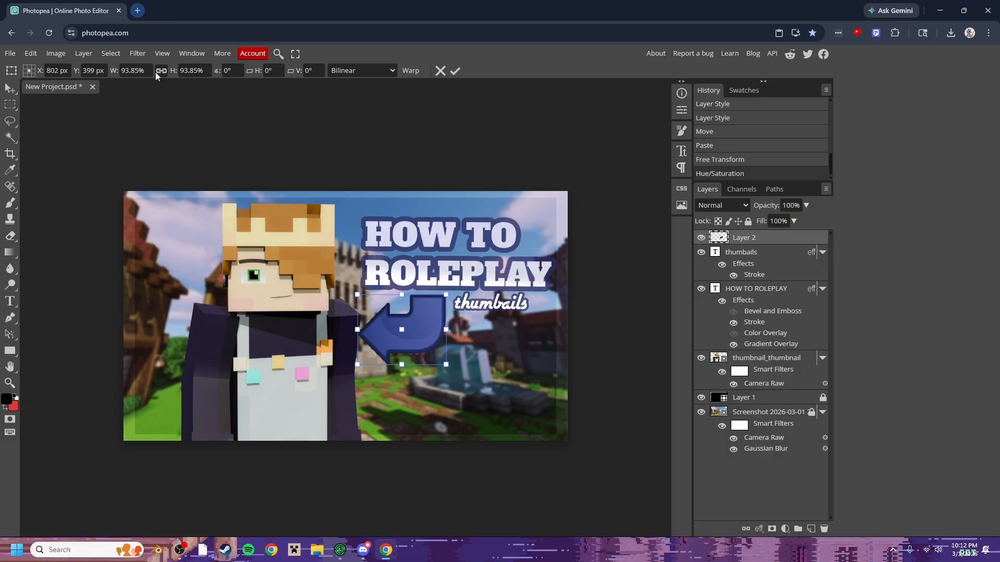
- Place the grey tiny circle glasses image in the project and resize it to fit the character's face
click(10, 53)
click(36, 96)
double_click(134, 127)
double_click(133, 122)
drag(214, 216, 136, 116)
key(Return)
- Erase the parts of the glasses that overlap the character's hair
key(e)
mouse_move(305, 279)
mouse_down()
mouse_move(310, 299)
mouse_move(415, 276)
mouse_move(417, 323)
mouse_up()
alt+scroll(291, 269, up, 5)
alt+scroll(383, 315, down, 5)
alt+scroll(344, 314, up, 6)
- Sample a light grey and brush small touch-ups around the lens over the visible eye
key(b)
alt+click(136, 292)
click(206, 300)
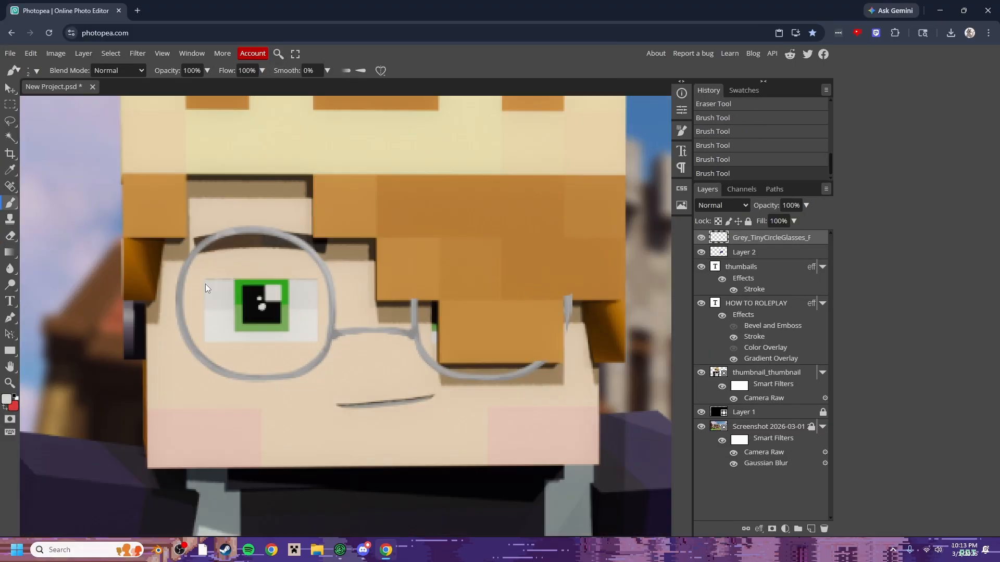
alt+scroll(282, 382, down, 5)
- Search Google Images for "sparkle clipart" in a new tab and browse the results
click(138, 10)
text(sparkle clipart)
key(Return)
click(194, 104)
scroll(357, 335, down, 20)
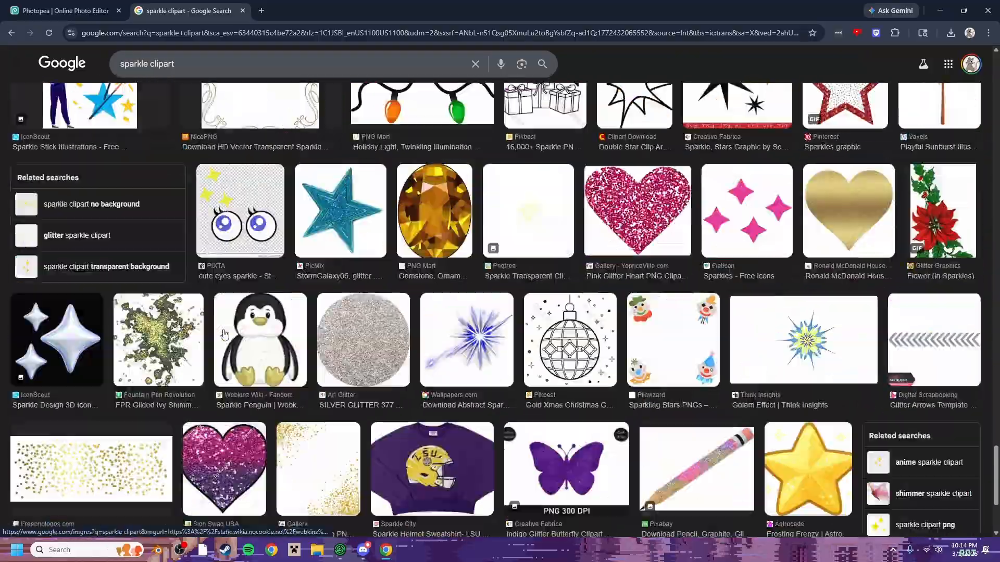
- Search images for "sparkle asset" and bring the shiny golden sparkle dust image into the Photopea project
double_click(157, 64)
text(asset)
key(Return)
click(542, 105)
scroll(297, 273, down, 5)
click(297, 274)
mouse_move(771, 219)
mouse_down()
mouse_move(89, 8)
mouse_move(388, 339)
mouse_up()
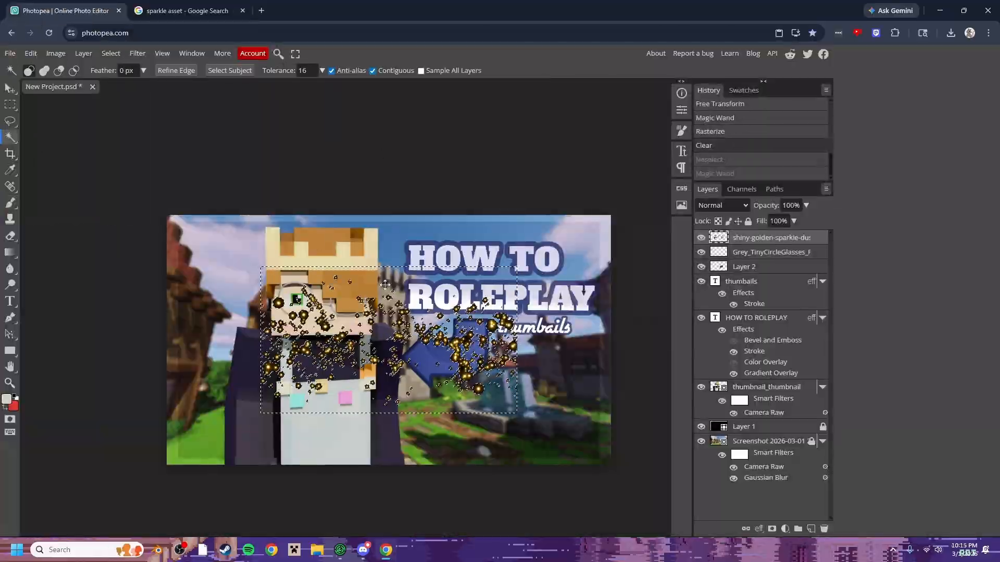
- Try to remove the golden sparkle image's background with the Magic Wand
key(ctrl+z)
click(385, 285)
key(Delete)
click(10, 89)
- Browse more "sparkle asset" images and check the Adobe Stock page for the yellow sparks glitter effect
click(187, 10)
scroll(179, 384, down, 5)
click(98, 307)
click(740, 234)
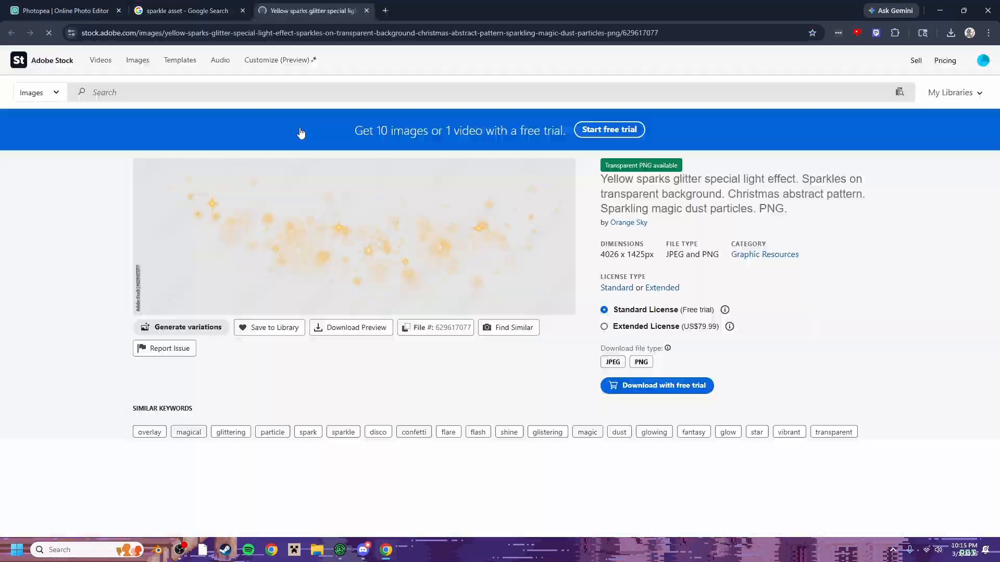
click(366, 10)
- Place the abstract golden glitter image from a "sparkle" image search in the project and set it to Soft Light at 86% opacity
double_click(157, 71)
key(BackSpace)
key(Return)
click(543, 107)
drag(328, 221, 65, 10)
key(Return)
click(721, 205)
click(805, 205)
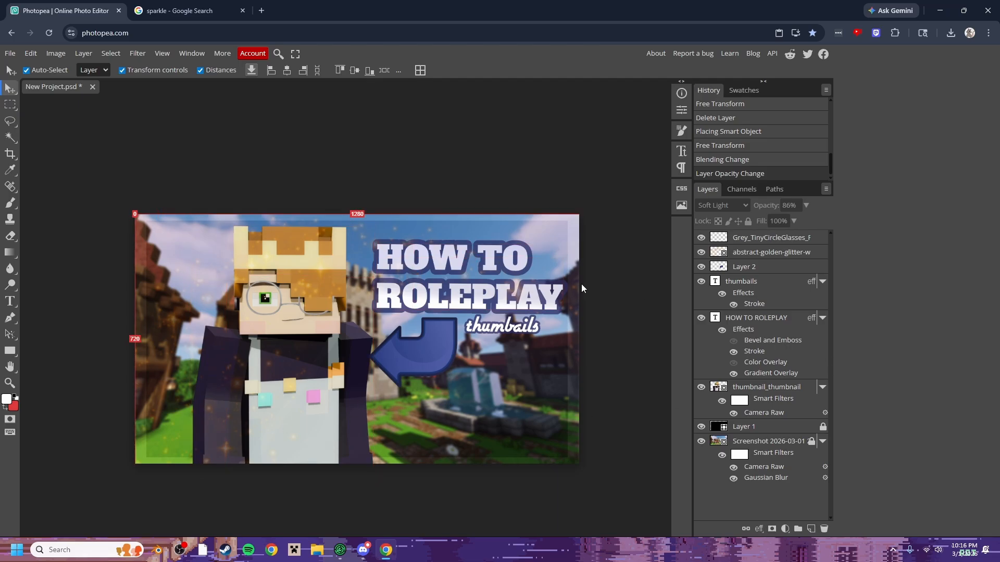
- Add an Outer Glow to the character layer with 14% spread, a larger size and 47% opacity
click(754, 388)
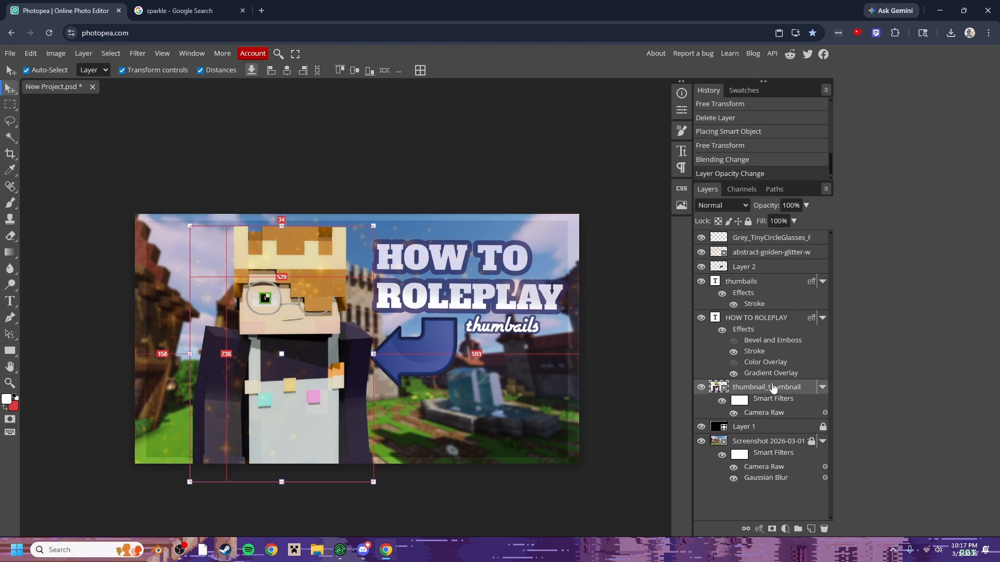
click(759, 530)
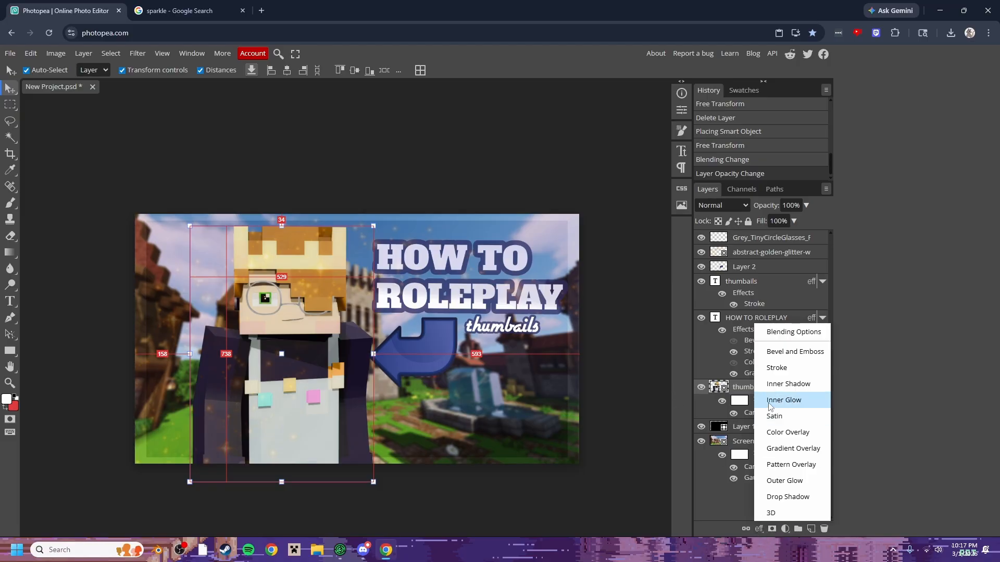
click(785, 481)
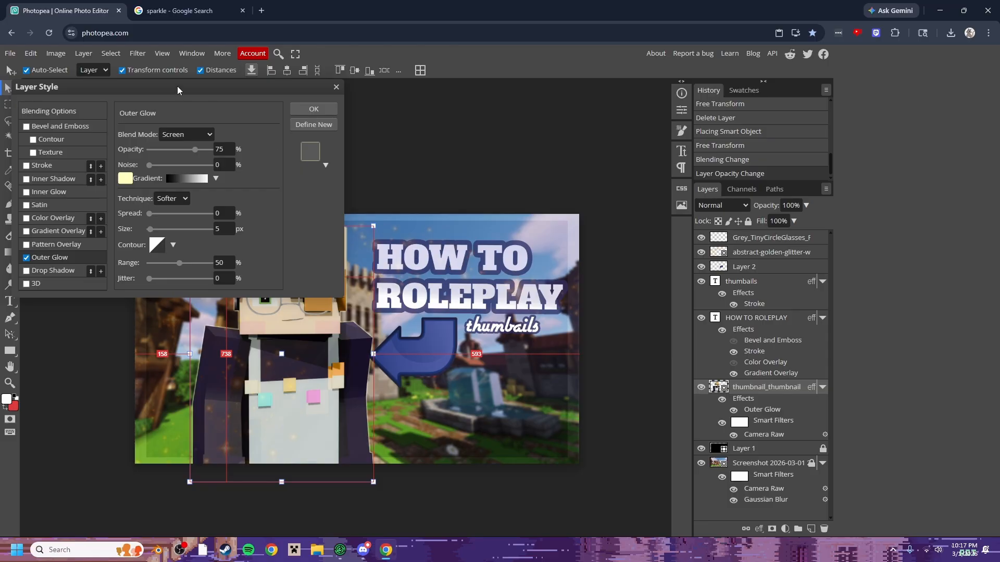
drag(177, 90, 745, 122)
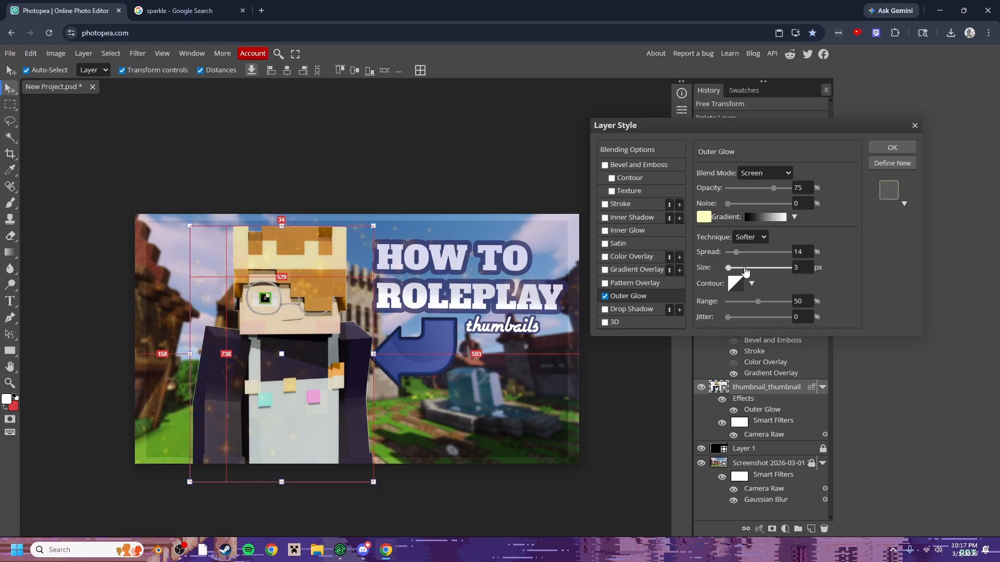
drag(746, 271, 744, 272)
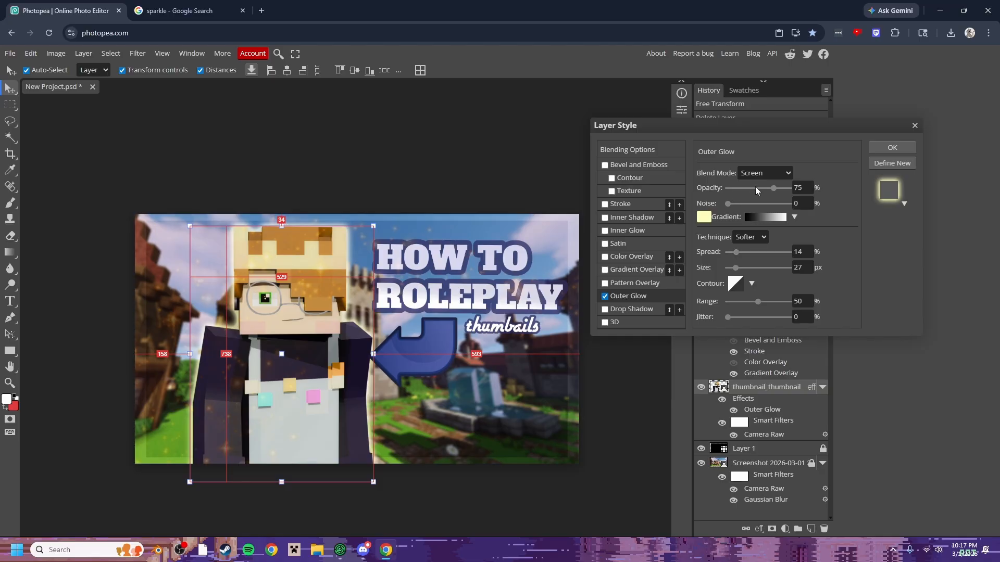
drag(755, 188, 747, 188)
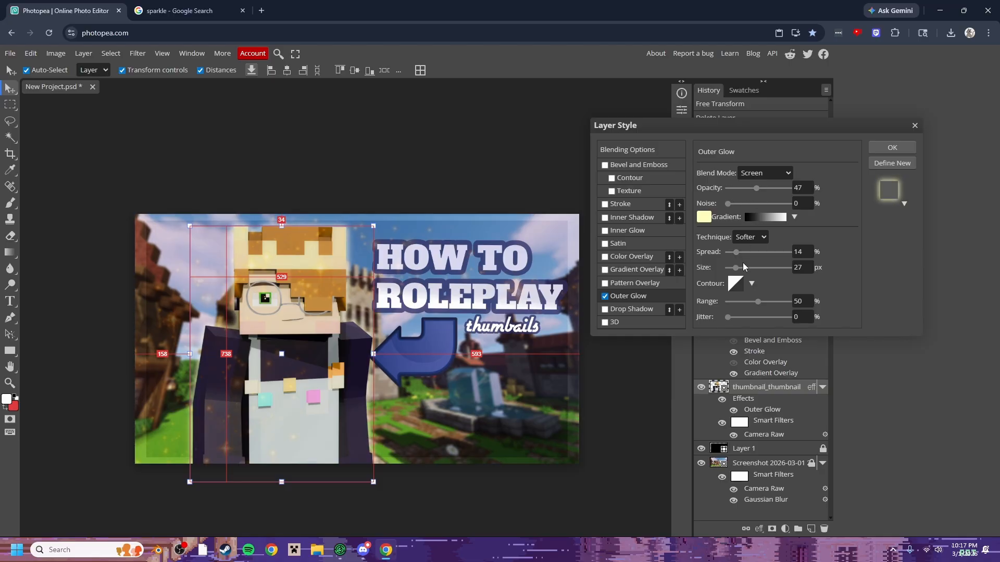
drag(743, 263, 750, 267)
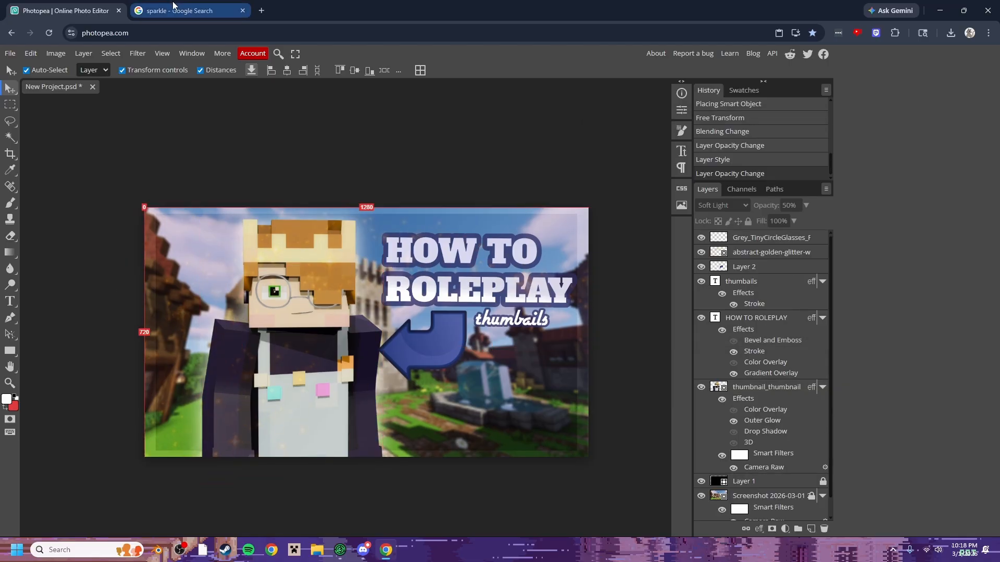
- Search Google Images for "lightleak thumbnail"
click(173, 7)
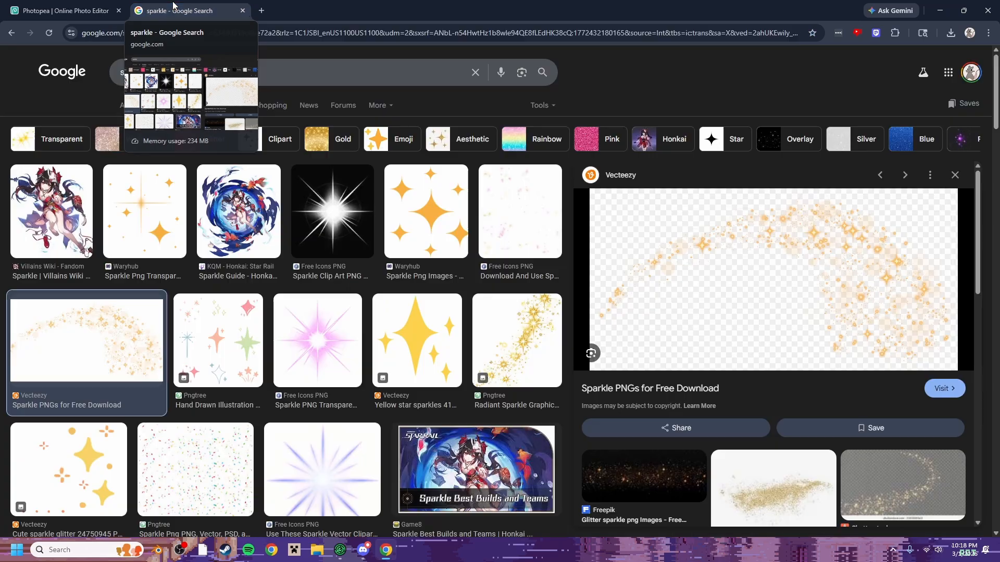
text(light)
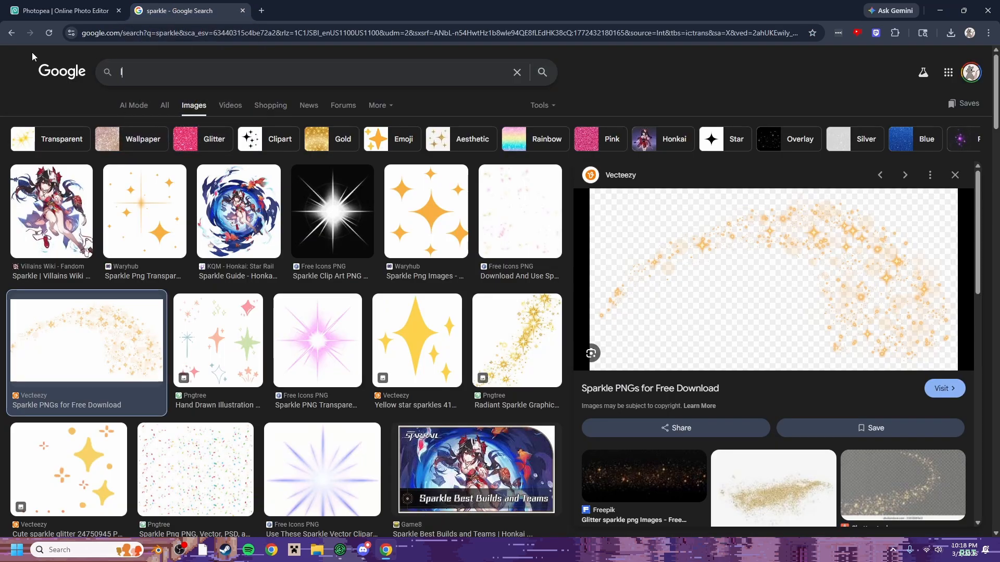
key(Down)
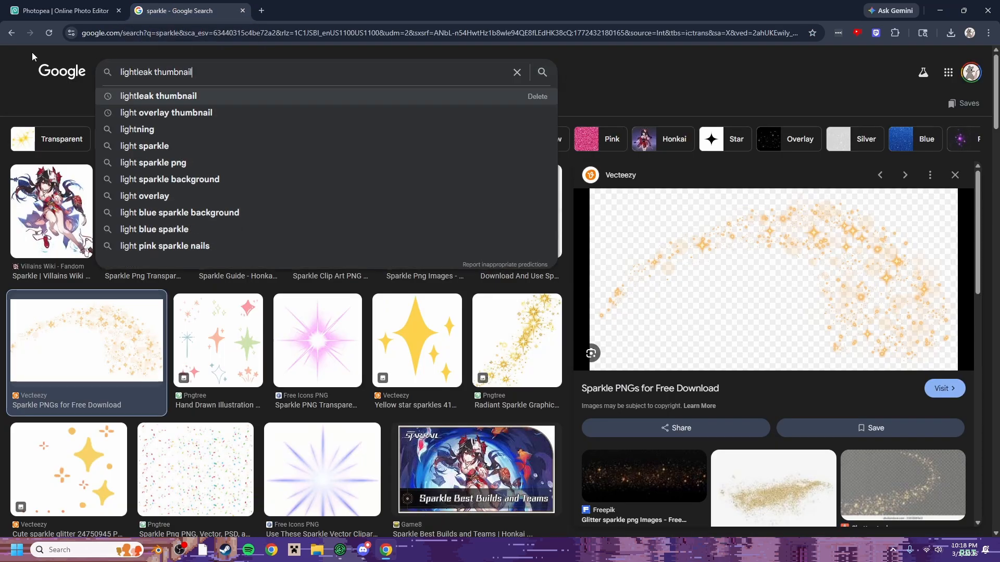
key(Return)
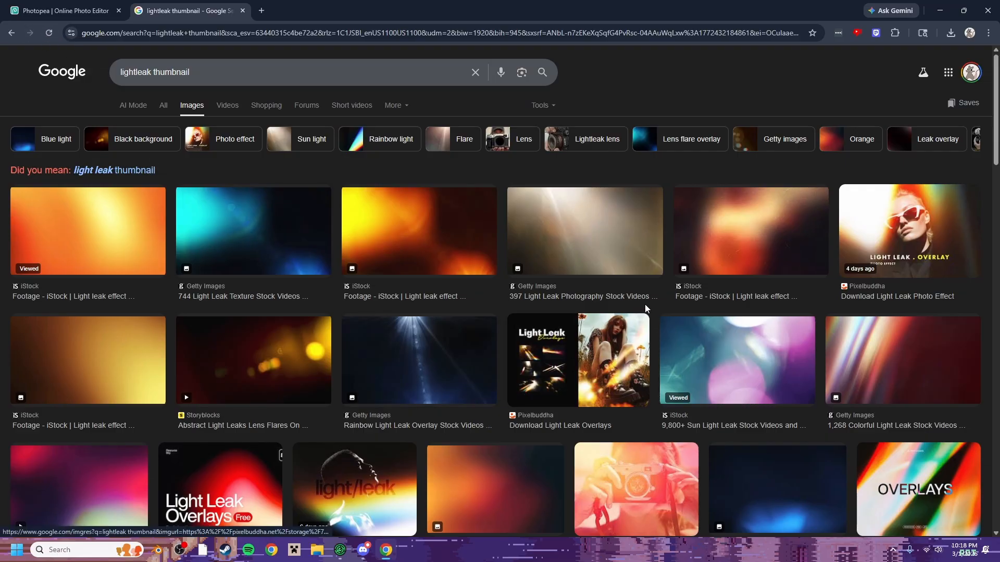
- Browse the "lightleak thumbnail" image results for a suitable light leak overlay
scroll(645, 307, down, 10)
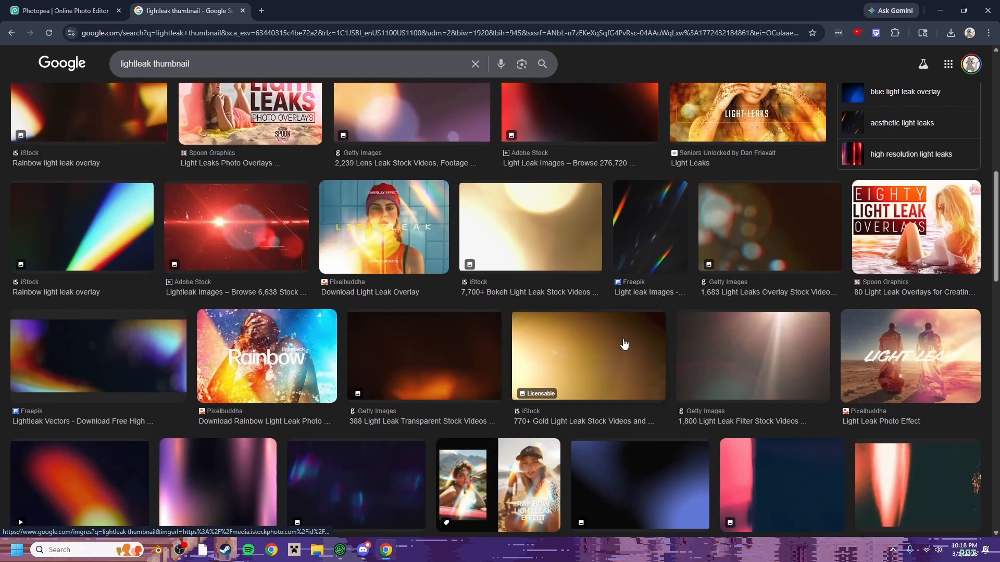
scroll(624, 344, down, 3)
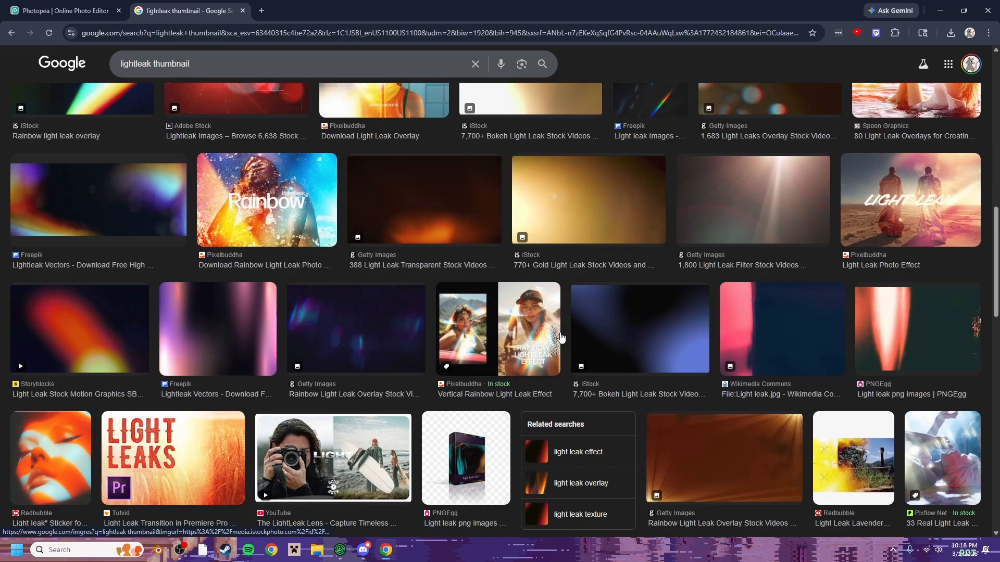
scroll(290, 385, down, 7)
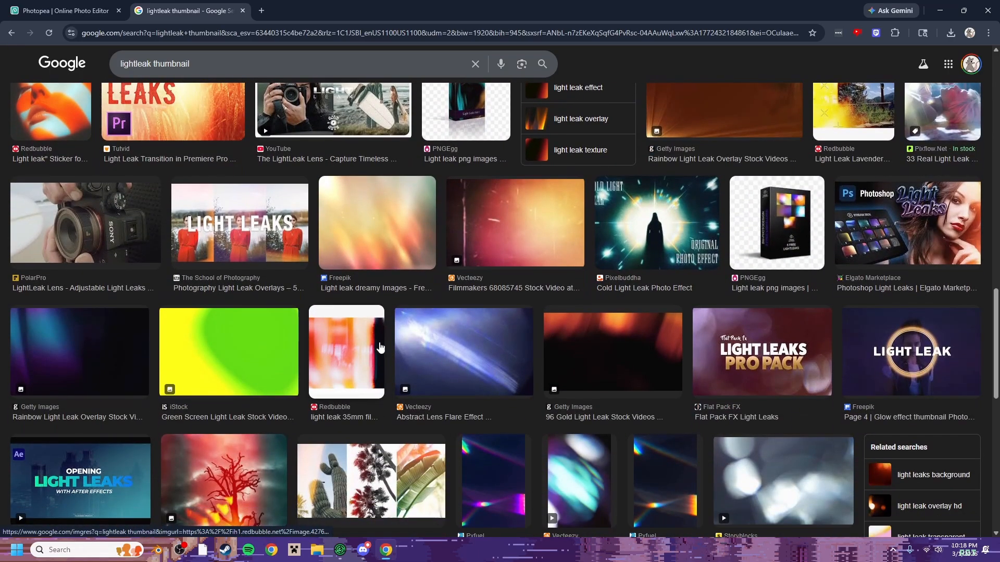
scroll(429, 427, down, 6)
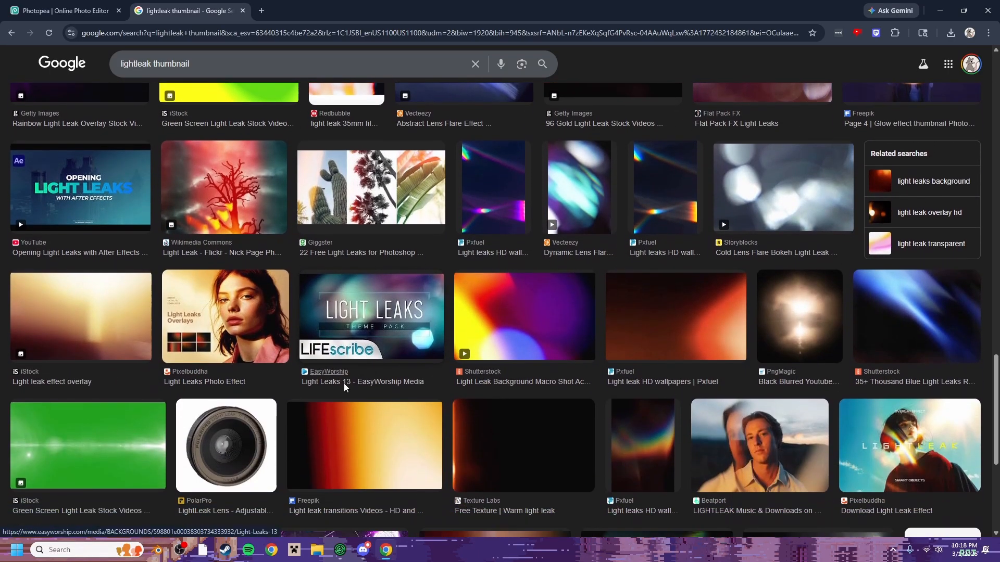
- Return to the "lightleak" image results and place the pink-and-white light leak picture as the top layer, scaled to about 622% over the whole canvas
key(alt+Left)
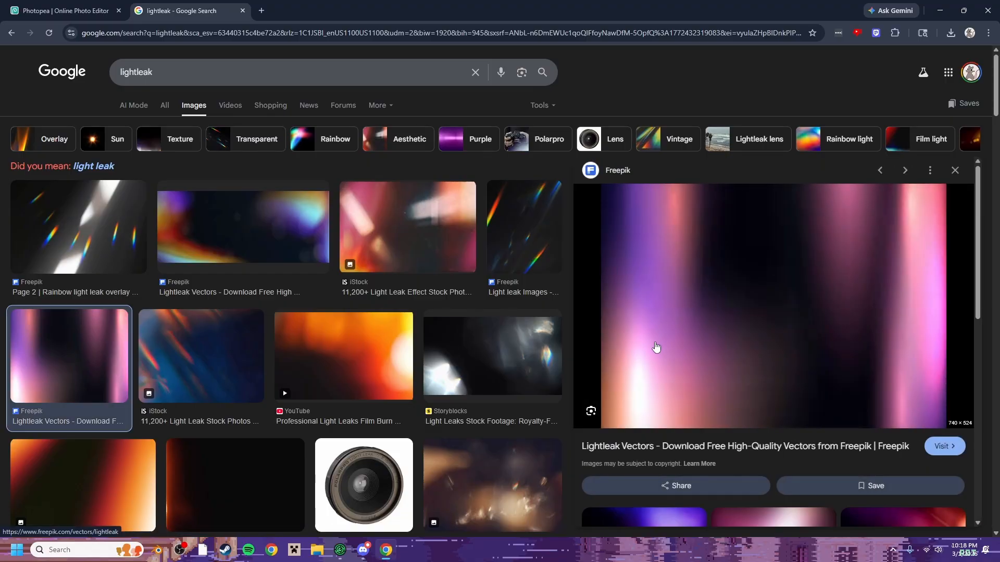
scroll(654, 346, down, 5)
scroll(688, 357, up, 4)
click(755, 317)
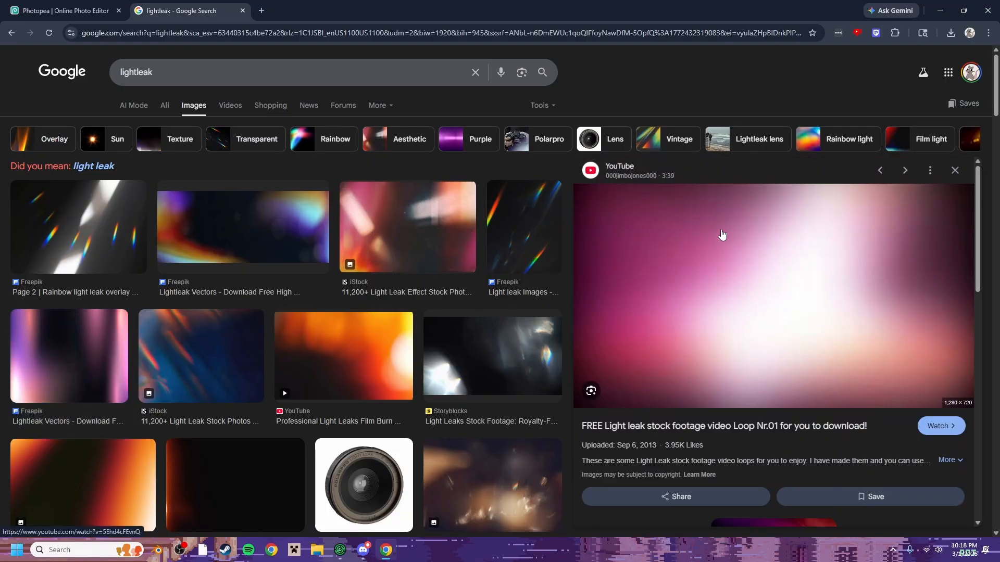
drag(804, 292, 390, 289)
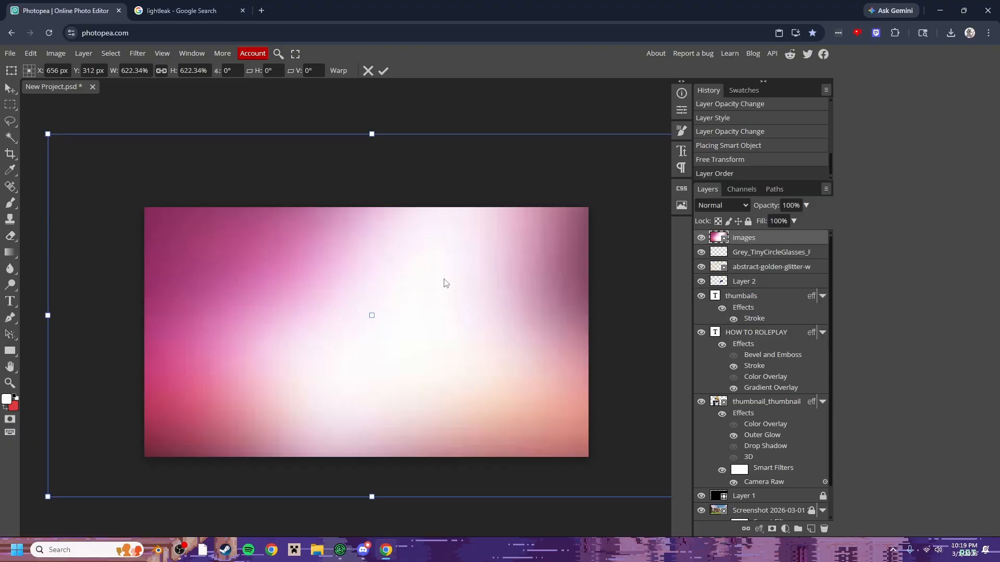
- Set the light leak layer to Soft Light blending at 11% opacity
click(727, 206)
click(710, 272)
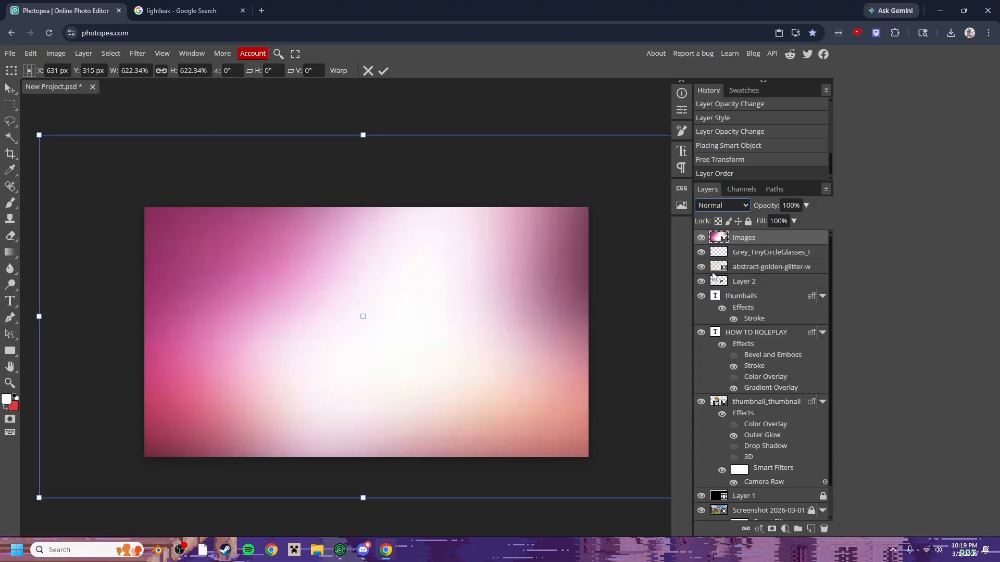
drag(808, 205, 767, 231)
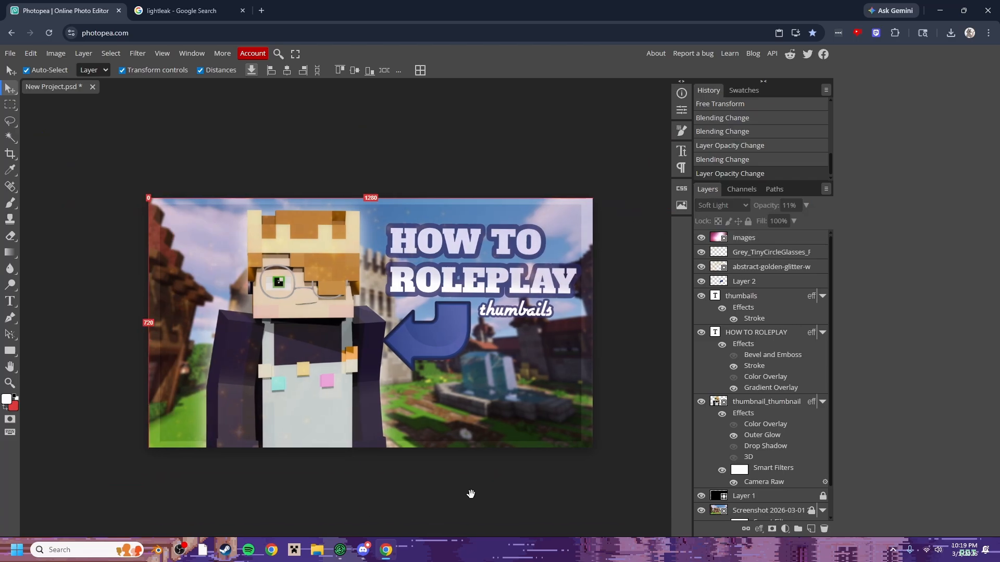
scroll(473, 484, up, 2)
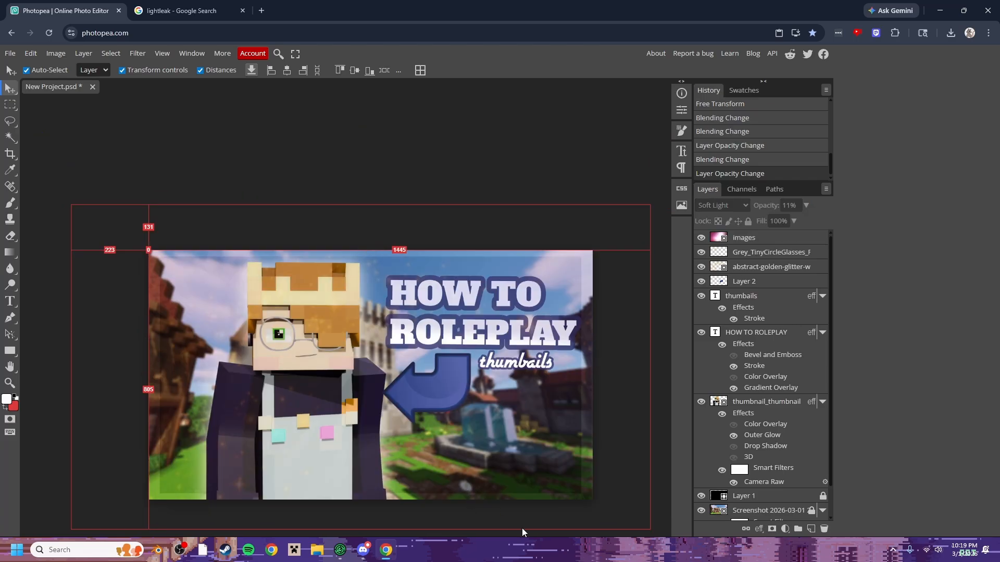
scroll(364, 150, down, 3)
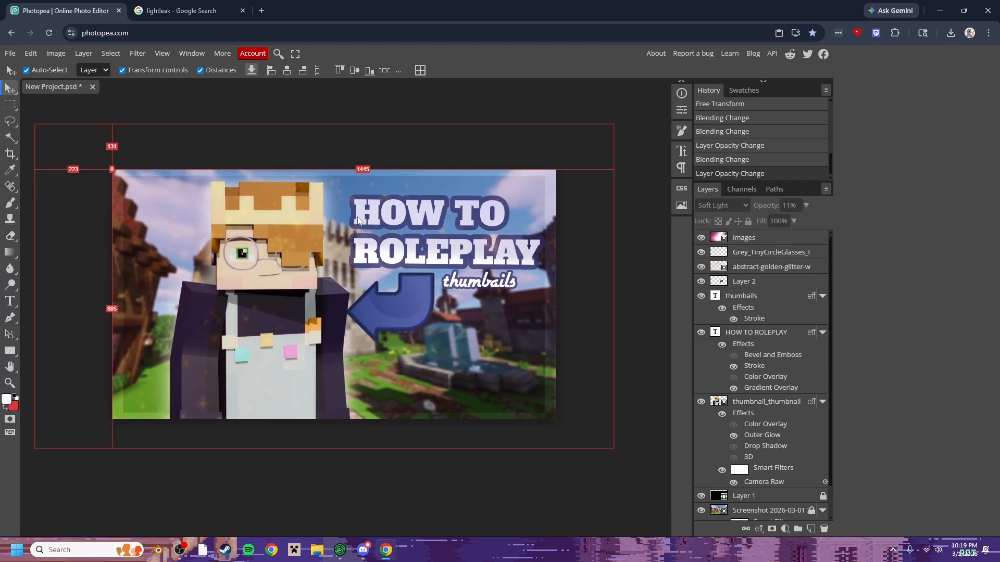